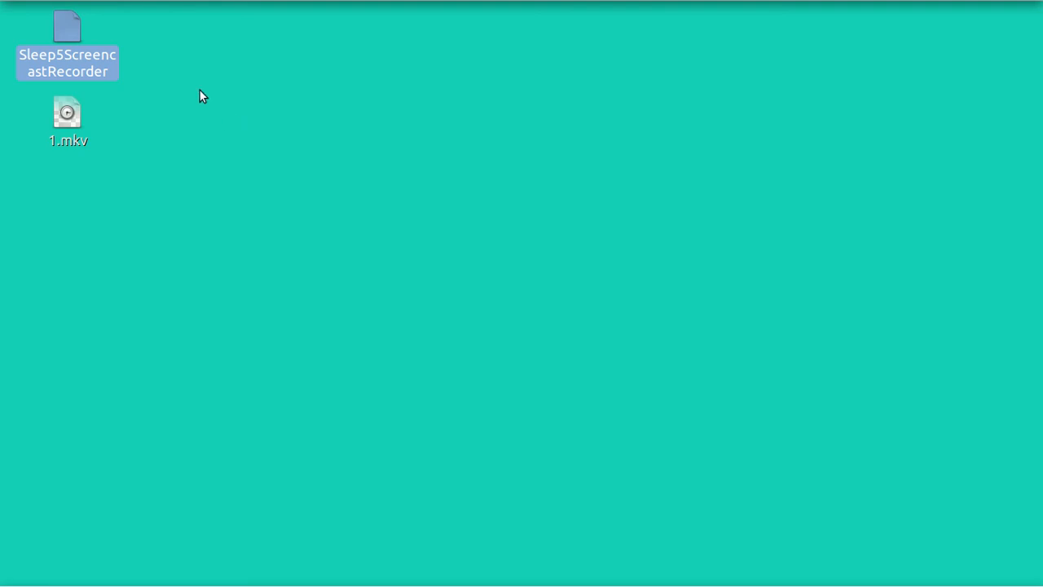
# - Launch LibreOffice Writer with a new untitled document
pyautogui.moveTo(32, 2)
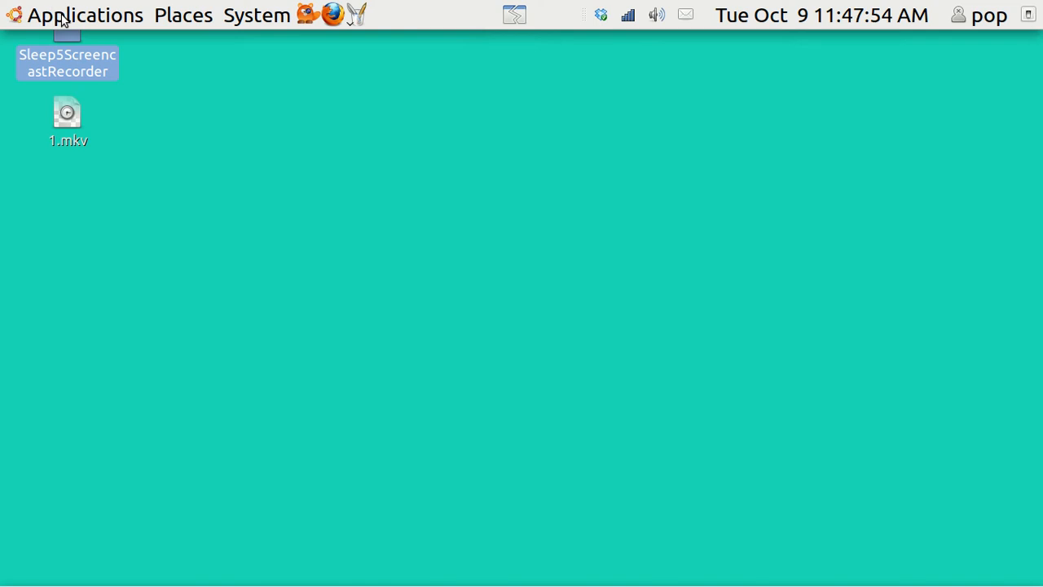
pyautogui.click(64, 16)
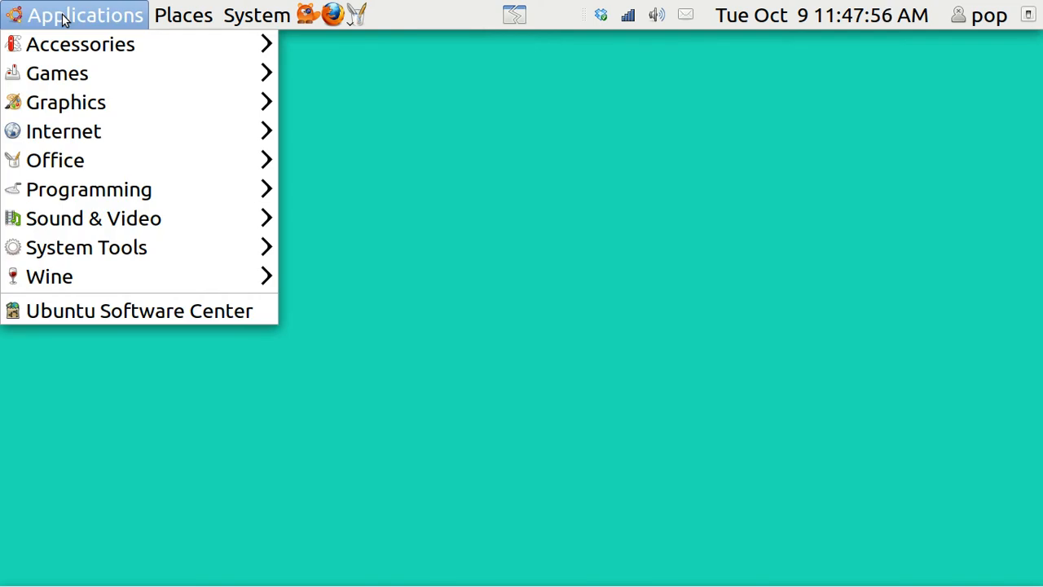
pyautogui.moveTo(116, 160)
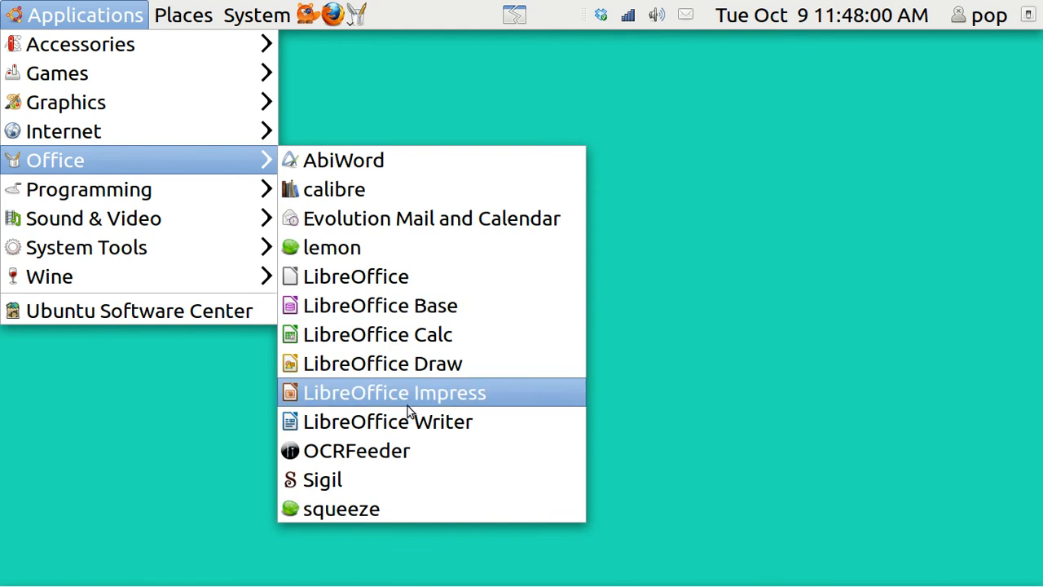
pyautogui.click(414, 428)
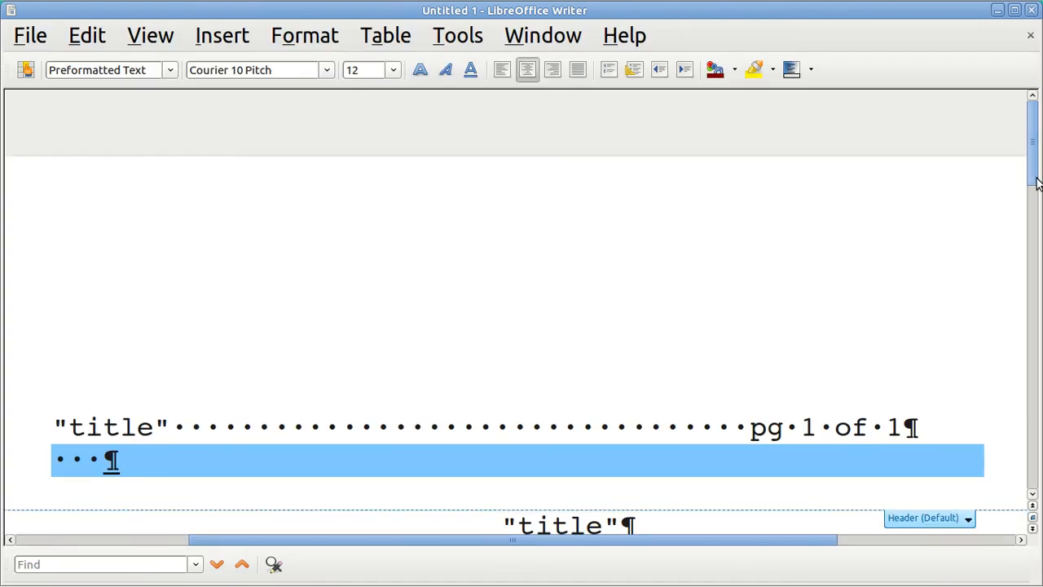
pyautogui.moveTo(1035, 181); pyautogui.dragTo(1030, 225)
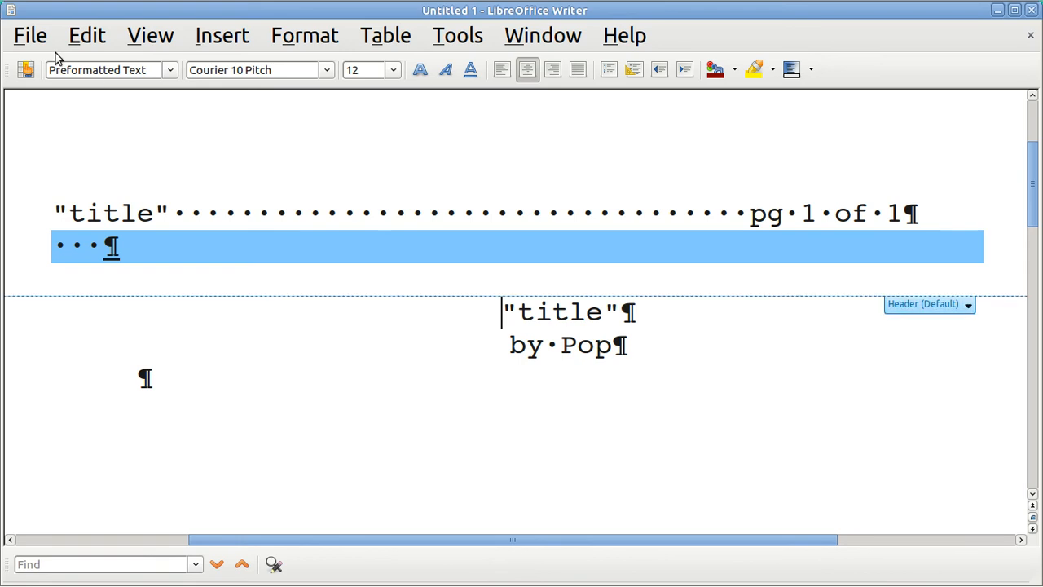
pyautogui.click(30, 36)
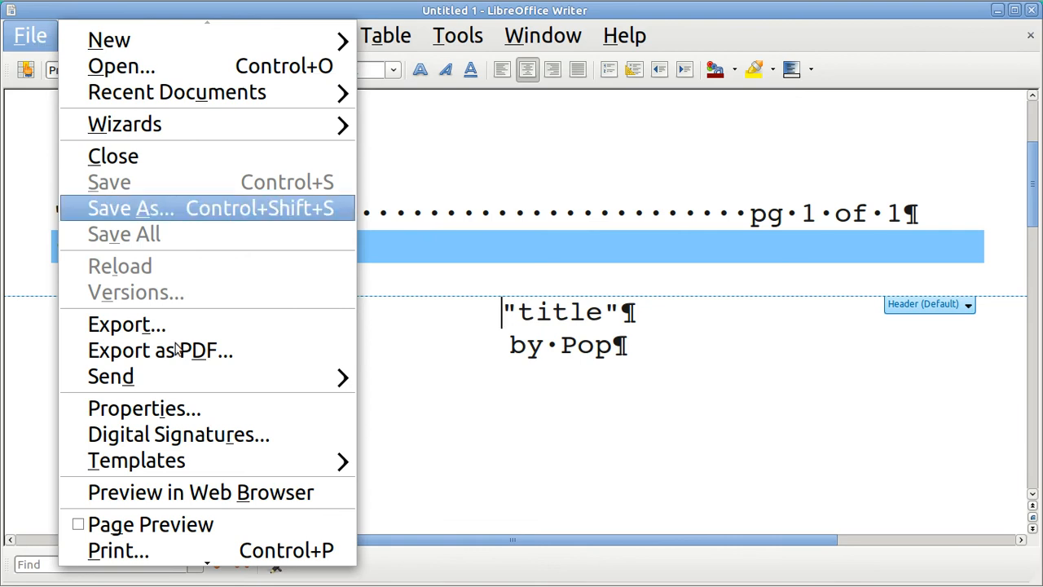
pyautogui.moveTo(207, 452)
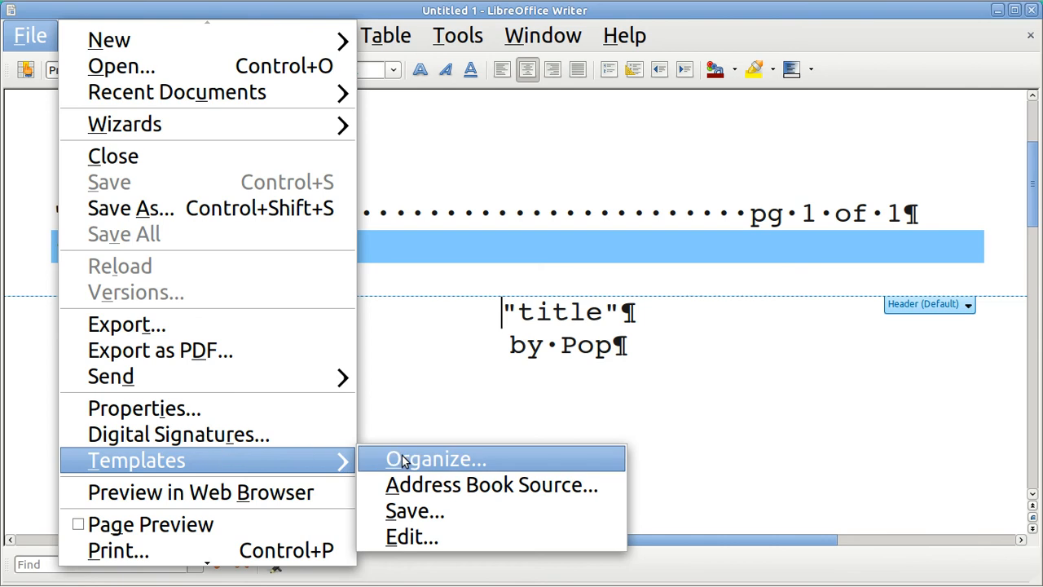
pyautogui.click(419, 361)
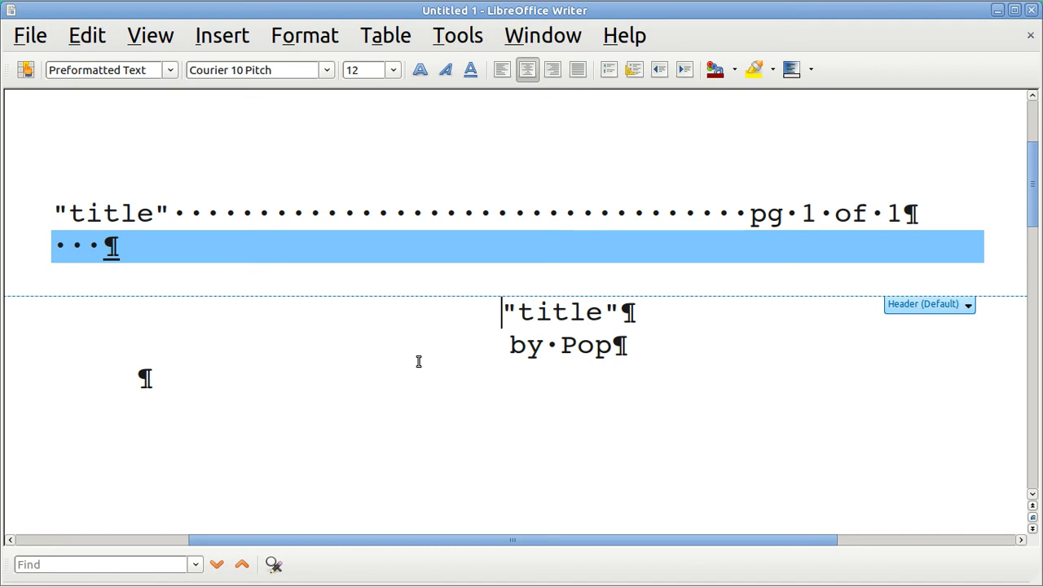
# - Apply the Heading 1 style to the empty paragraph below the byline and enter the heading "abc"
pyautogui.click(152, 377)
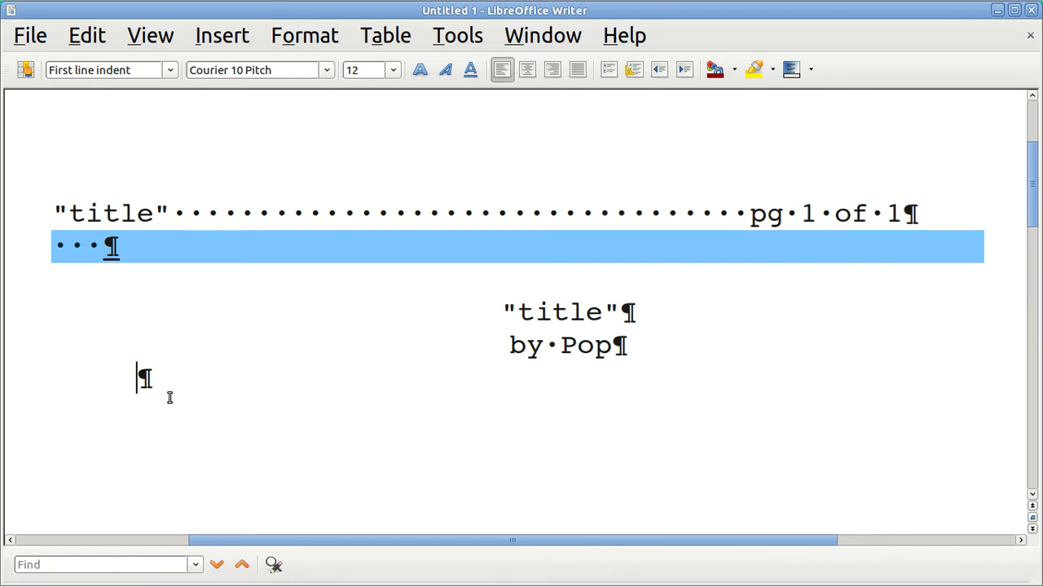
pyautogui.click(171, 71)
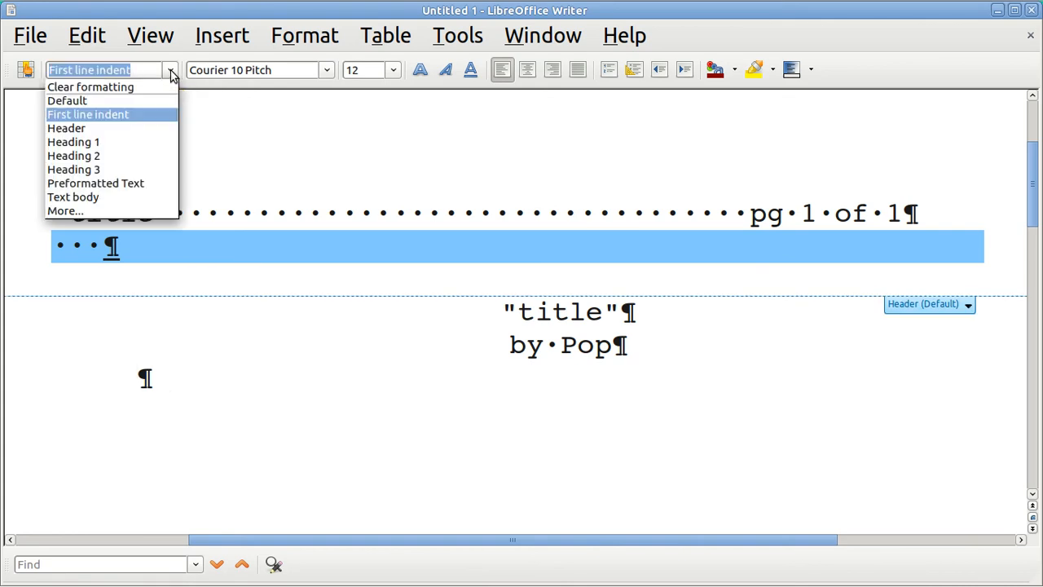
pyautogui.click(131, 142)
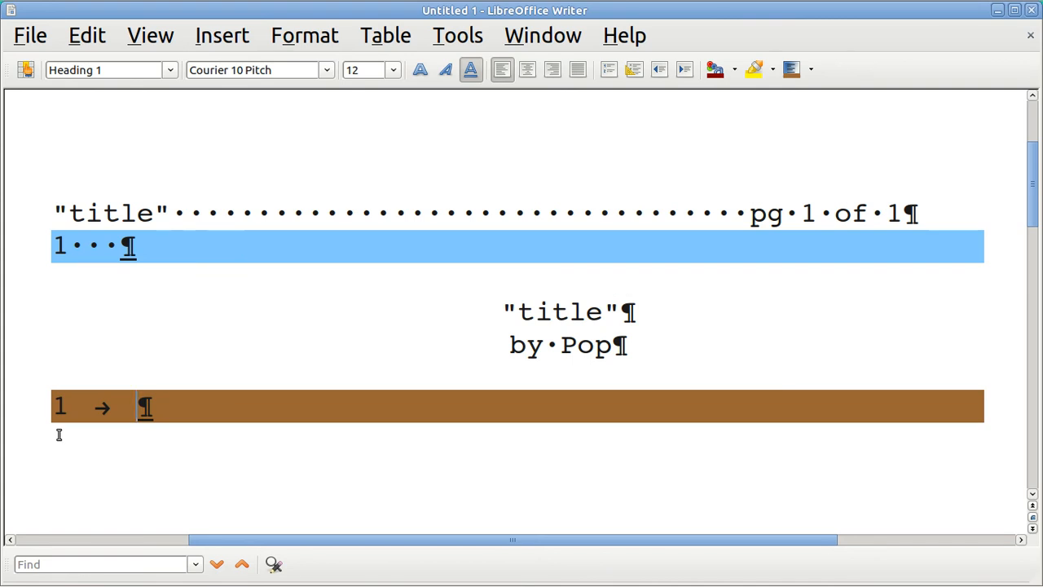
pyautogui.write('abc')
pyautogui.press('Return')
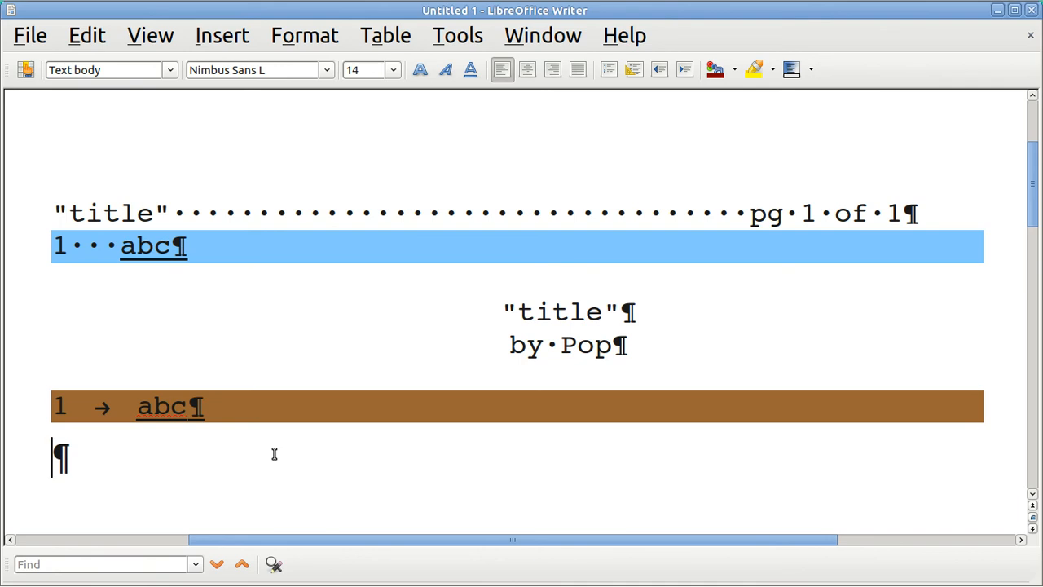
# - Fill two body paragraphs under the "abc" heading with repeated "text", separated by an empty paragraph, and add two empty paragraphs after them
pyautogui.write('text text text text text text text text text text text text text text text text text text text text text text text text text text text text text text text text text text text text text text text text text text text text text text text text text text text text text text text text text text text text text text text text text text text text text text text text text text text text text text text text text text text text text text text text text text text text text text')
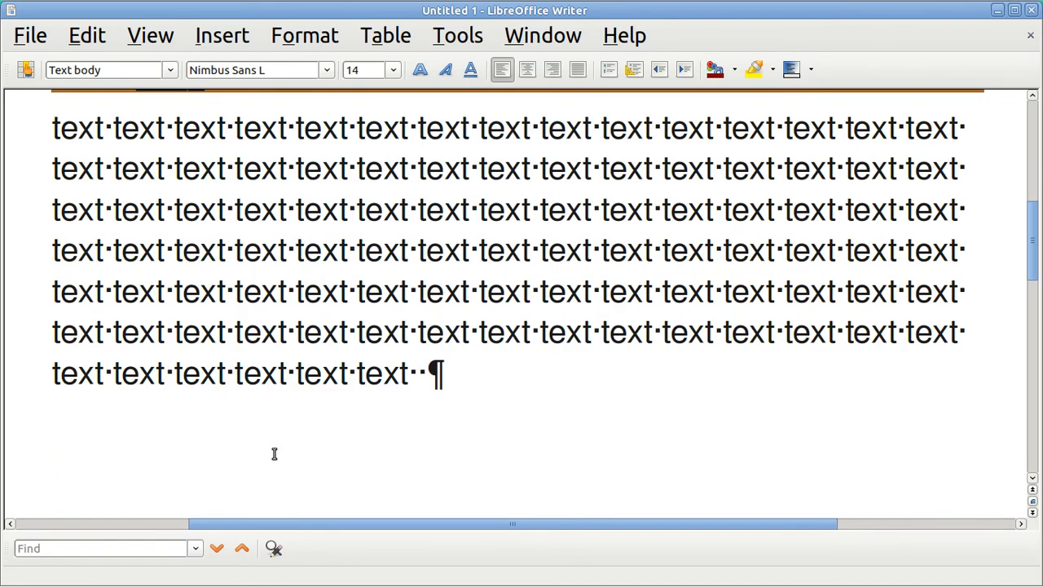
pyautogui.press('Return')
pyautogui.press('Return')
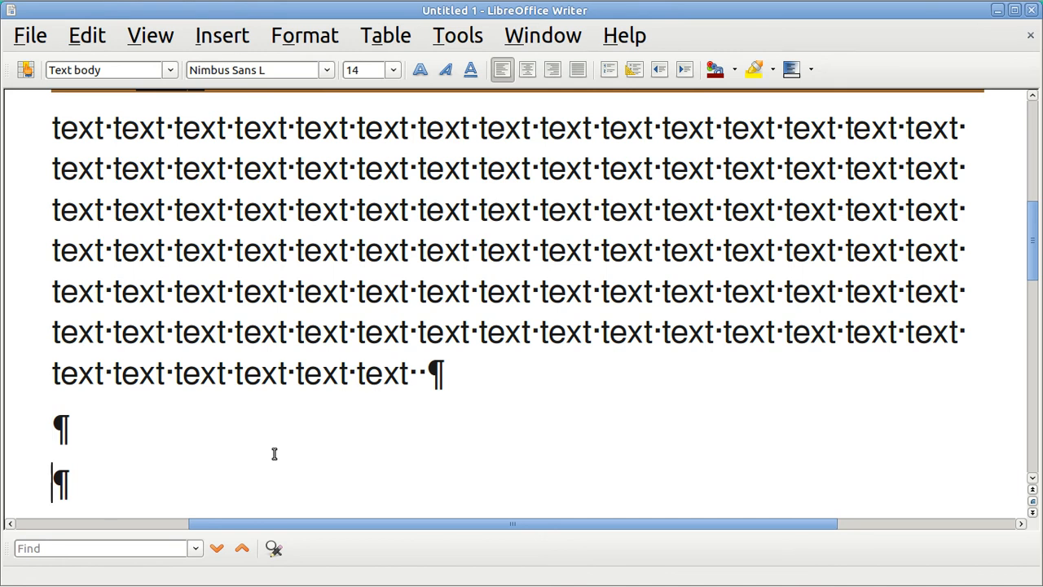
pyautogui.press('BackSpace')
pyautogui.press('BackSpace')
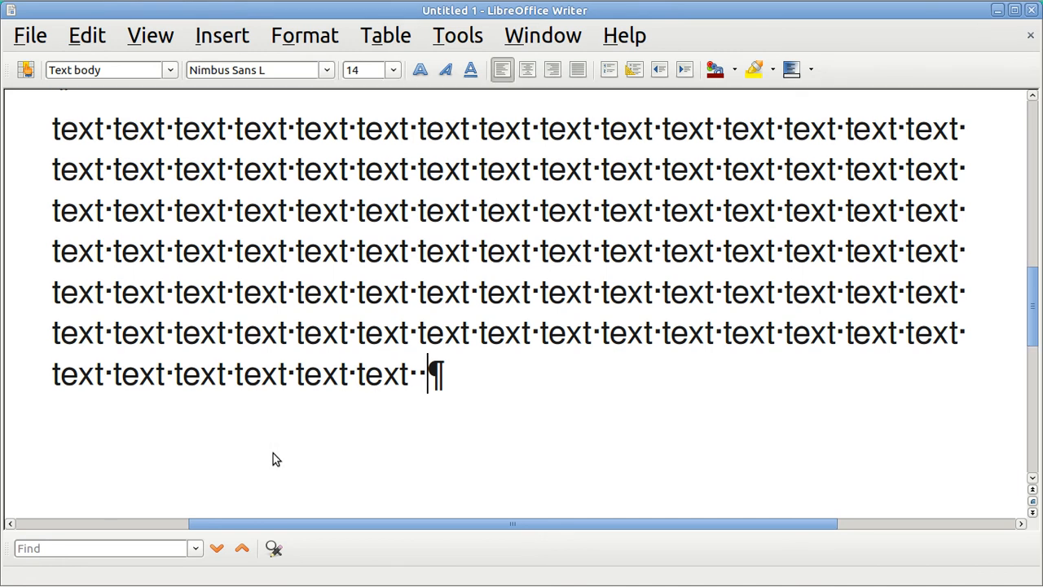
pyautogui.press('Return')
pyautogui.press('Return')
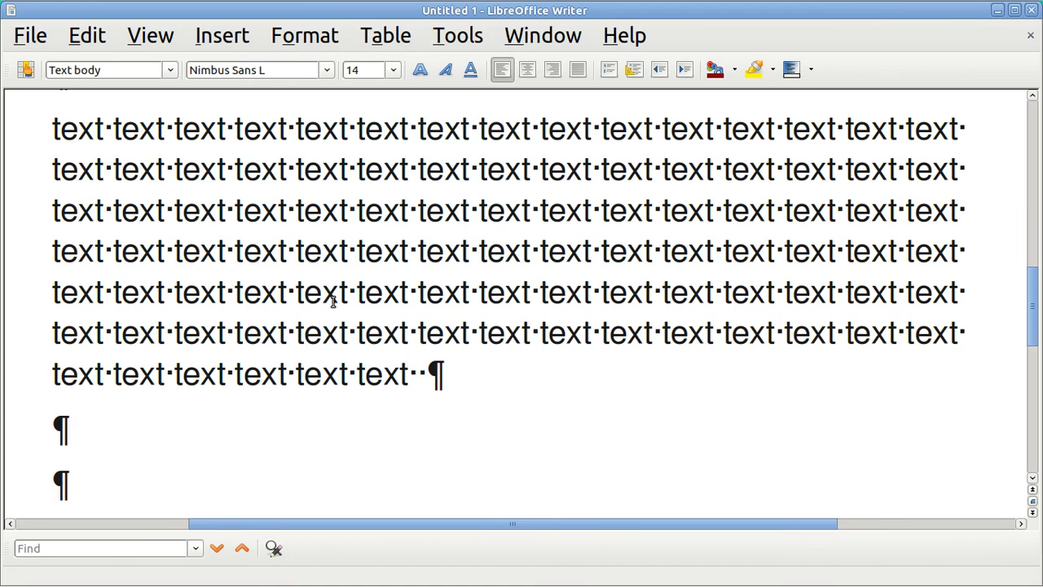
# - Format the last empty paragraph as Heading 1, enter "def" as its text and start a new paragraph below
pyautogui.click(172, 71)
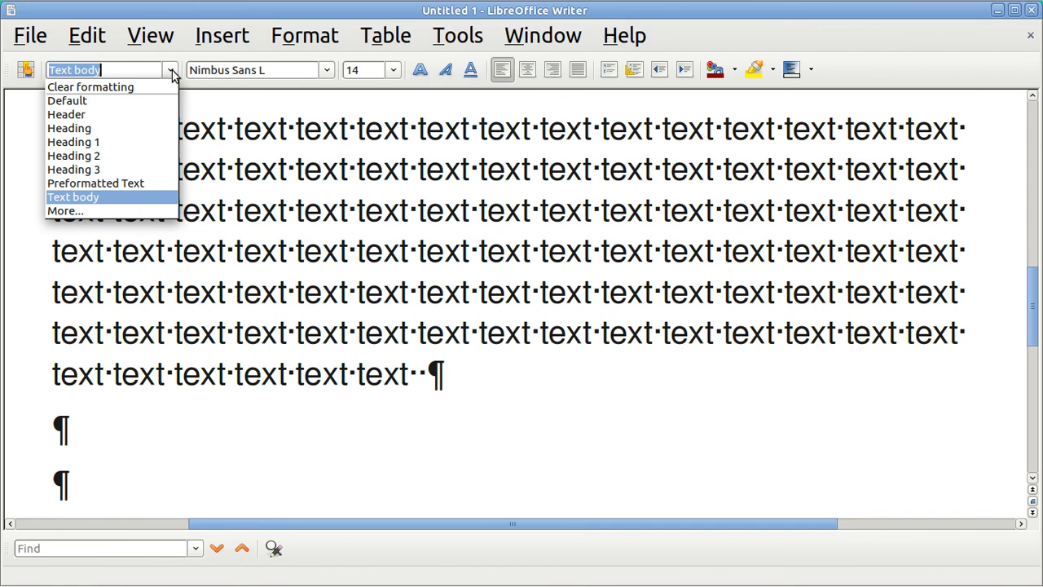
pyautogui.click(172, 71)
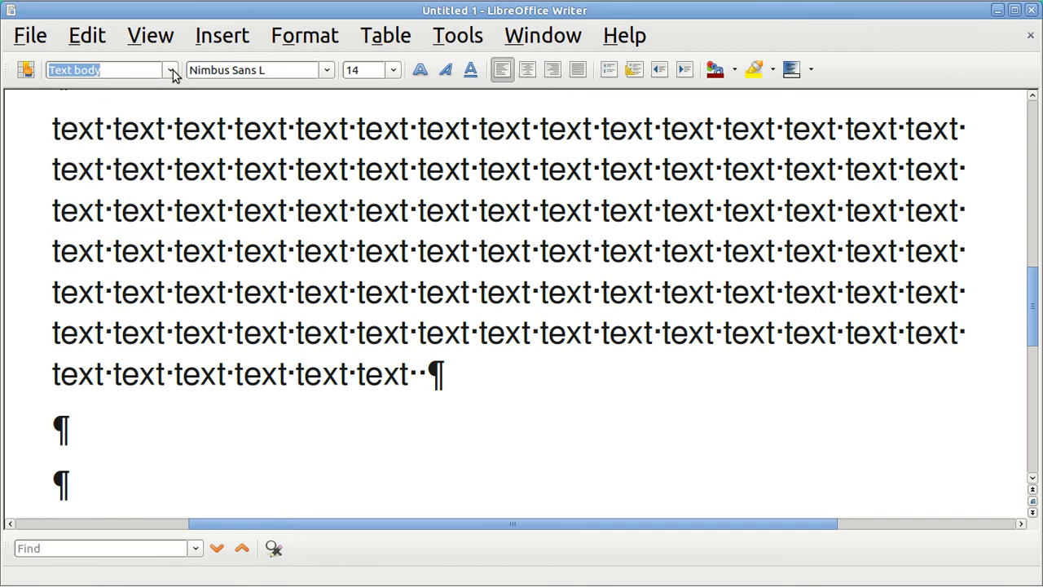
pyautogui.click(98, 469)
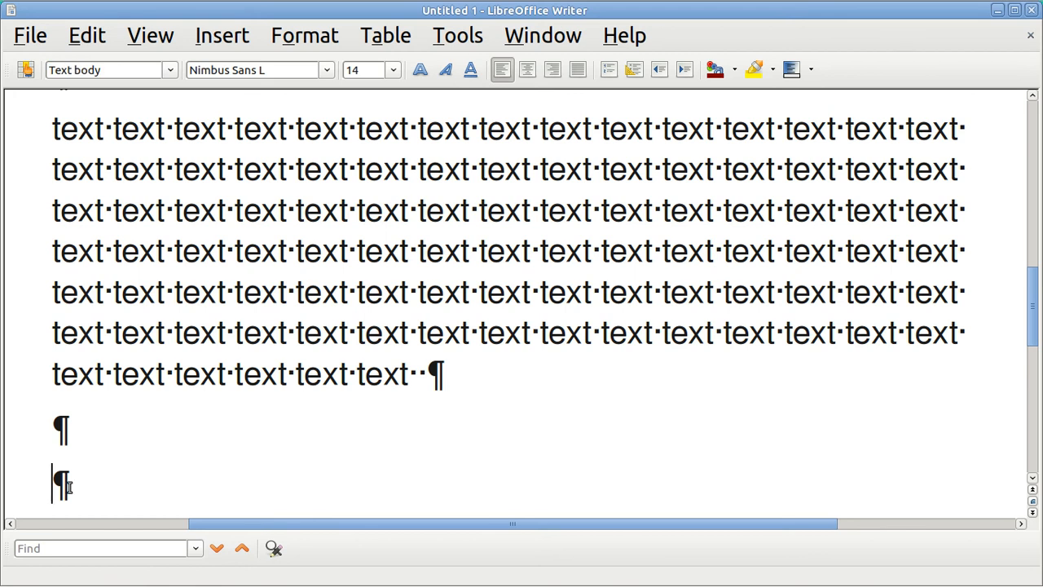
pyautogui.hotkey('ctrl', '1')
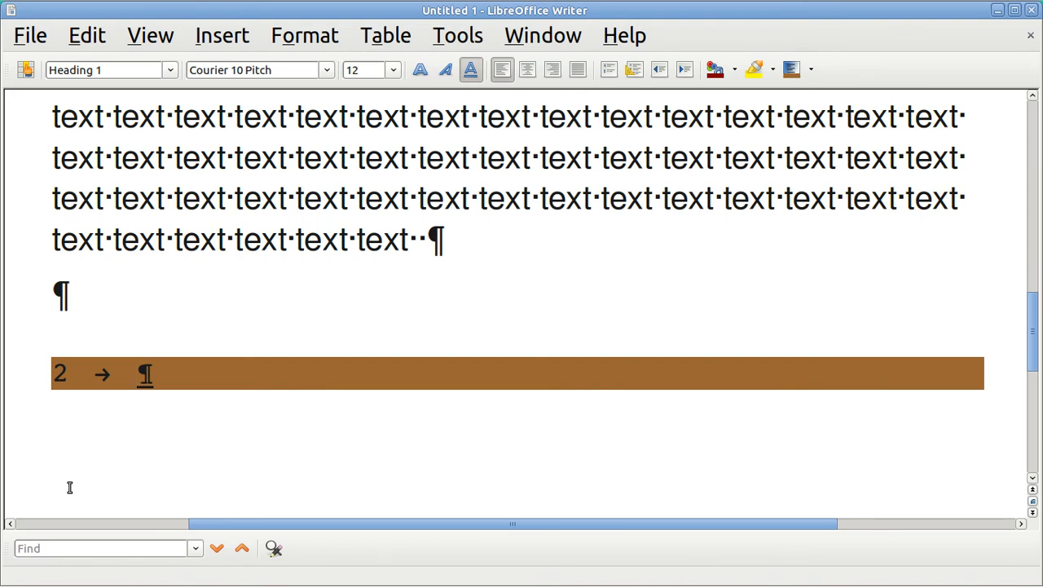
pyautogui.write('def')
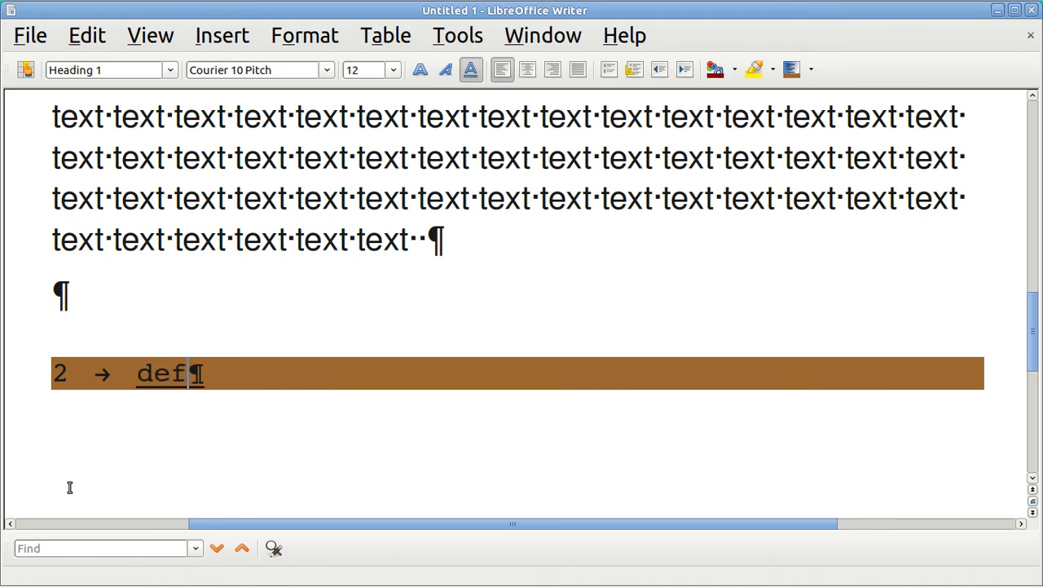
pyautogui.press('Return')
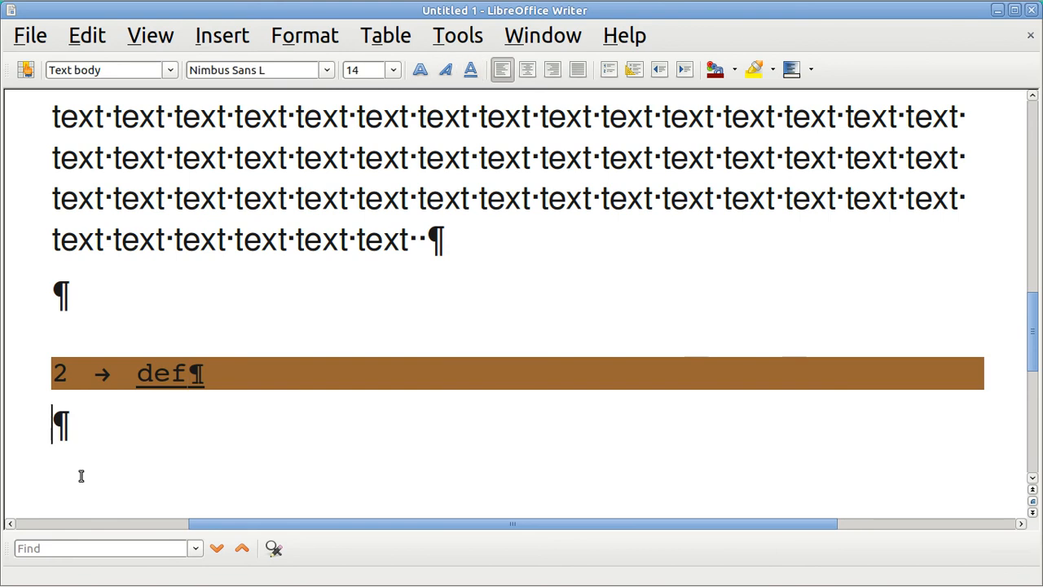
# - Format the empty paragraph between the two text blocks under "abc" as Heading 2 and enter "123"
pyautogui.press('Up')
pyautogui.press('Up')
pyautogui.press('Up')
pyautogui.press('Up')
pyautogui.press('Up')
pyautogui.press('Up')
pyautogui.press('Up')
pyautogui.press('Up')
pyautogui.press('Up')
pyautogui.press('Up')
pyautogui.press('Up')
pyautogui.press('Up')
pyautogui.press('Up')
pyautogui.press('Up')
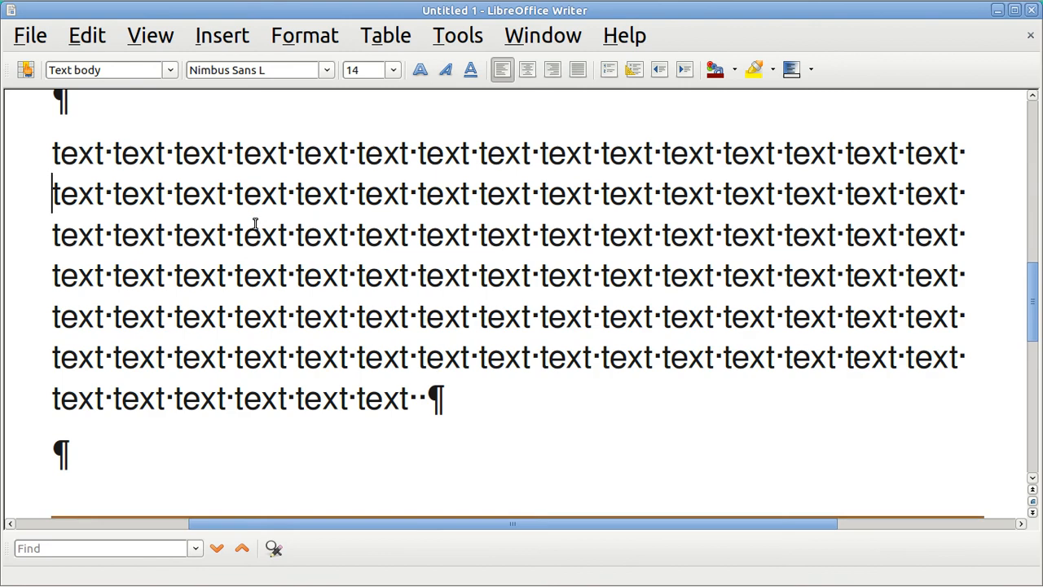
pyautogui.press('Up')
pyautogui.press('Up')
pyautogui.press('Up')
pyautogui.press('Up')
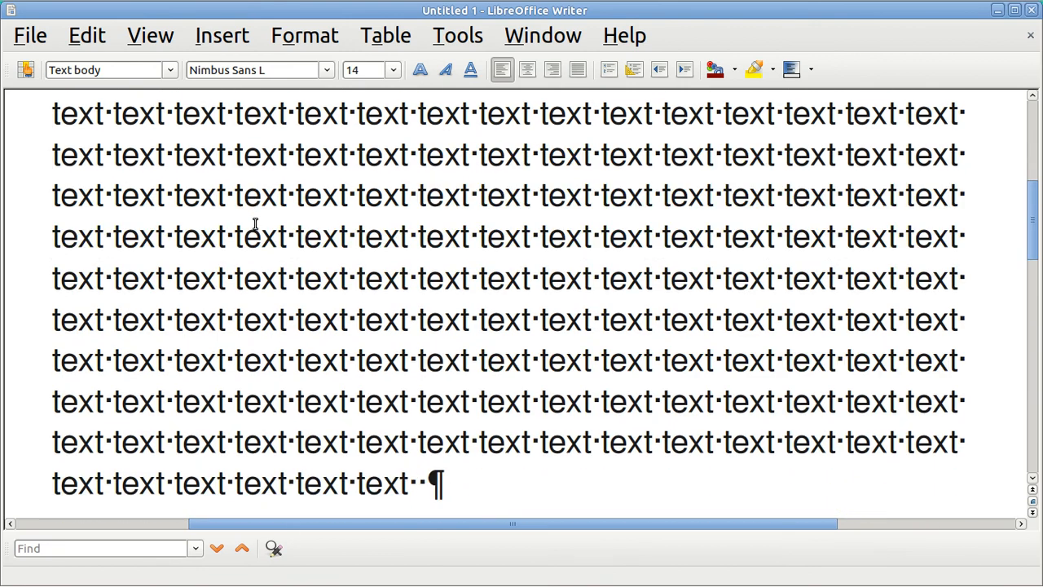
pyautogui.press('Down')
pyautogui.press('Down')
pyautogui.press('Down')
pyautogui.press('Down')
pyautogui.press('Down')
pyautogui.press('Down')
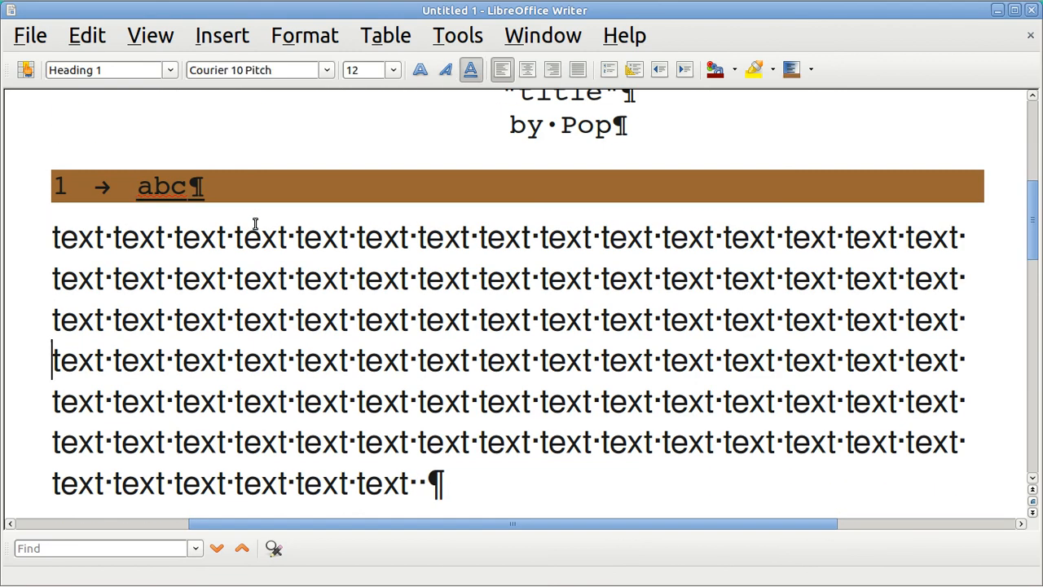
pyautogui.press('Down')
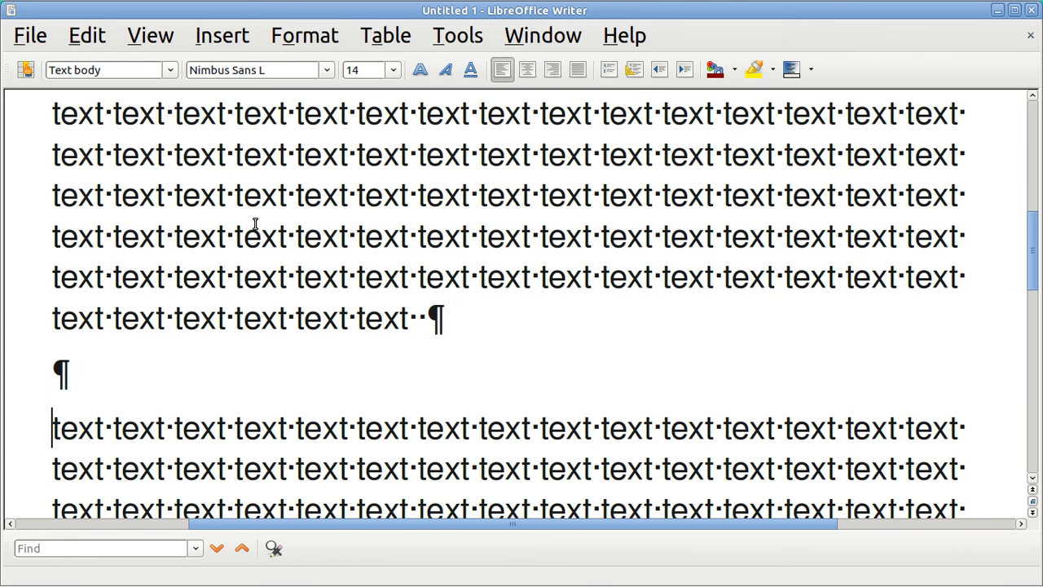
pyautogui.press('Up')
pyautogui.hotkey('ctrl', '2')
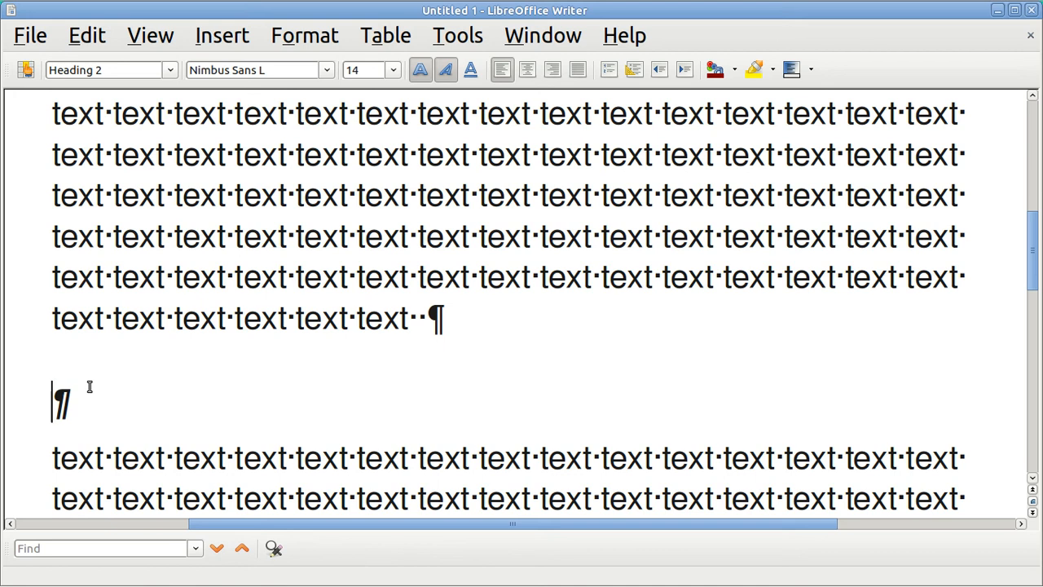
pyautogui.write('23')
# - Modify the Heading 2 paragraph style to use the background color Yellow 2
pyautogui.click(23, 71)
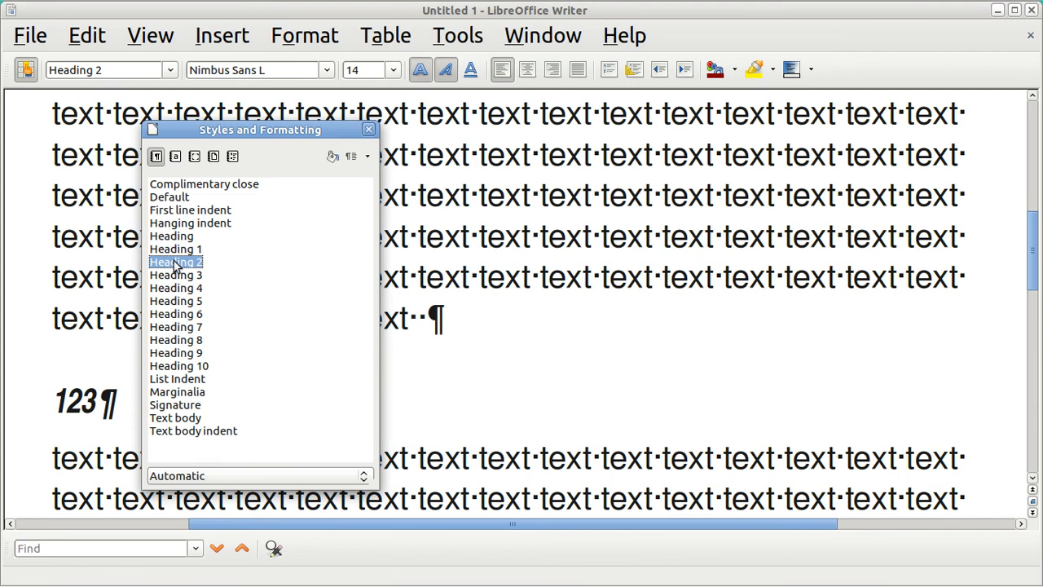
pyautogui.rightClick(174, 265)
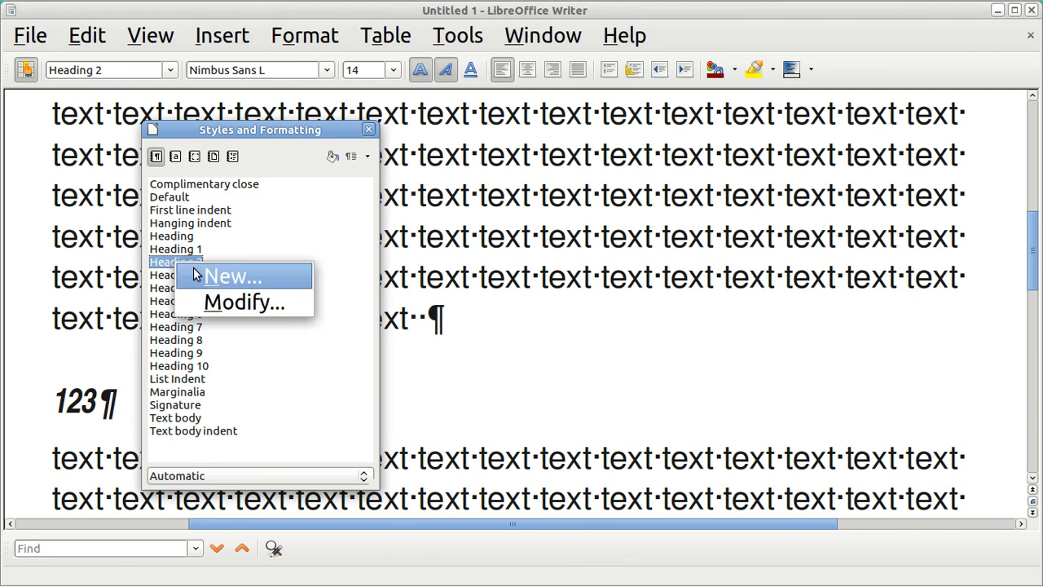
pyautogui.click(230, 307)
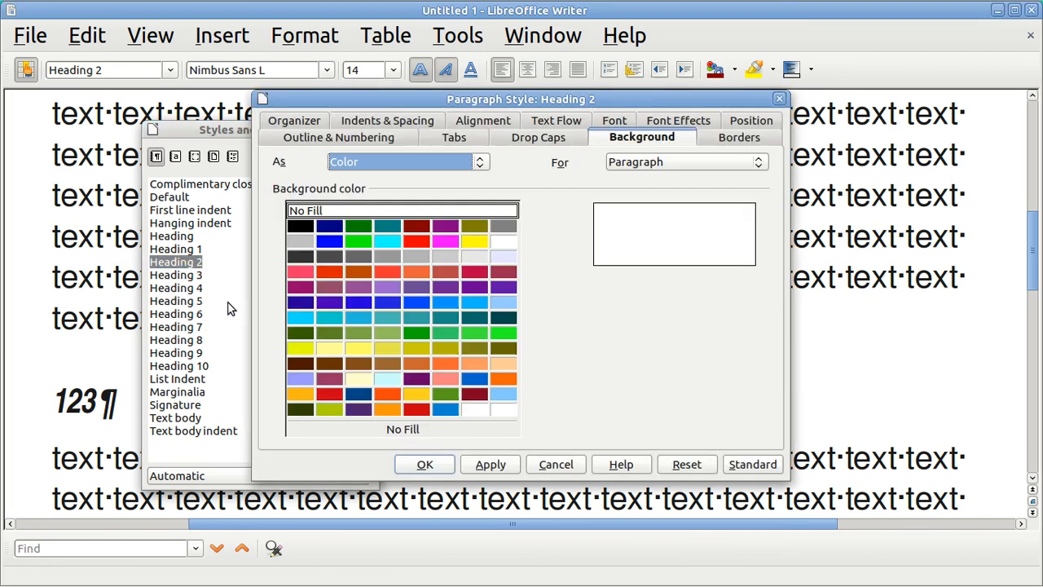
pyautogui.click(330, 349)
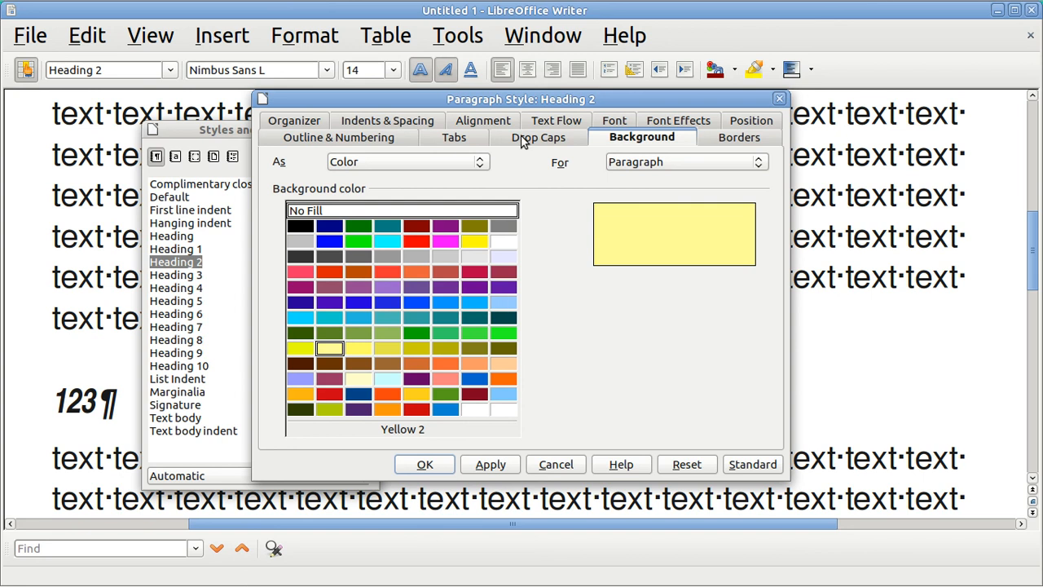
# - Set the Heading 2 style's font to Courier 10 Pitch, Regular, 12pt
pyautogui.click(613, 121)
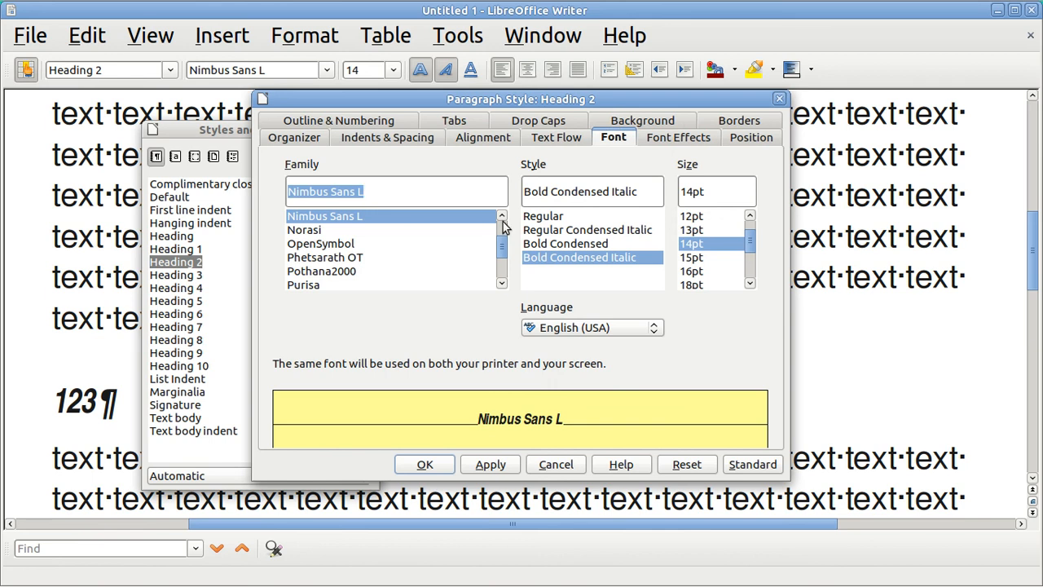
pyautogui.scroll(3, 503, 222)
pyautogui.scroll(5, 503, 222)
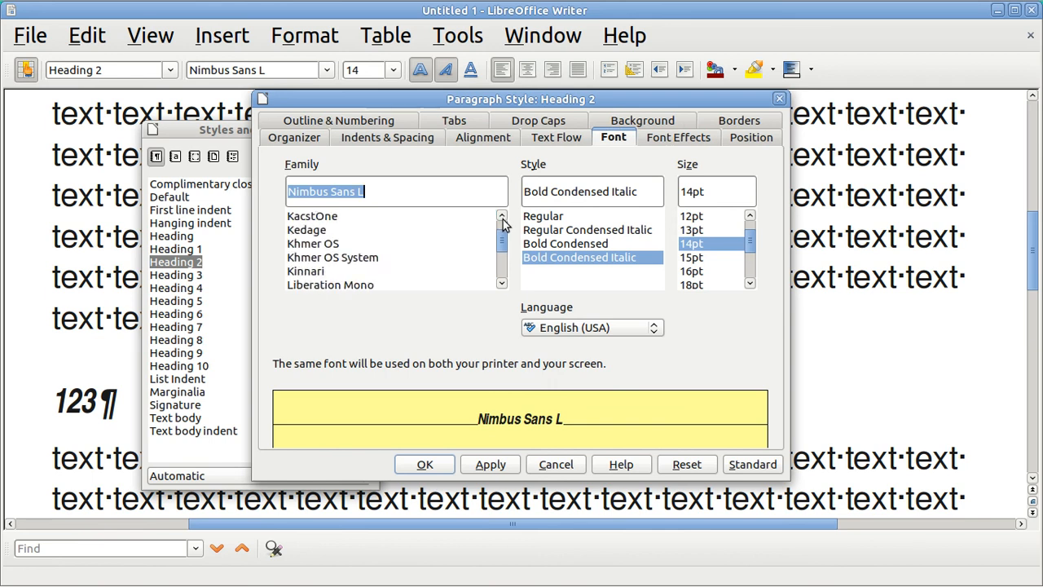
pyautogui.scroll(8, 503, 222)
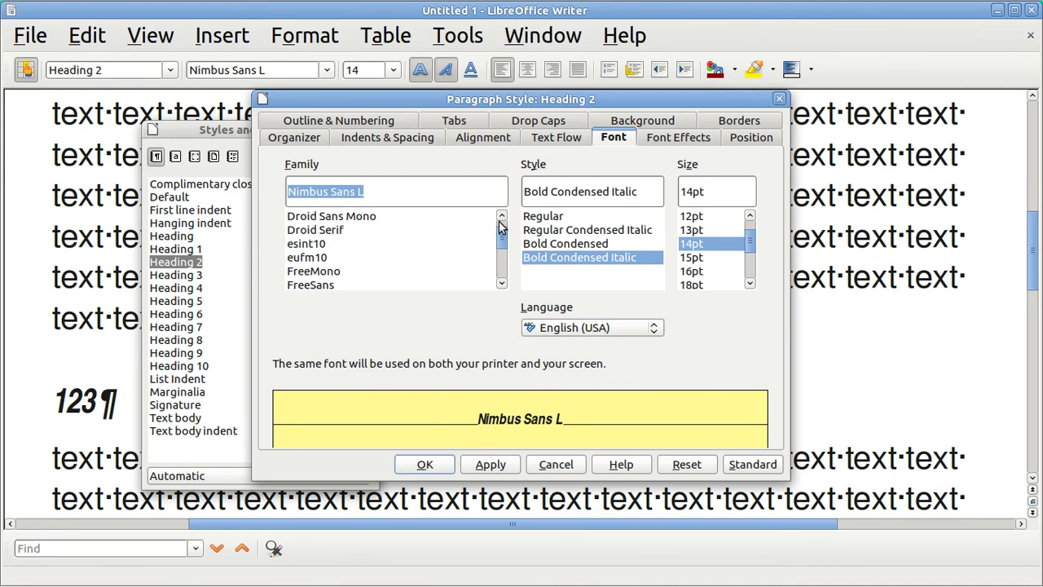
pyautogui.scroll(2, 502, 225)
pyautogui.scroll(3, 502, 225)
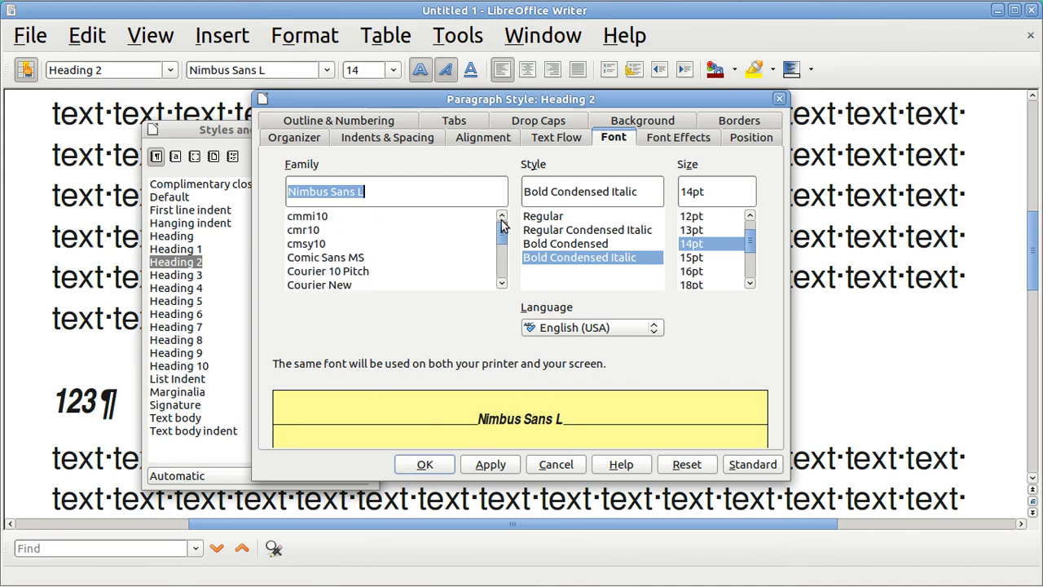
pyautogui.click(360, 271)
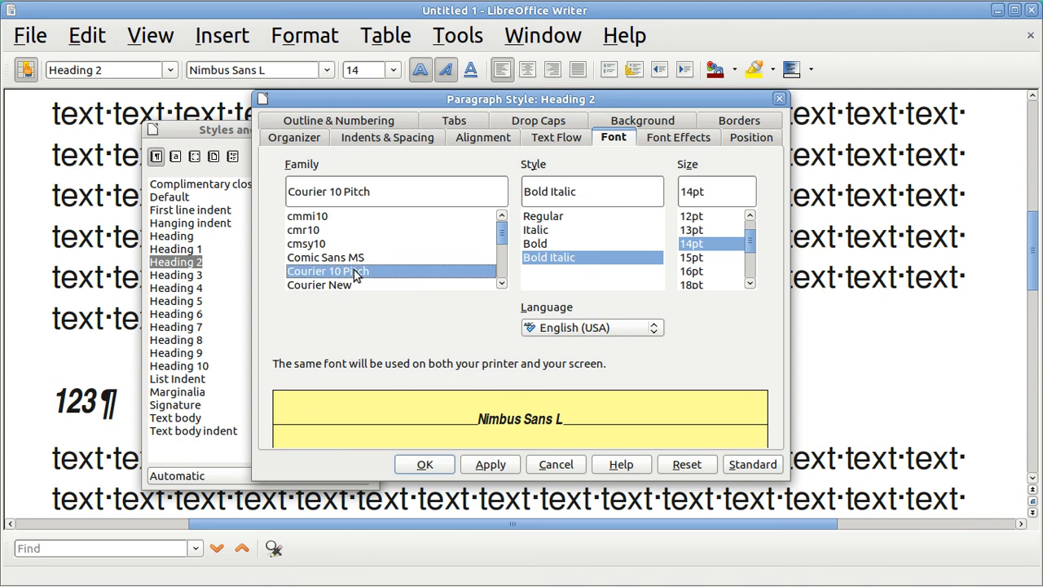
pyautogui.click(538, 217)
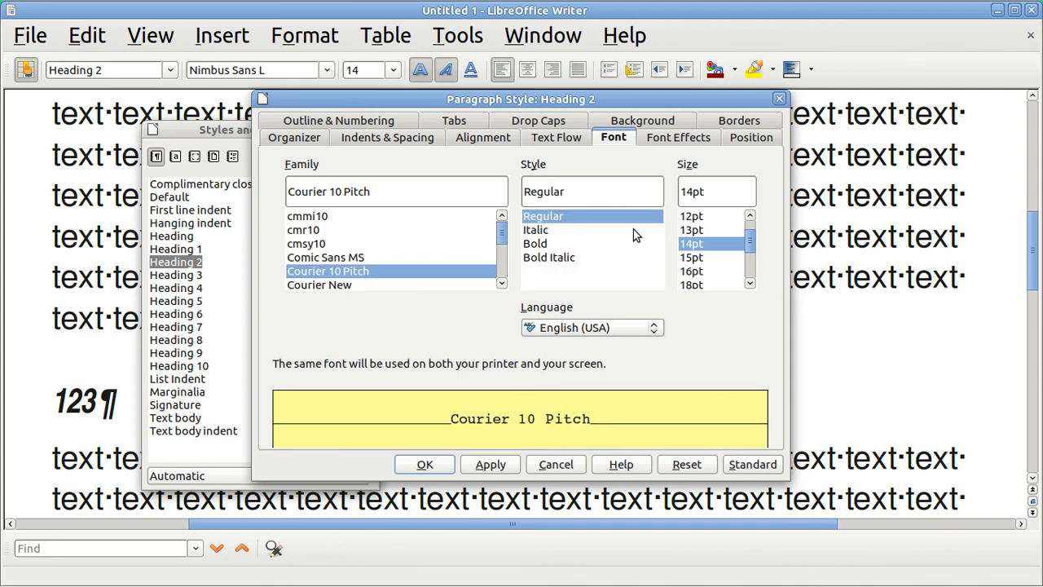
pyautogui.click(691, 218)
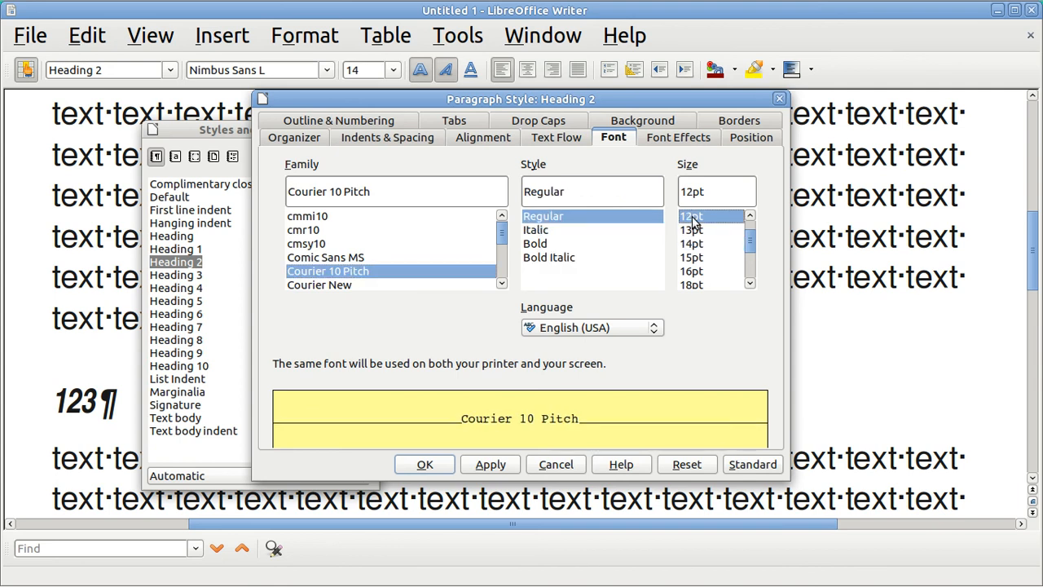
# - Give the Heading 2 style a Single underline, apply the style changes and close the style windows
pyautogui.click(672, 139)
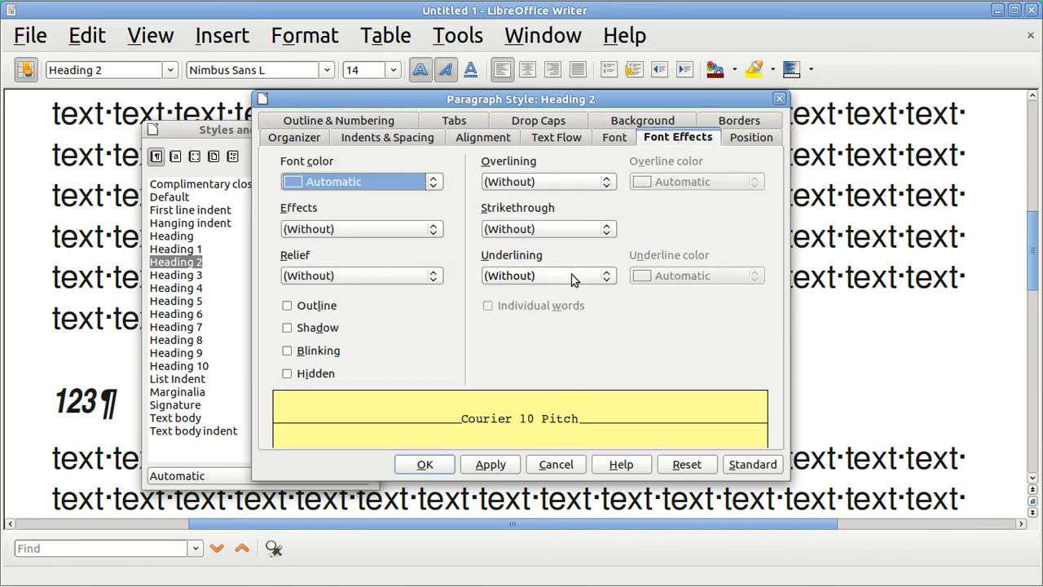
pyautogui.click(606, 275)
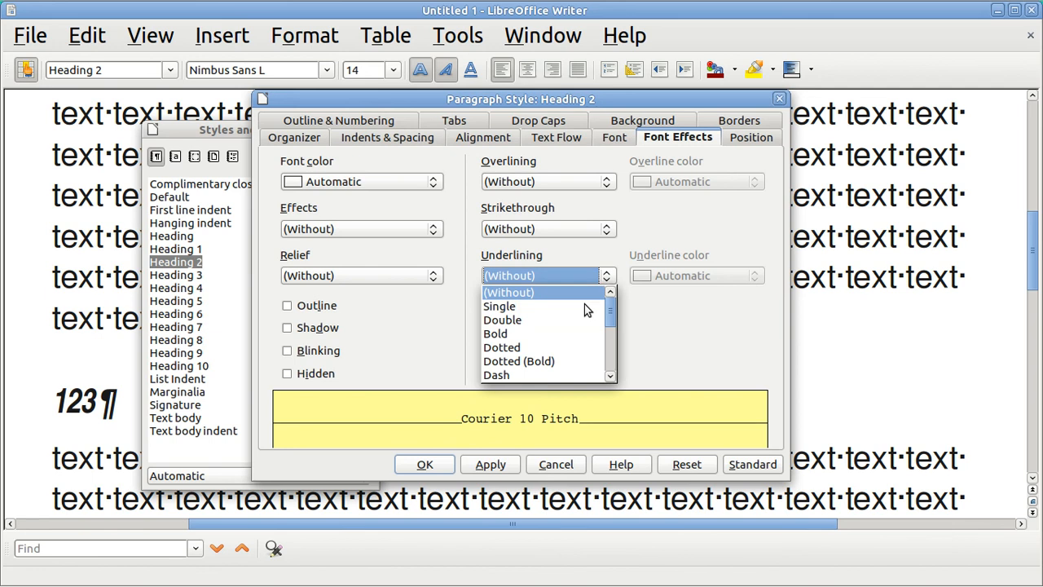
pyautogui.click(560, 307)
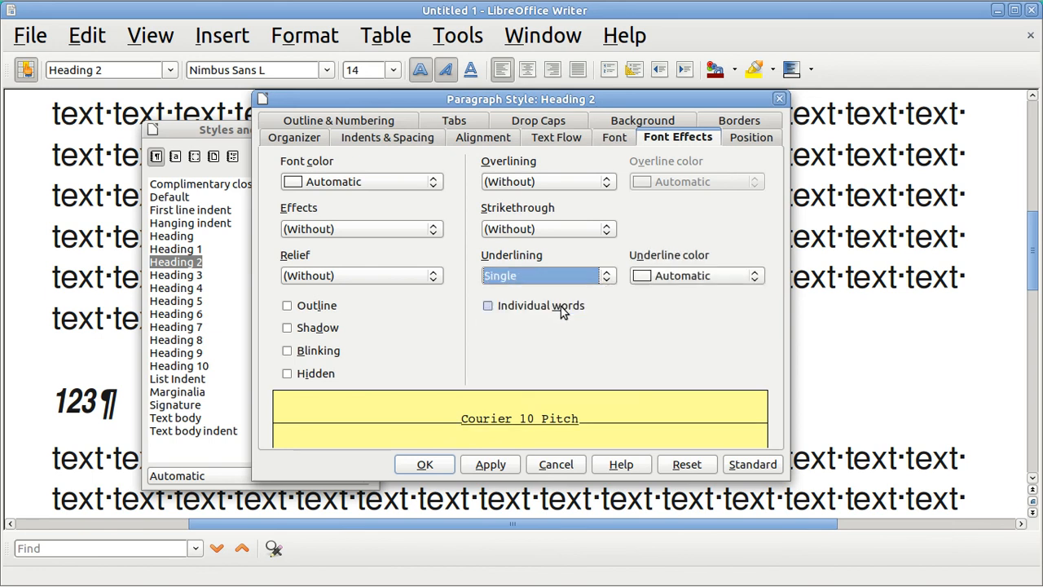
pyautogui.click(490, 465)
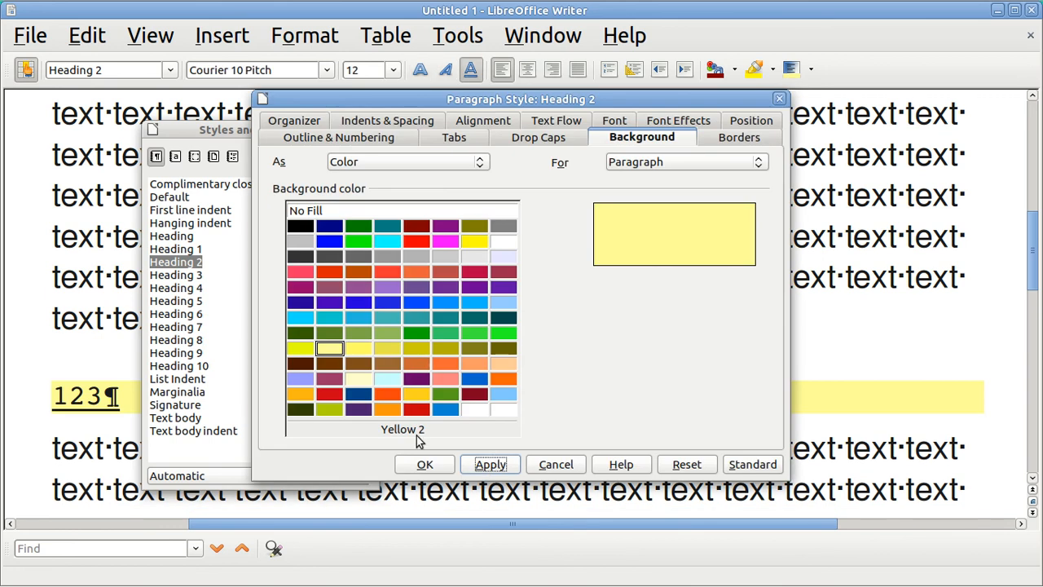
pyautogui.click(779, 98)
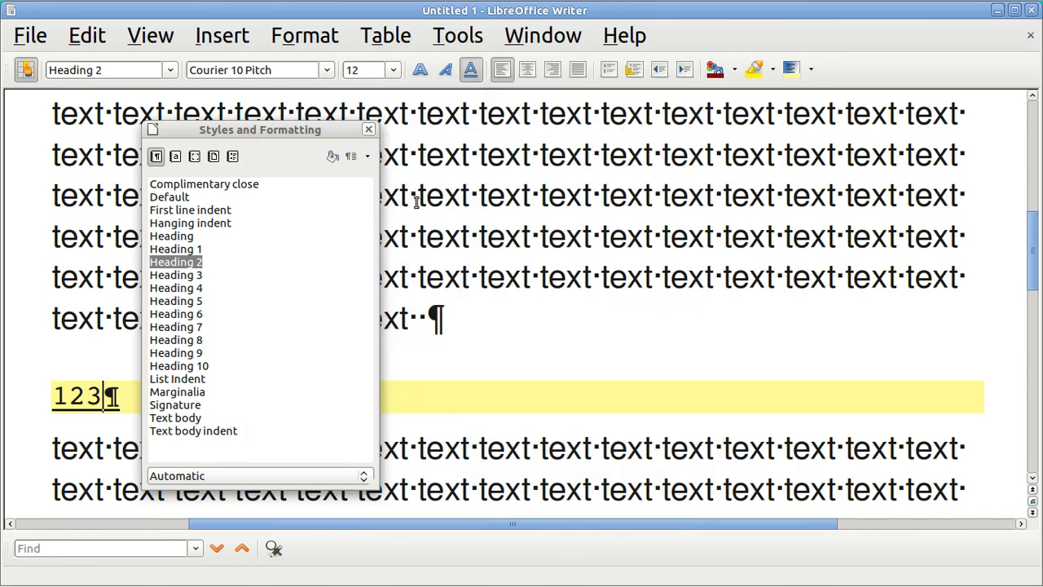
pyautogui.click(376, 153)
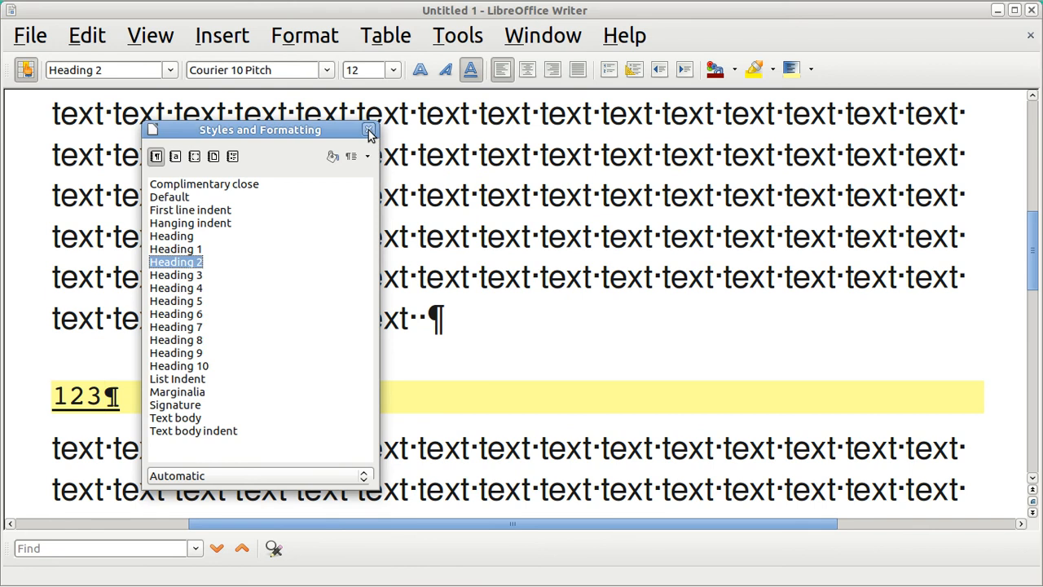
pyautogui.click(368, 130)
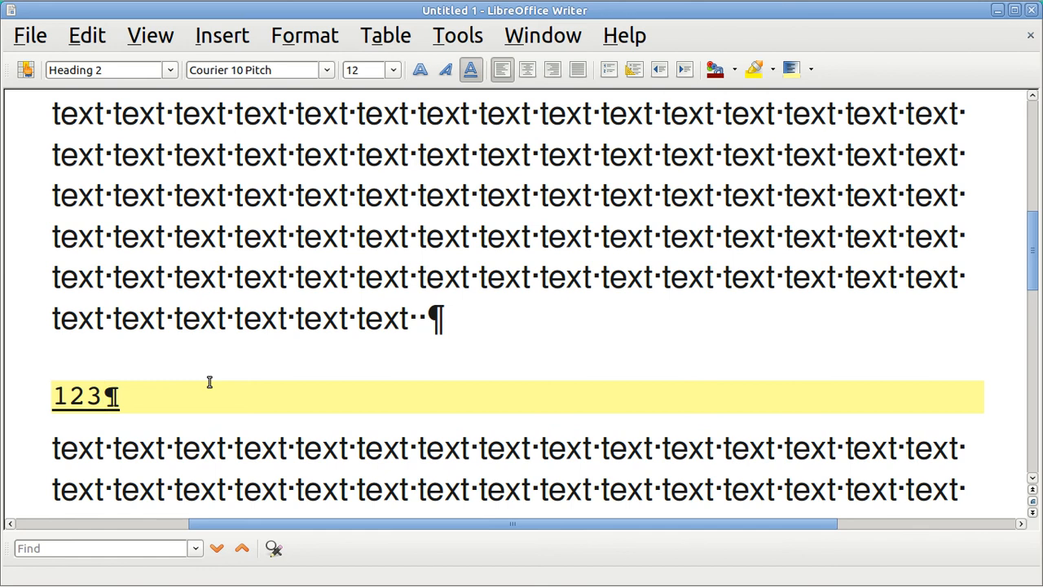
# - Review the heading formatting through the document, from the title down to the "def" heading
pyautogui.press('Up')
pyautogui.press('Up')
pyautogui.press('Up')
pyautogui.press('Up')
pyautogui.press('Up')
pyautogui.press('Up')
pyautogui.press('Up')
pyautogui.press('Up')
pyautogui.press('Up')
pyautogui.press('Up')
pyautogui.press('Up')
pyautogui.press('Up')
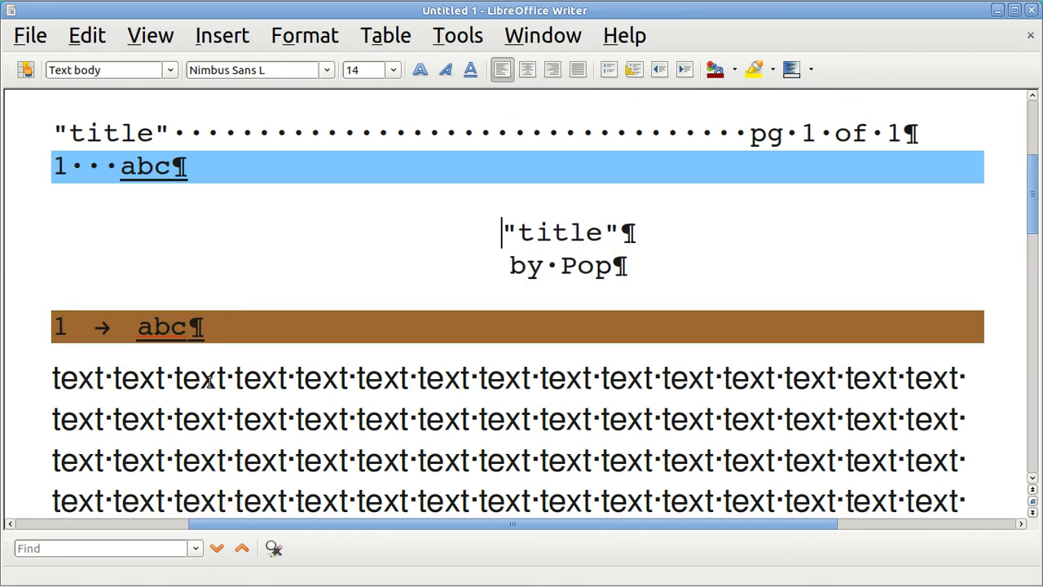
pyautogui.press('Down')
pyautogui.press('Down')
pyautogui.press('Down')
pyautogui.press('Down')
pyautogui.press('Down')
pyautogui.press('Down')
pyautogui.press('Down')
pyautogui.press('Down')
pyautogui.press('Down')
pyautogui.press('Down')
pyautogui.press('Down')
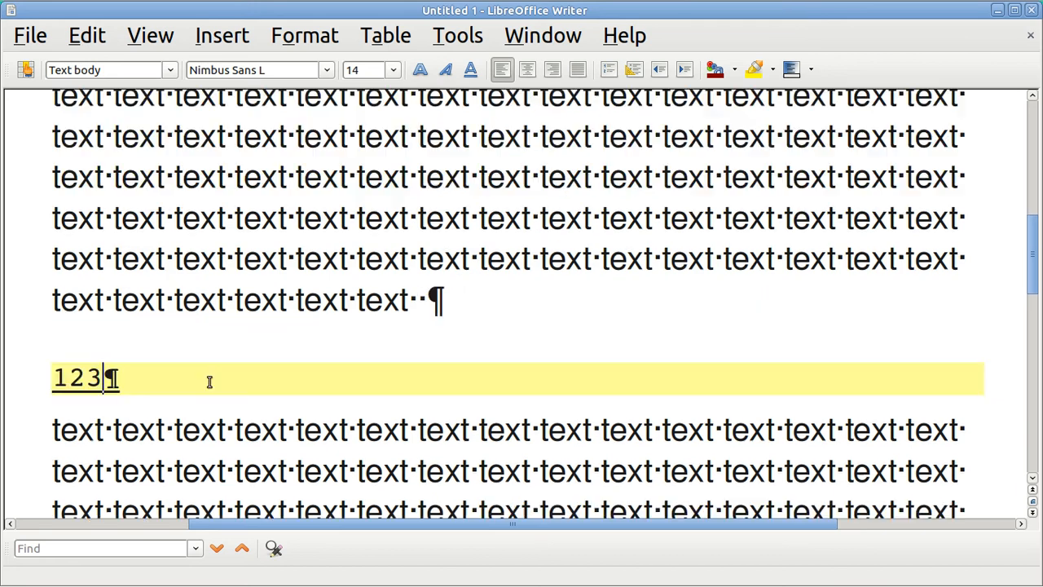
pyautogui.press('Down')
pyautogui.press('Down')
pyautogui.press('Down')
pyautogui.press('Down')
pyautogui.press('Down')
pyautogui.press('Down')
pyautogui.press('Down')
pyautogui.press('Down')
pyautogui.press('Down')
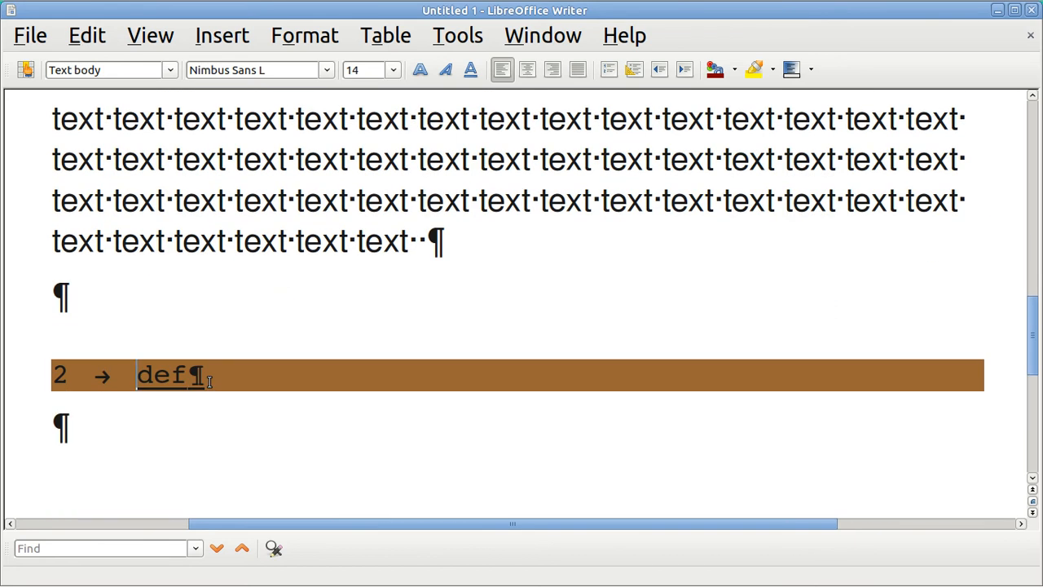
pyautogui.press('Up')
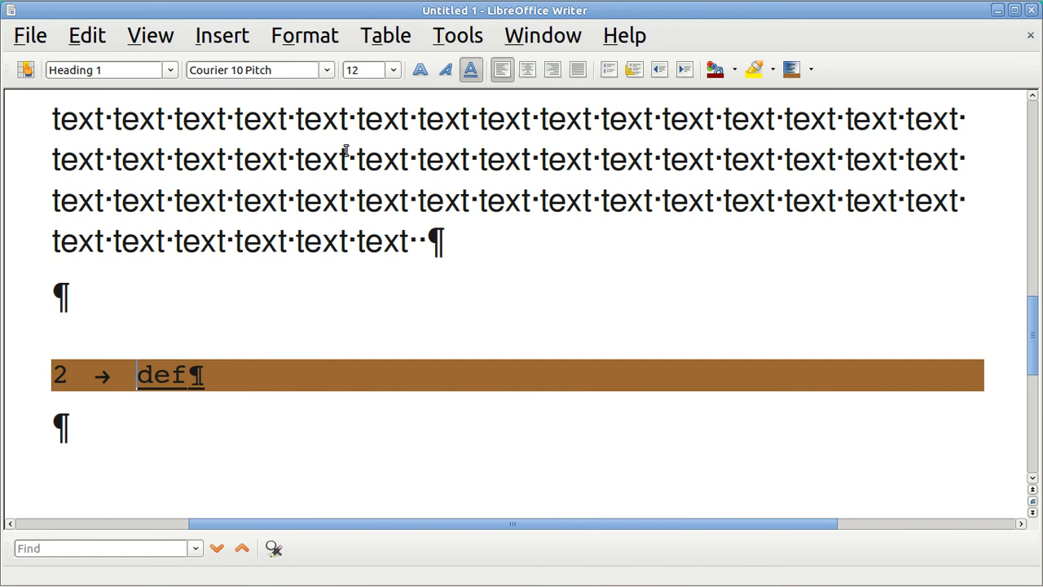
# - Set the outline numbering separators for level 1 to "chap" before and "---" after the number
pyautogui.click(453, 42)
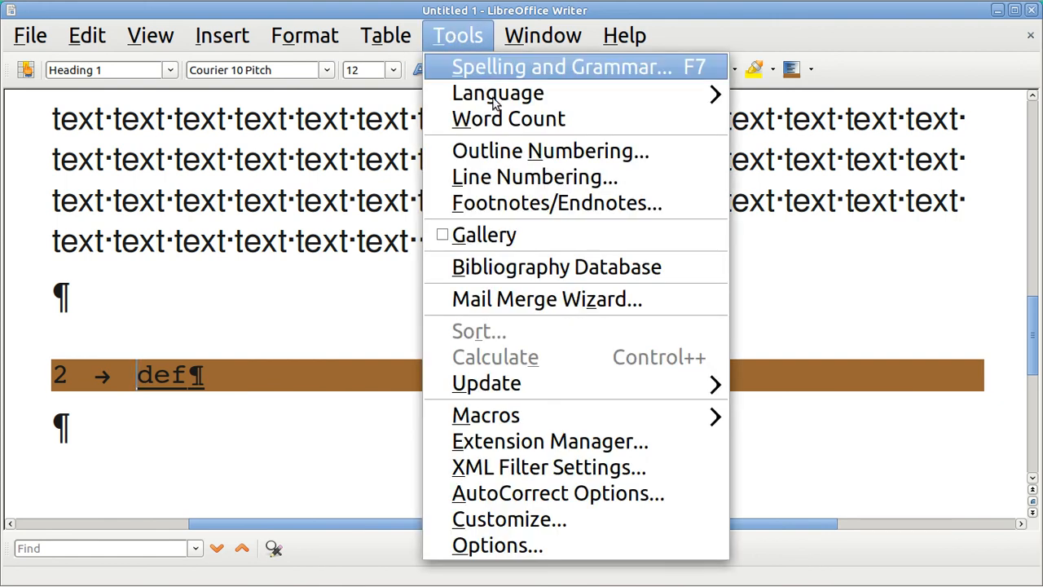
pyautogui.click(506, 153)
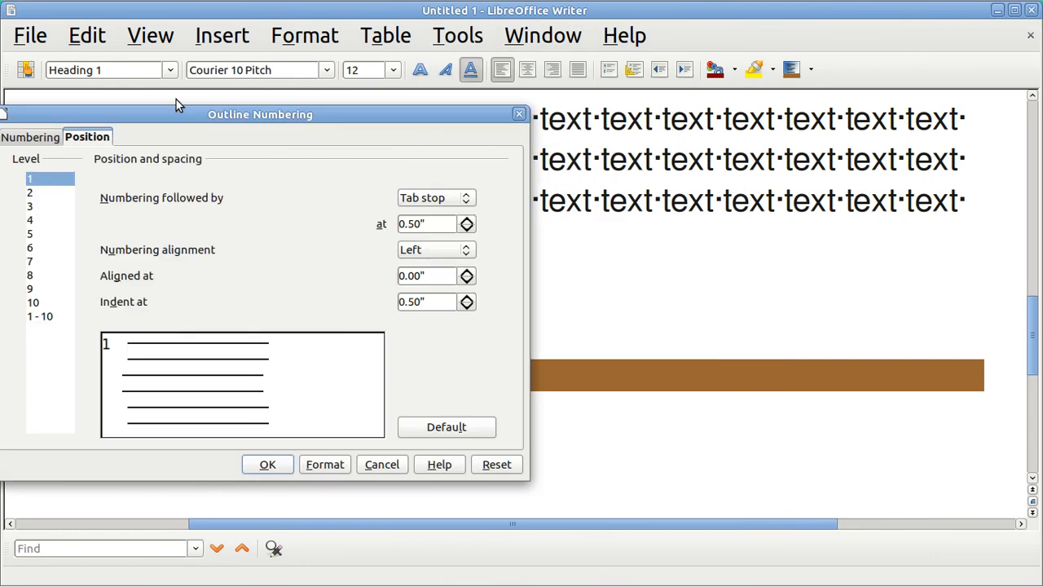
pyautogui.click(46, 140)
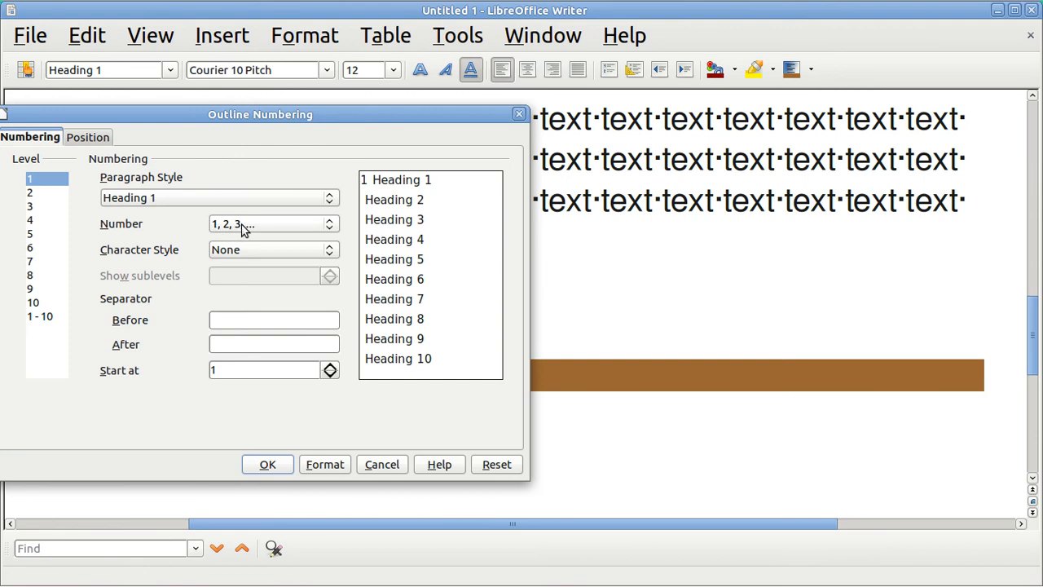
pyautogui.click(227, 321)
pyautogui.write('chap')
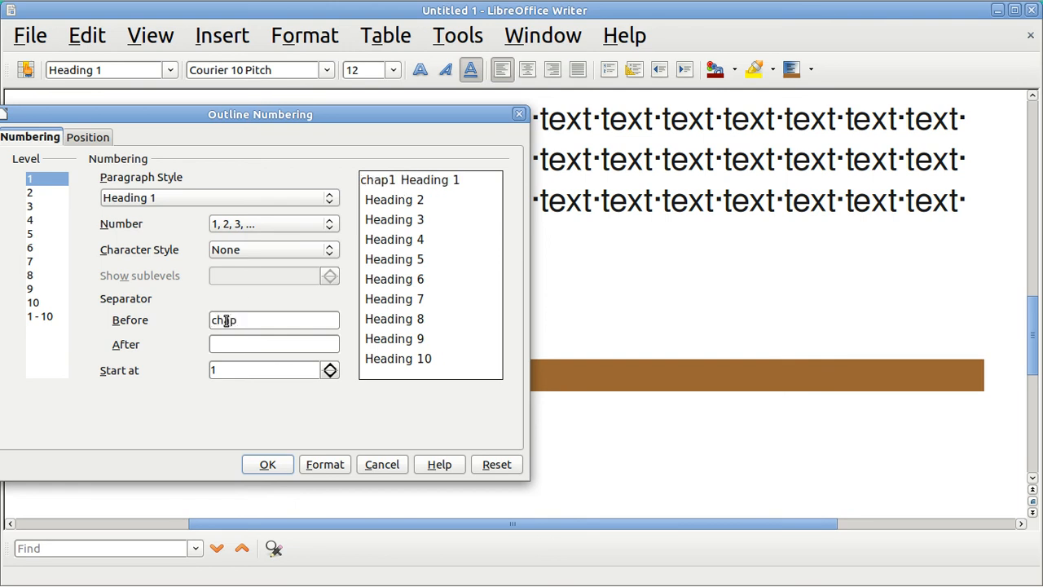
pyautogui.click(224, 343)
pyautogui.write('---')
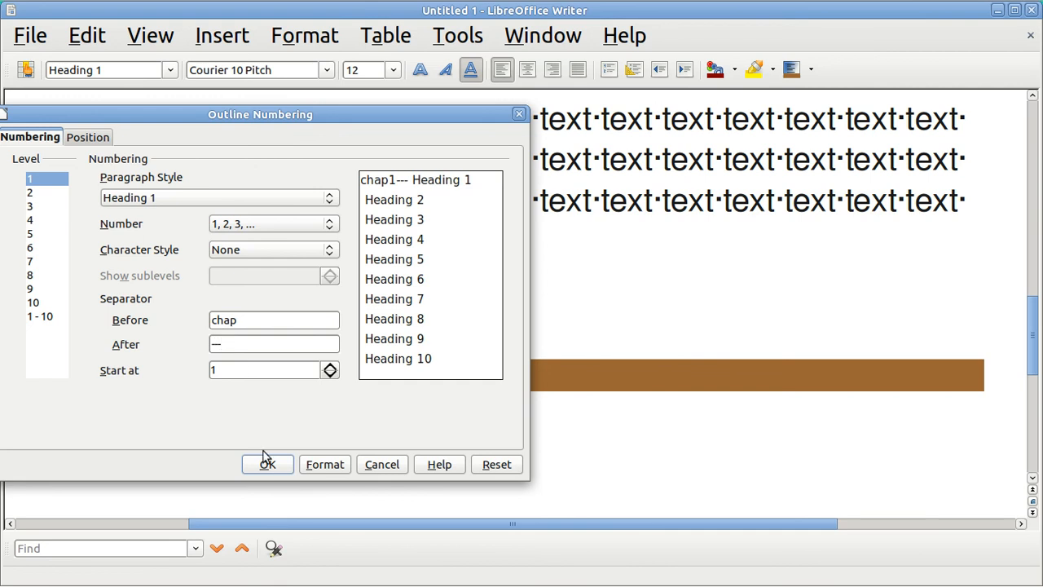
pyautogui.click(267, 463)
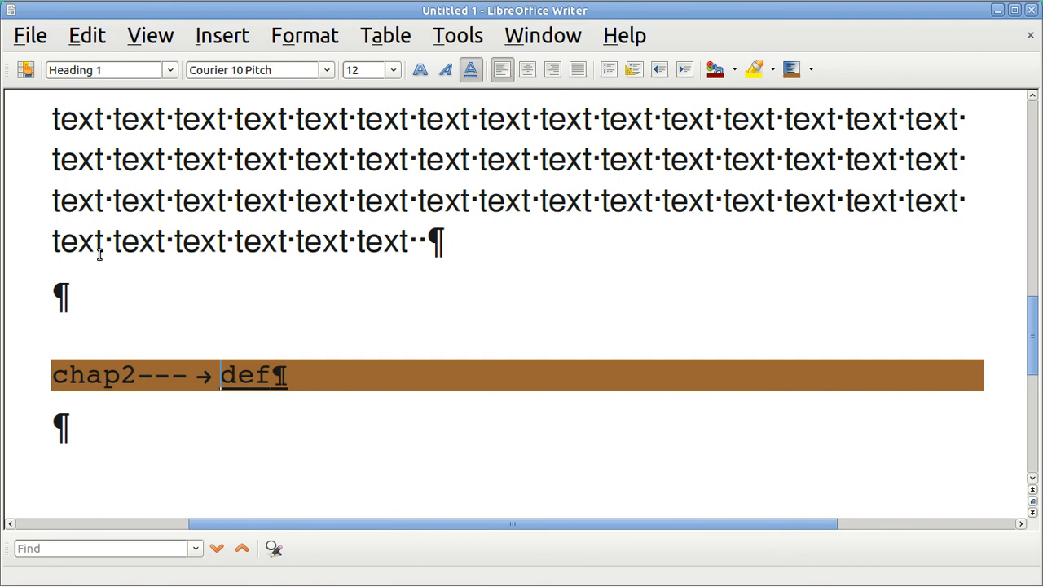
# - Examine the chapter numbering on the "abc" heading and return to the "123" subheading
pyautogui.press('Up')
pyautogui.press('Up')
pyautogui.press('Up')
pyautogui.press('Up')
pyautogui.press('Up')
pyautogui.press('Up')
pyautogui.press('Up')
pyautogui.press('Up')
pyautogui.press('Up')
pyautogui.press('Up')
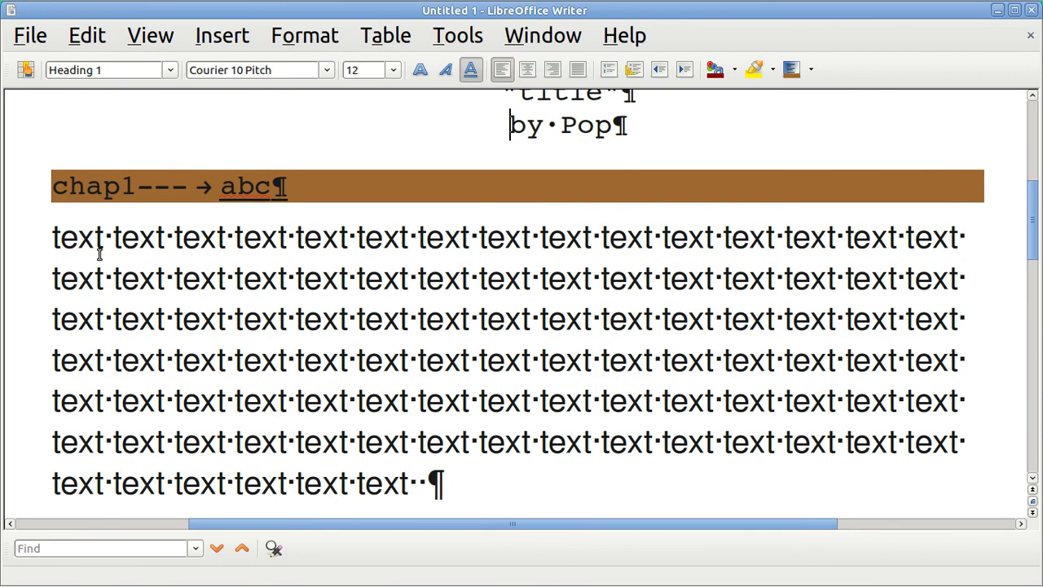
pyautogui.press('Down')
pyautogui.press('Down')
pyautogui.press('Down')
pyautogui.press('Down')
pyautogui.press('Down')
pyautogui.press('Down')
pyautogui.press('Down')
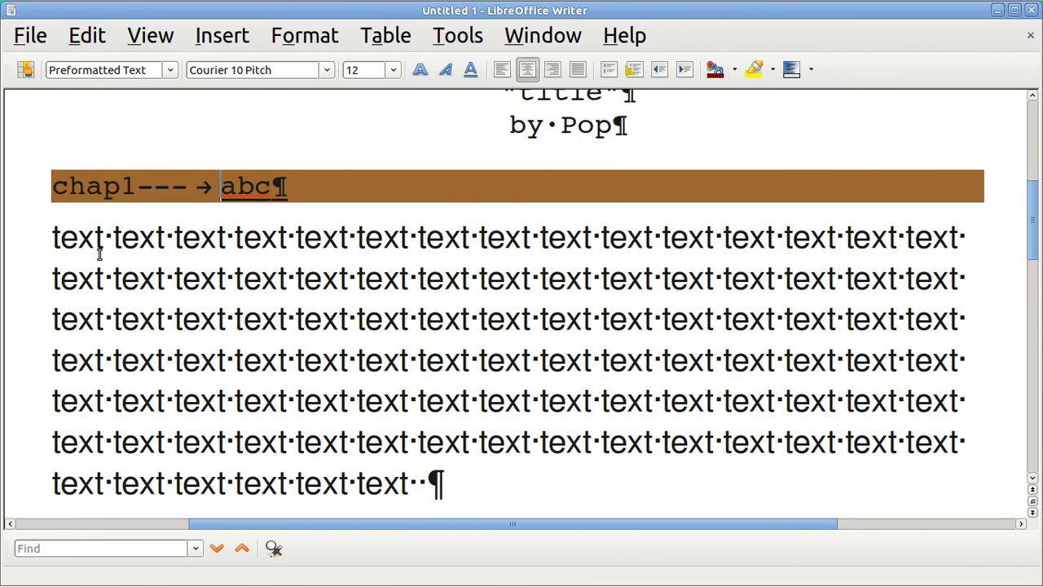
pyautogui.press('Down')
pyautogui.press('Down')
pyautogui.press('Down')
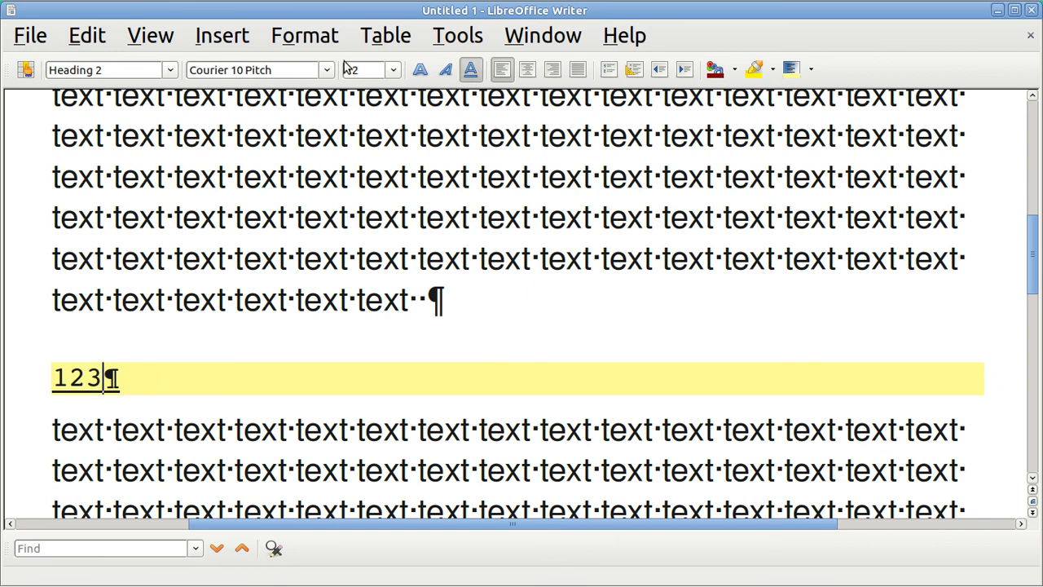
# - Set the level 2 outline numbering to A, B, C, ... with "sub" before and "***" after the number
pyautogui.click(443, 39)
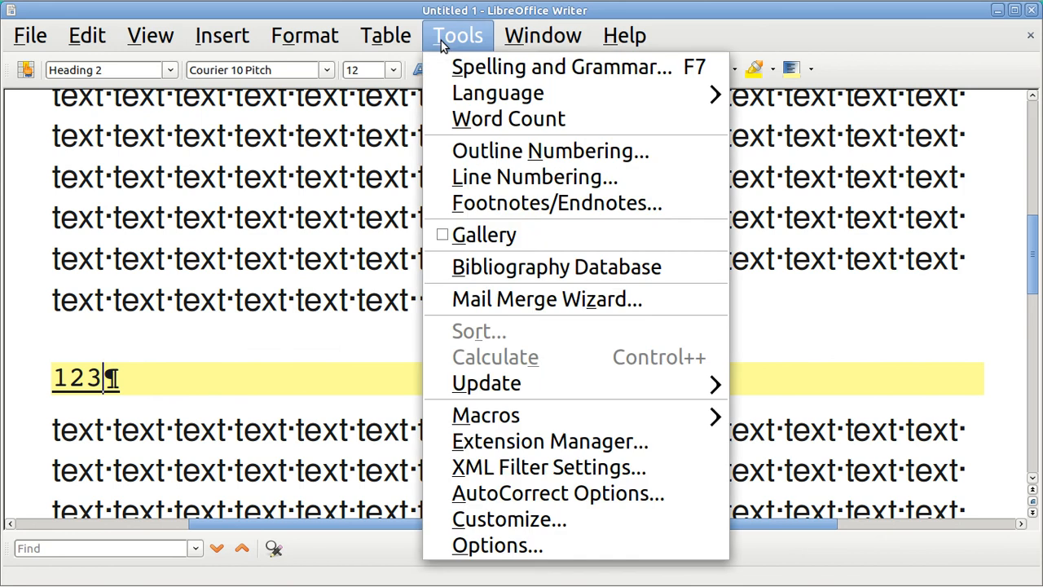
pyautogui.click(495, 152)
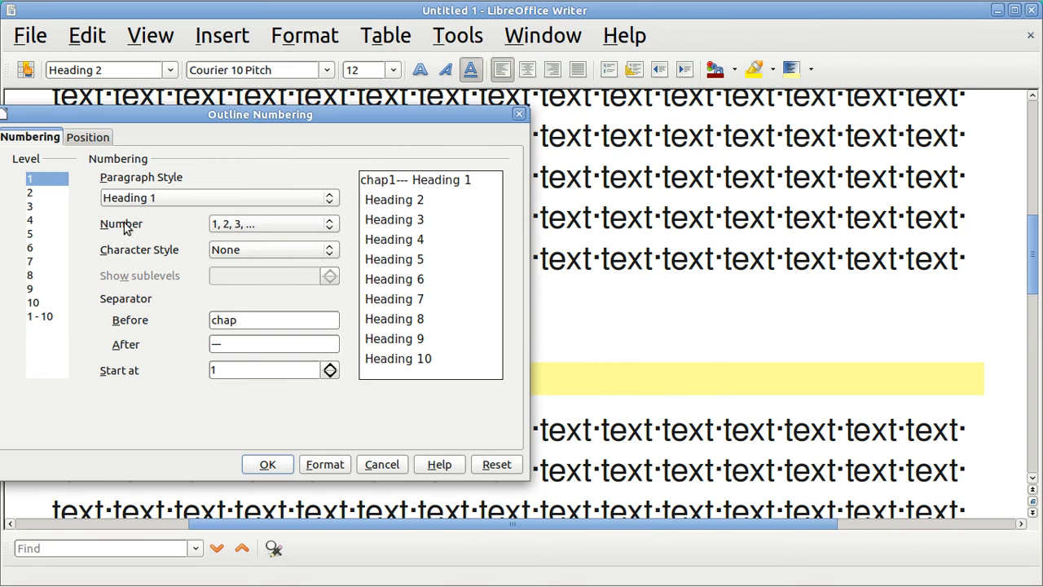
pyautogui.click(33, 196)
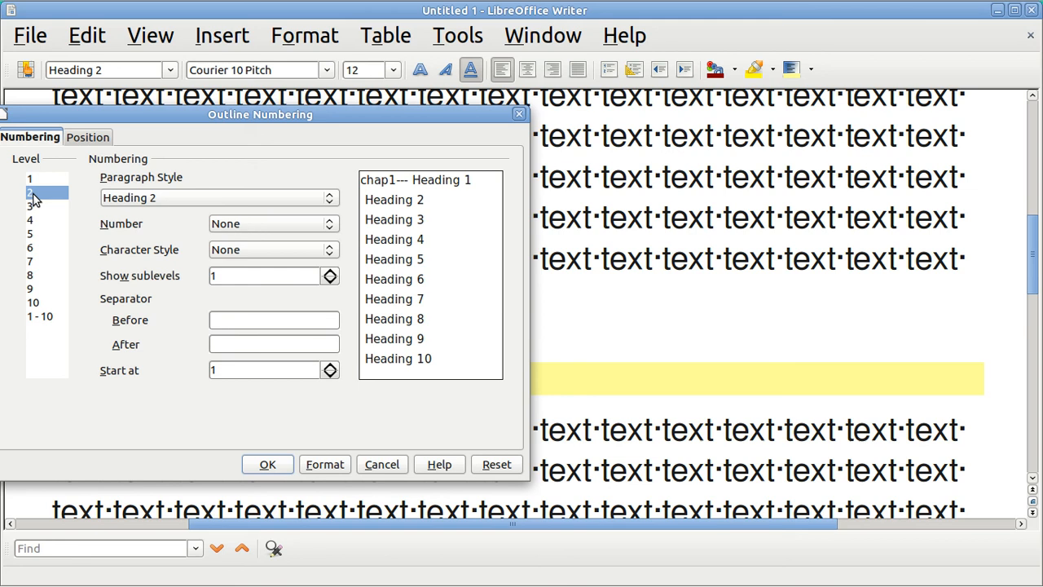
pyautogui.click(329, 225)
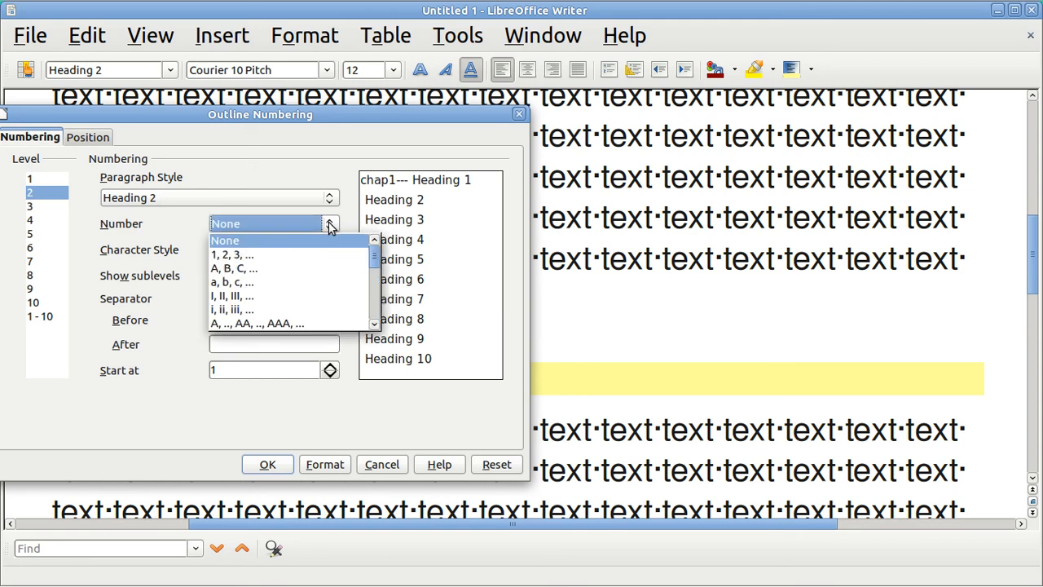
pyautogui.click(283, 268)
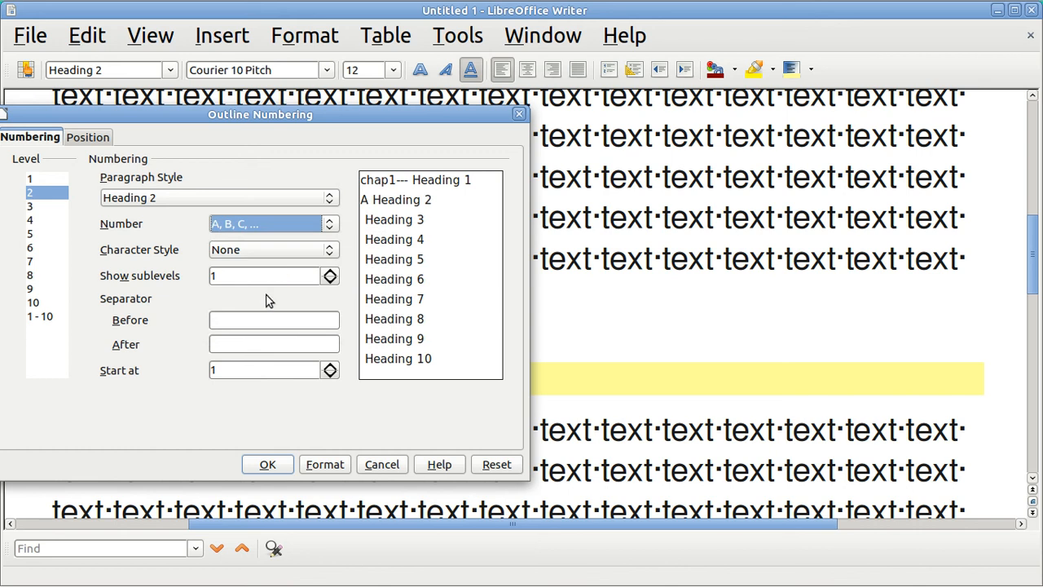
pyautogui.click(246, 319)
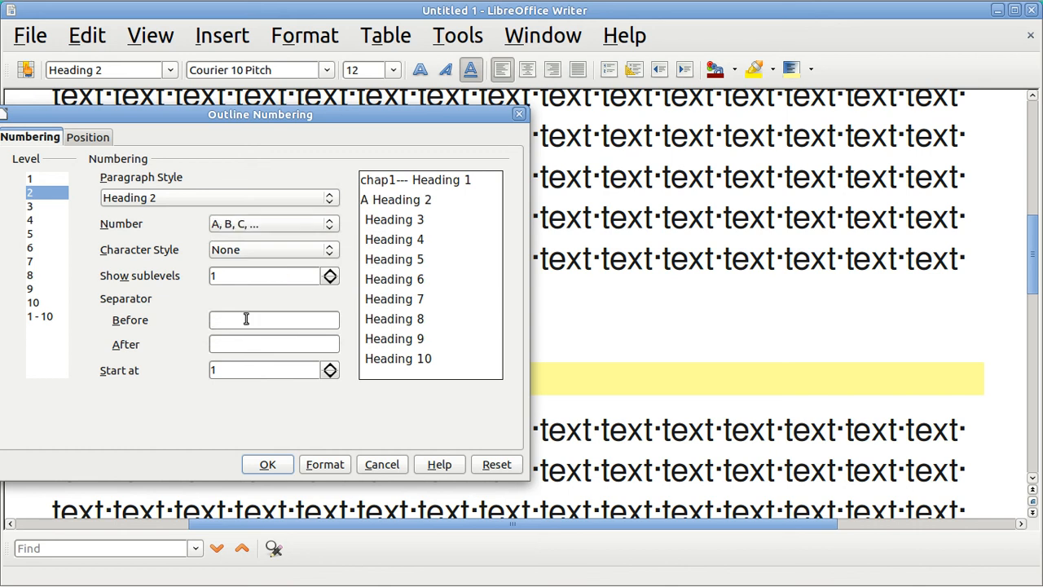
pyautogui.write('sub')
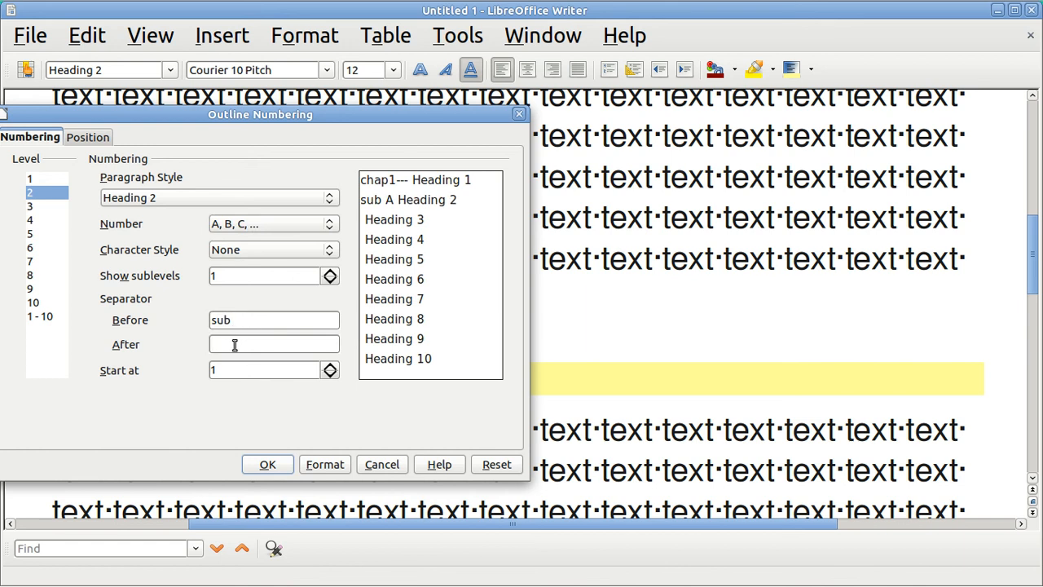
pyautogui.click(234, 345)
pyautogui.write('***')
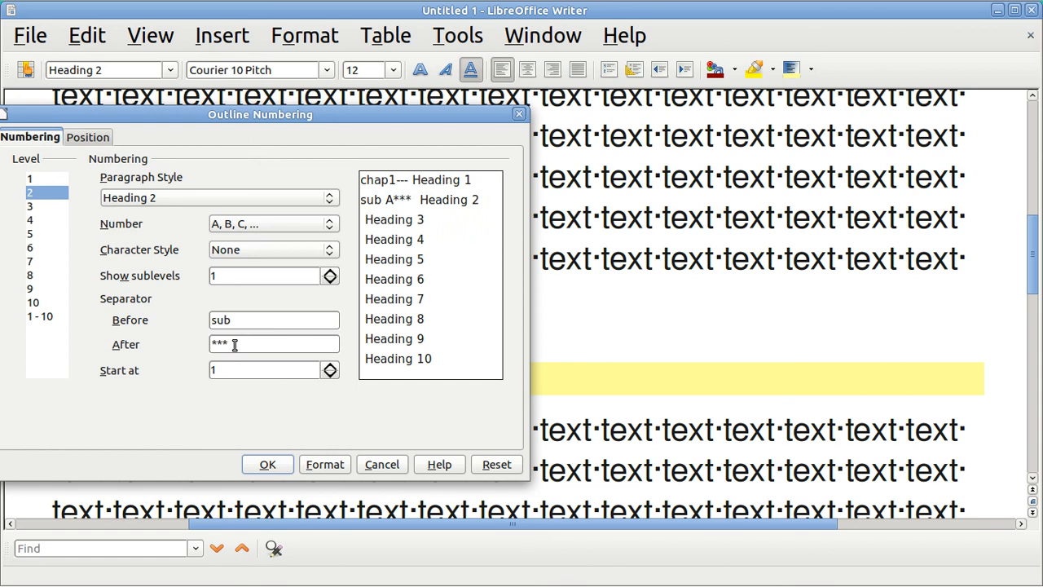
pyautogui.click(267, 465)
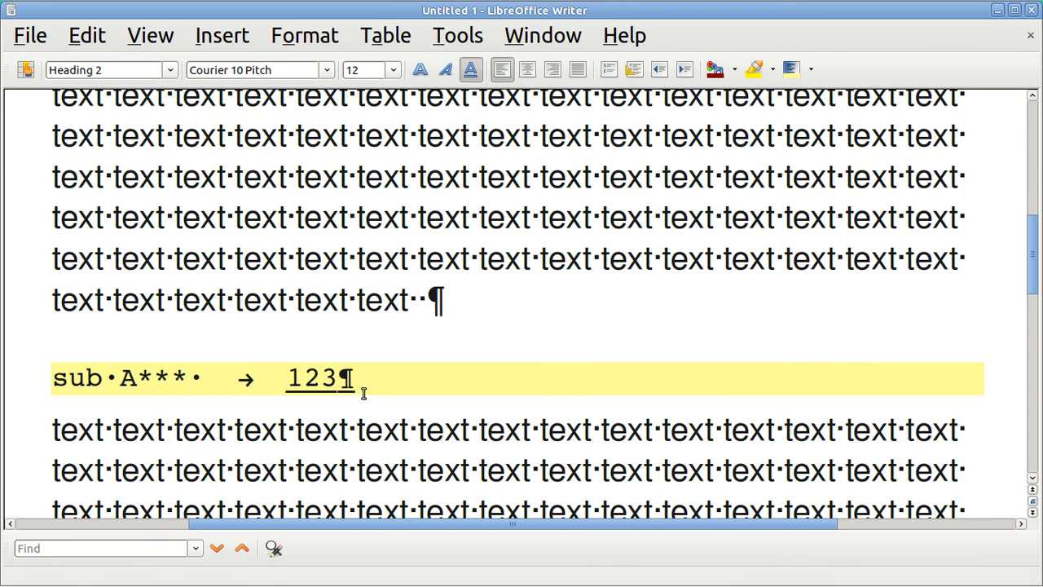
# - Insert a Heading 2 subheading "456" between the text paragraphs that follow the "123" section's first paragraph
pyautogui.press('Return')
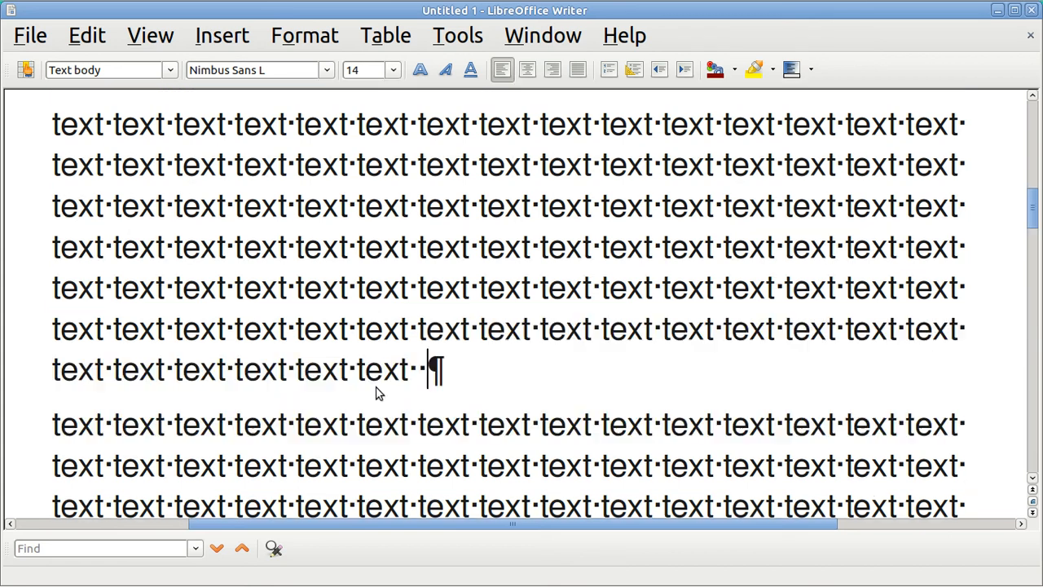
pyautogui.press('Return')
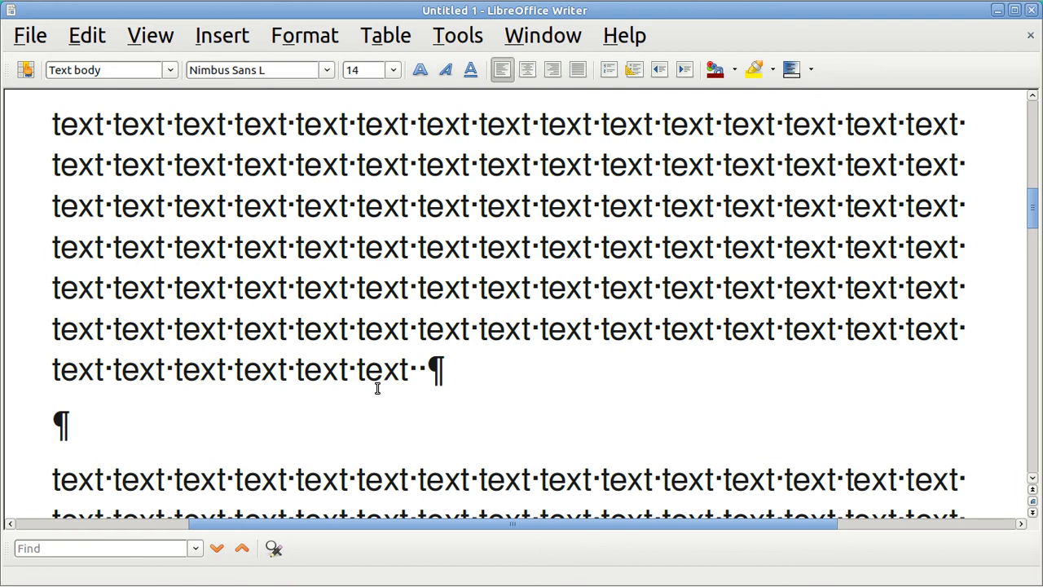
pyautogui.hotkey('ctrl', '2')
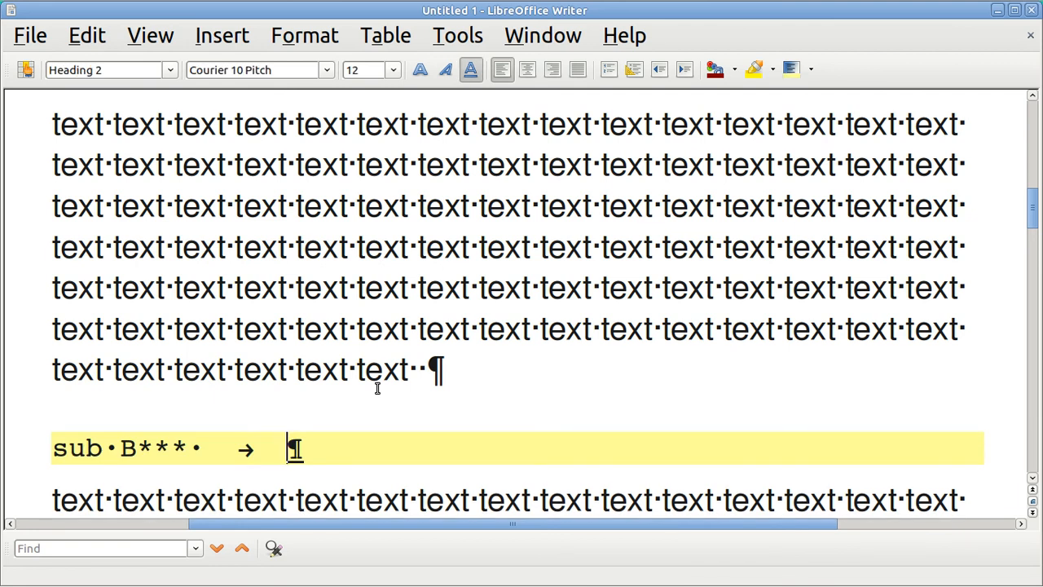
pyautogui.write('456')
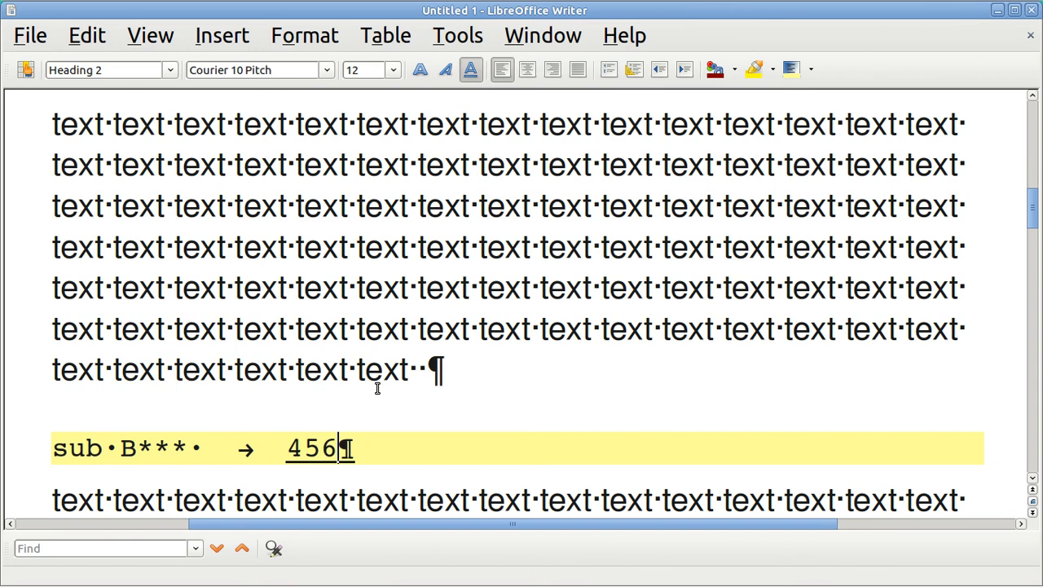
# - Preview the document's pages, inspect the numbered chapter and subheadings enlarged to 200%, and close the preview
pyautogui.click(30, 37)
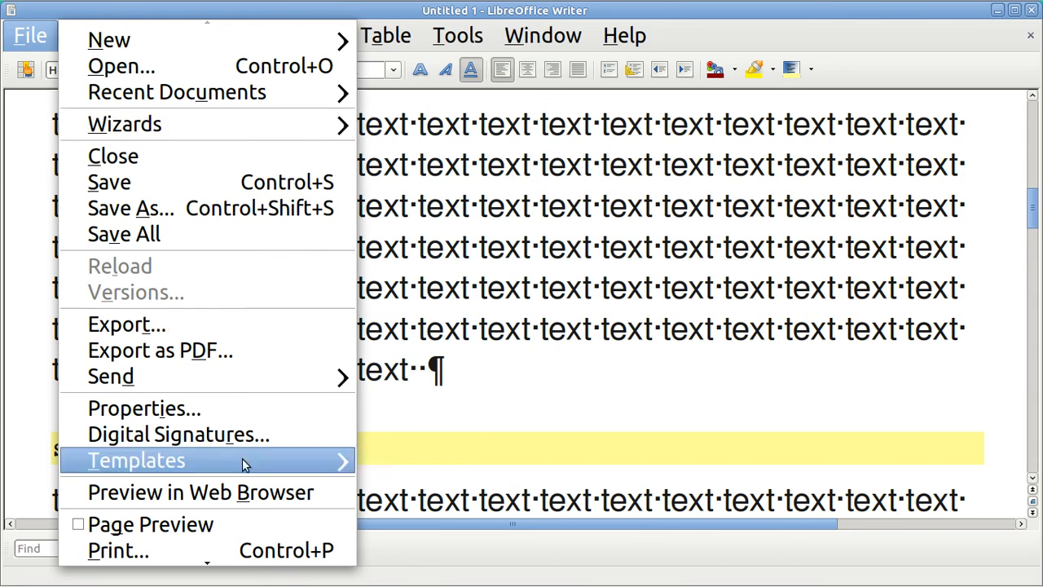
pyautogui.click(231, 526)
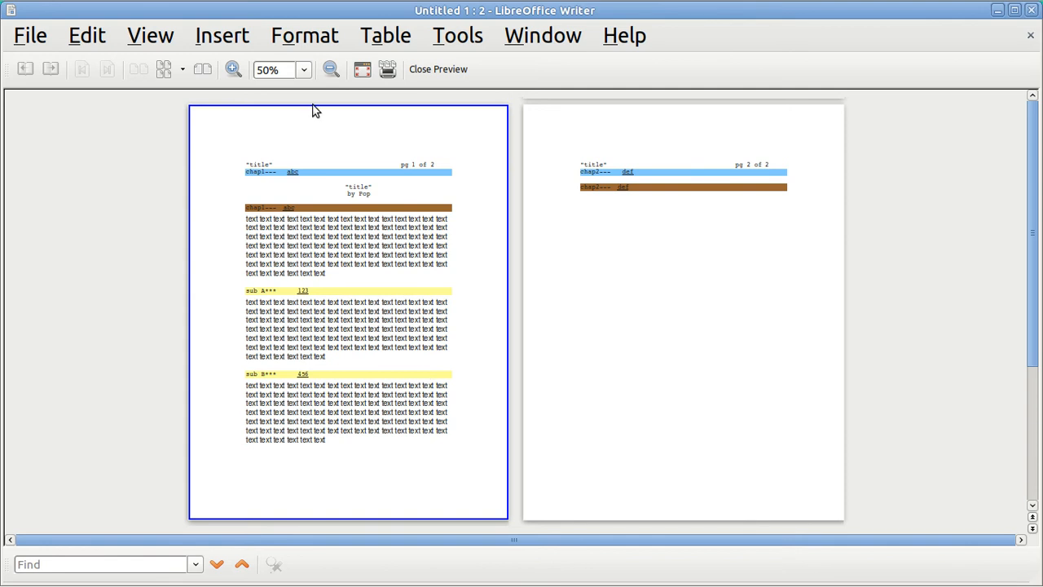
pyautogui.click(232, 71)
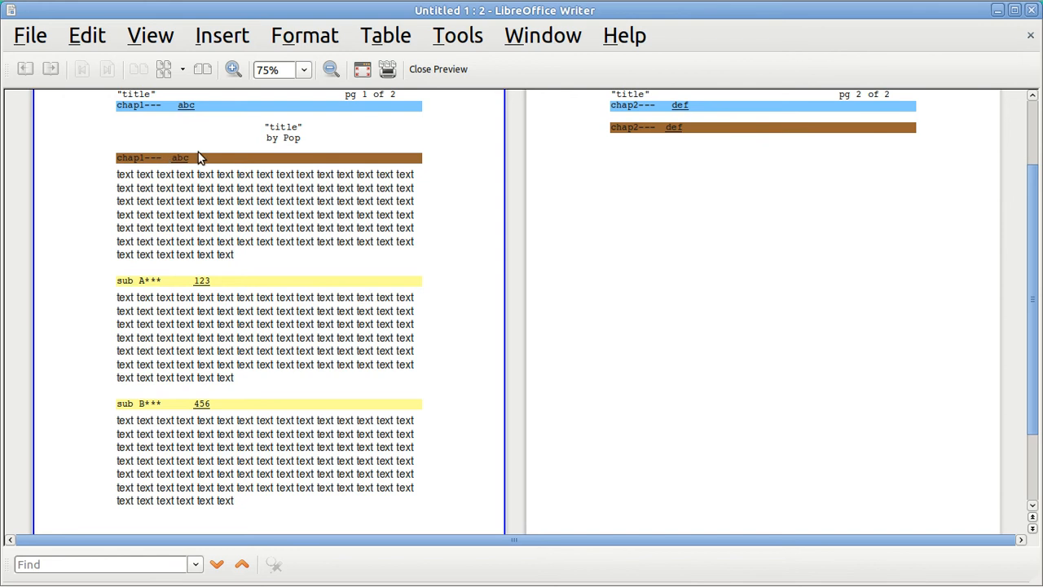
pyautogui.click(233, 70)
pyautogui.click(234, 70)
pyautogui.click(233, 70)
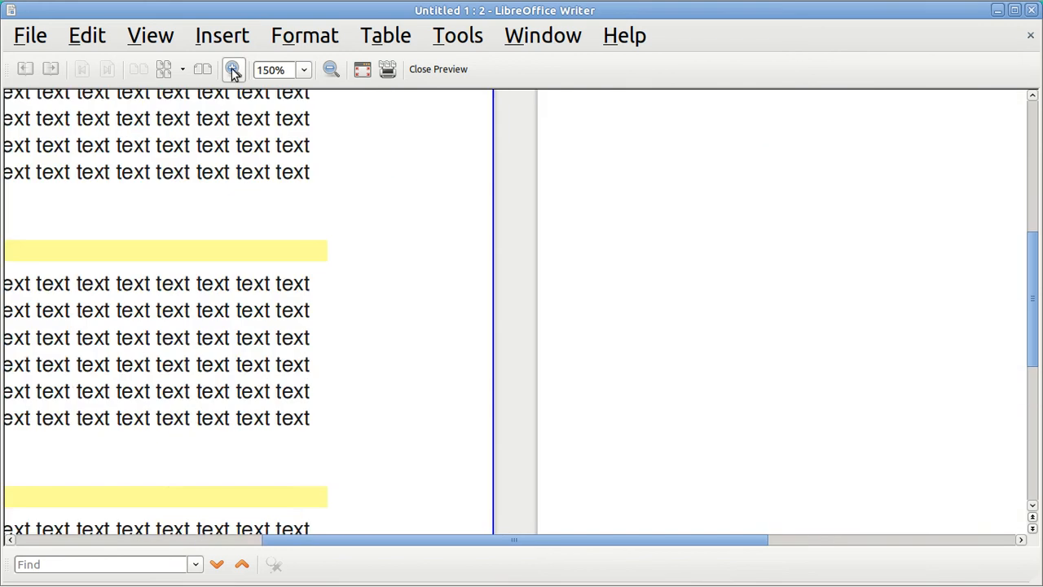
pyautogui.click(36, 541)
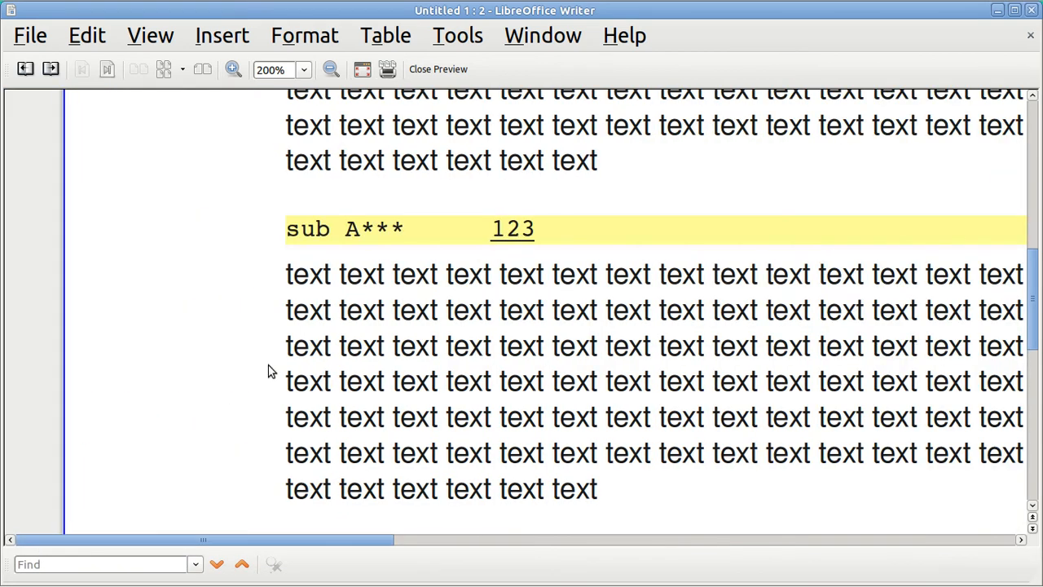
pyautogui.click(1031, 137)
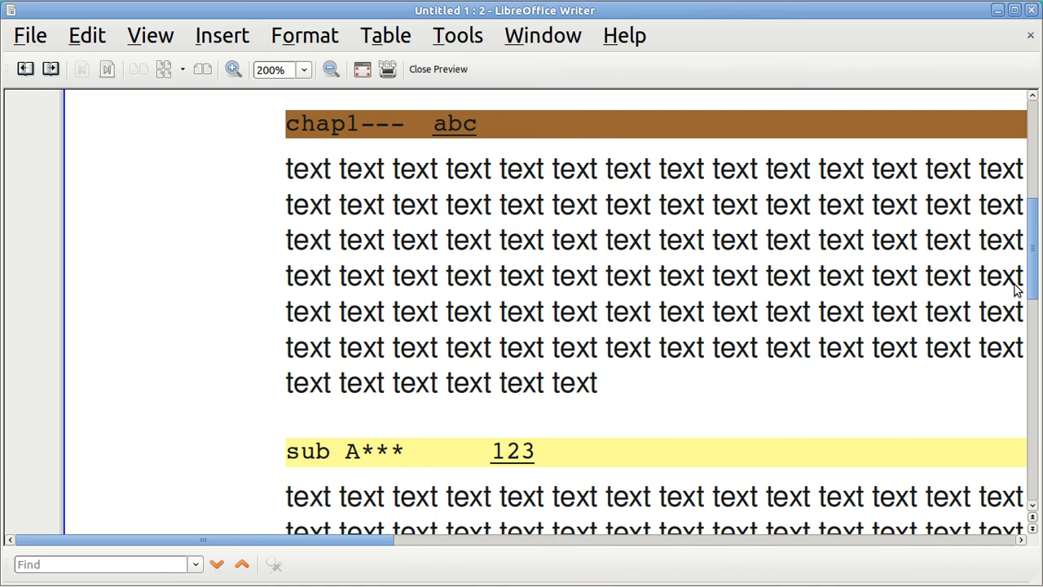
pyautogui.moveTo(1035, 291); pyautogui.dragTo(1031, 450)
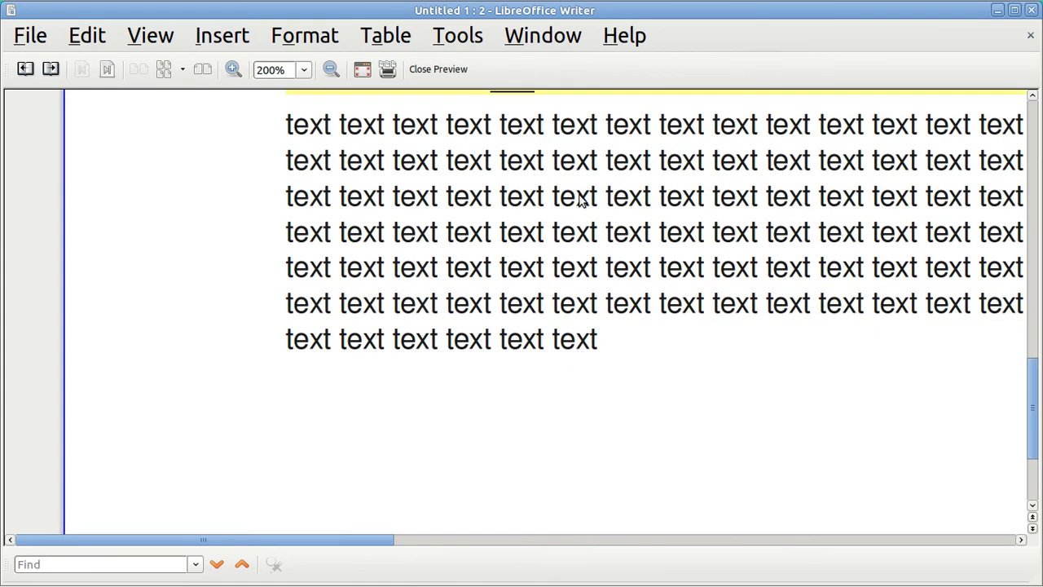
pyautogui.click(447, 69)
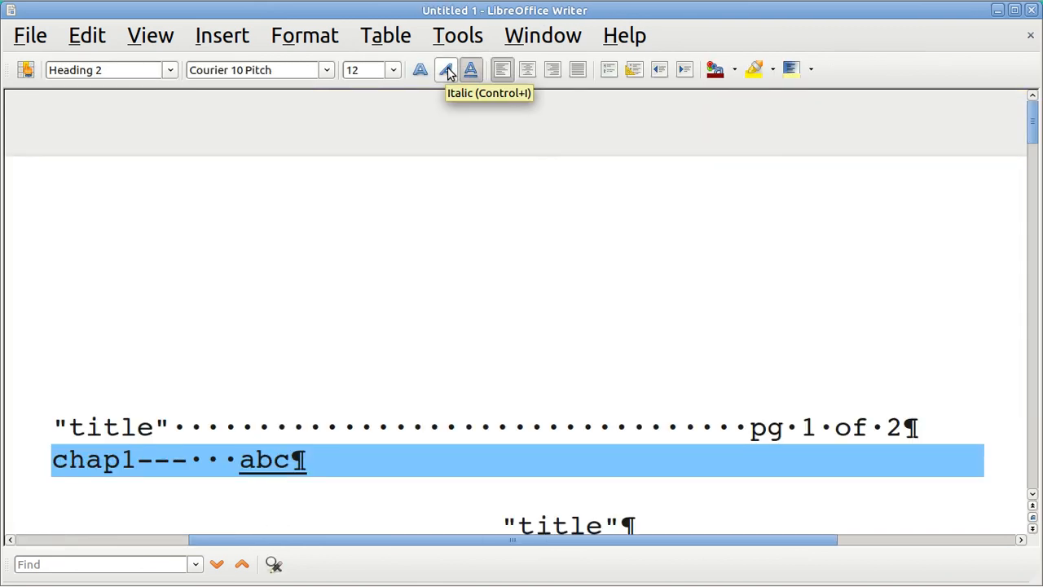
# - Start a PDF export of all pages with bookmarks included and choose the Desktop as destination folder
pyautogui.click(28, 39)
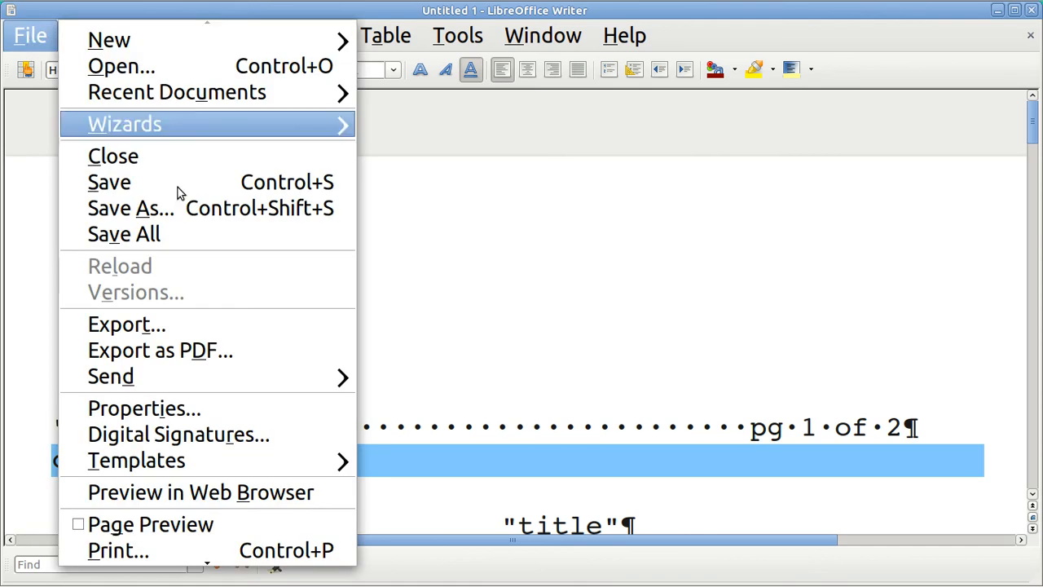
pyautogui.click(211, 349)
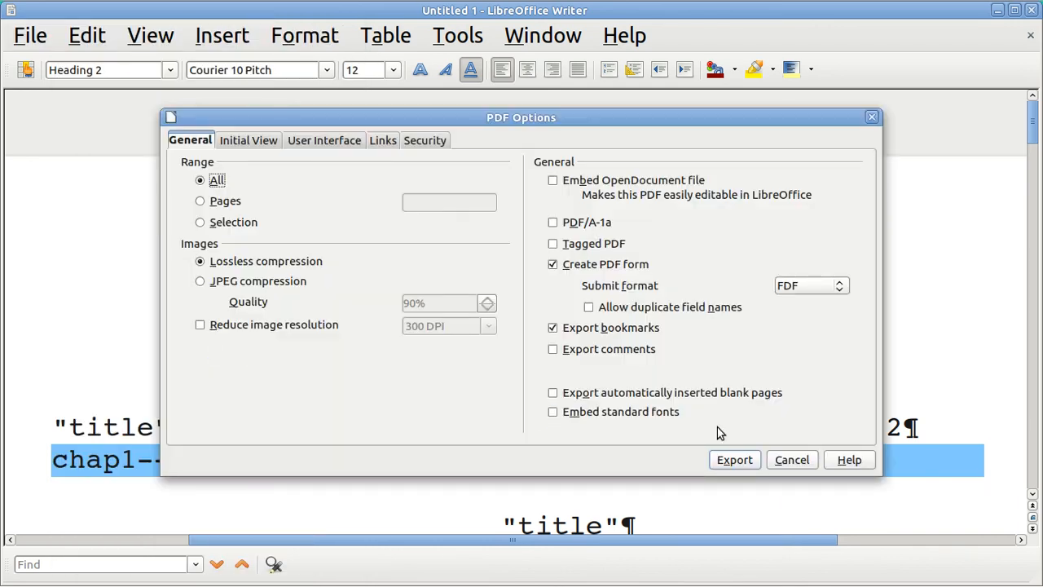
pyautogui.click(735, 460)
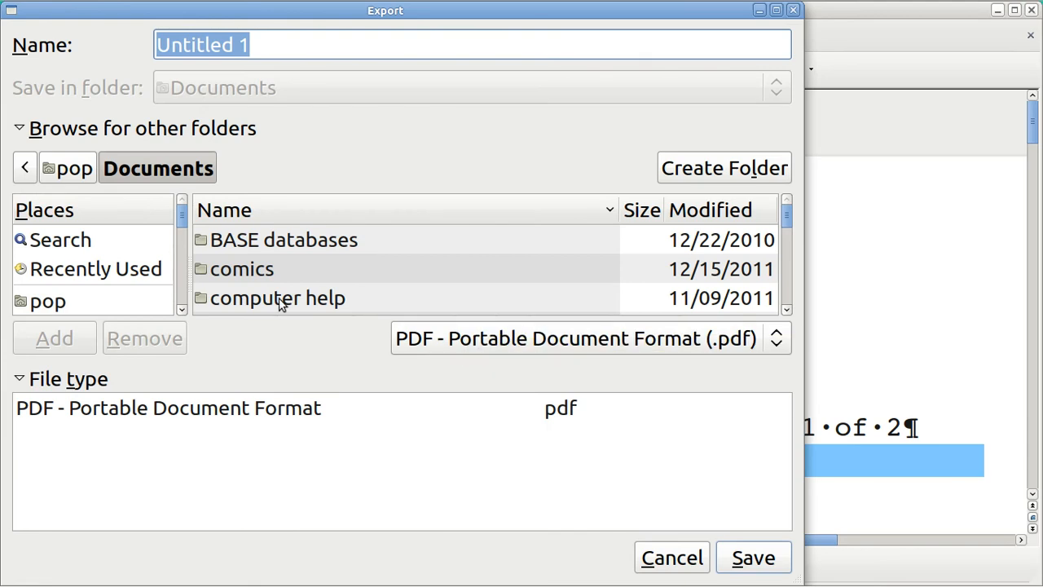
pyautogui.click(181, 311)
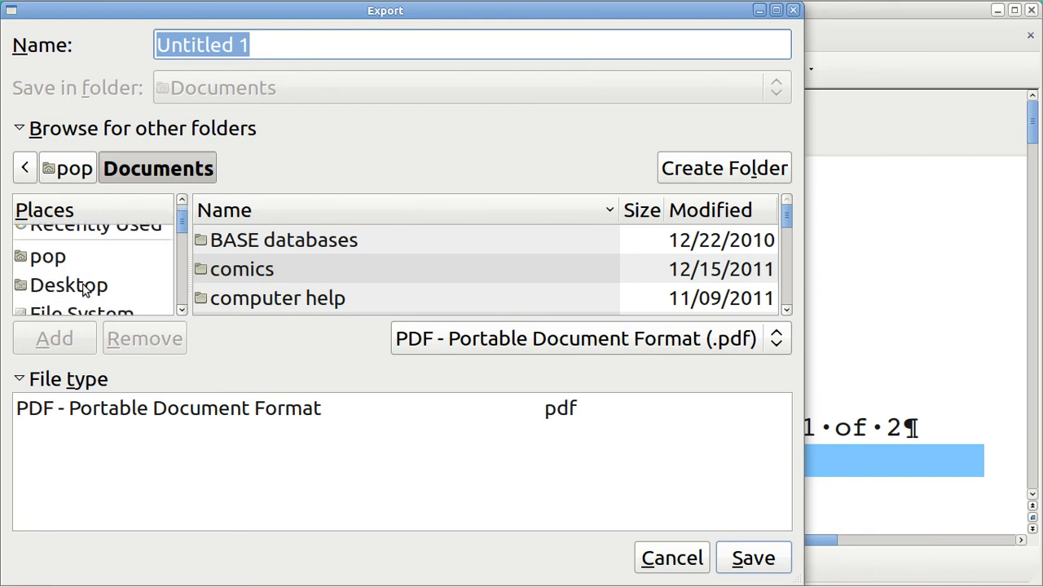
pyautogui.click(82, 286)
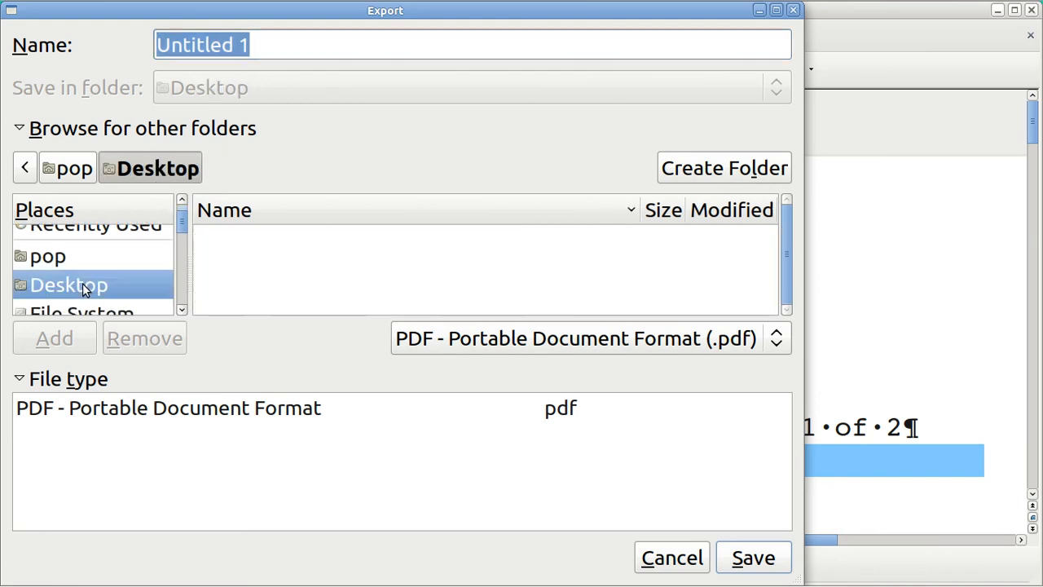
# - Name the exported PDF file pdf1 and save it
pyautogui.click(256, 39)
pyautogui.press('BackSpace')
pyautogui.press('BackSpace')
pyautogui.press('BackSpace')
pyautogui.press('BackSpace')
pyautogui.press('BackSpace')
pyautogui.press('BackSpace')
pyautogui.press('BackSpace')
pyautogui.press('BackSpace')
pyautogui.press('BackSpace')
pyautogui.press('BackSpace')
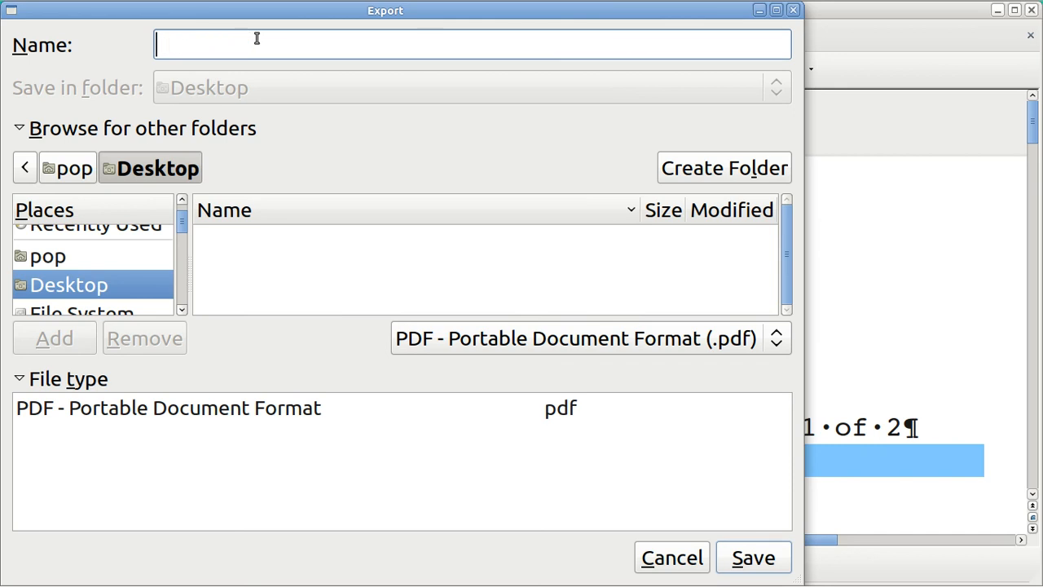
pyautogui.write('pdf1')
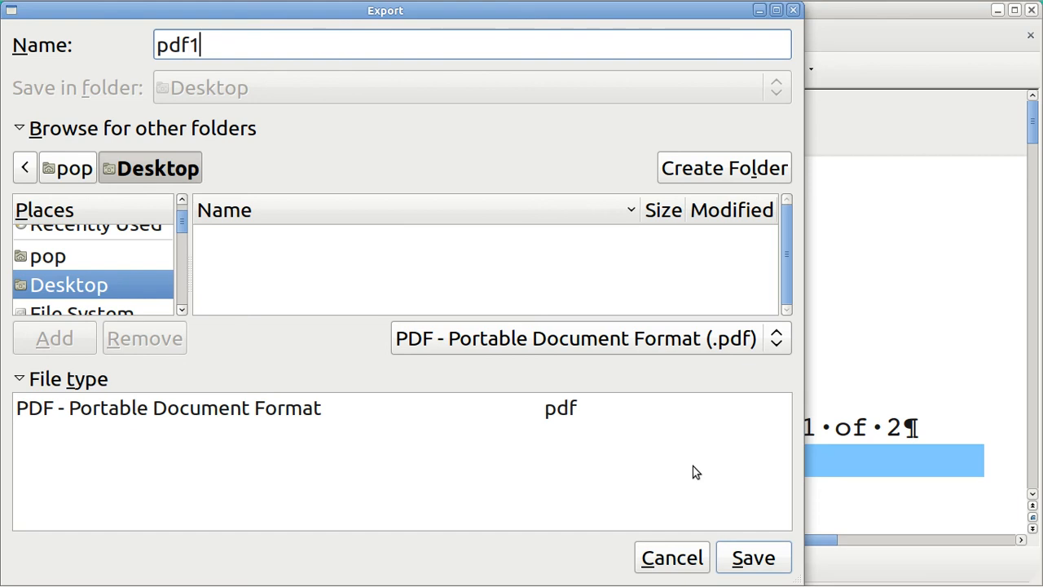
pyautogui.click(745, 559)
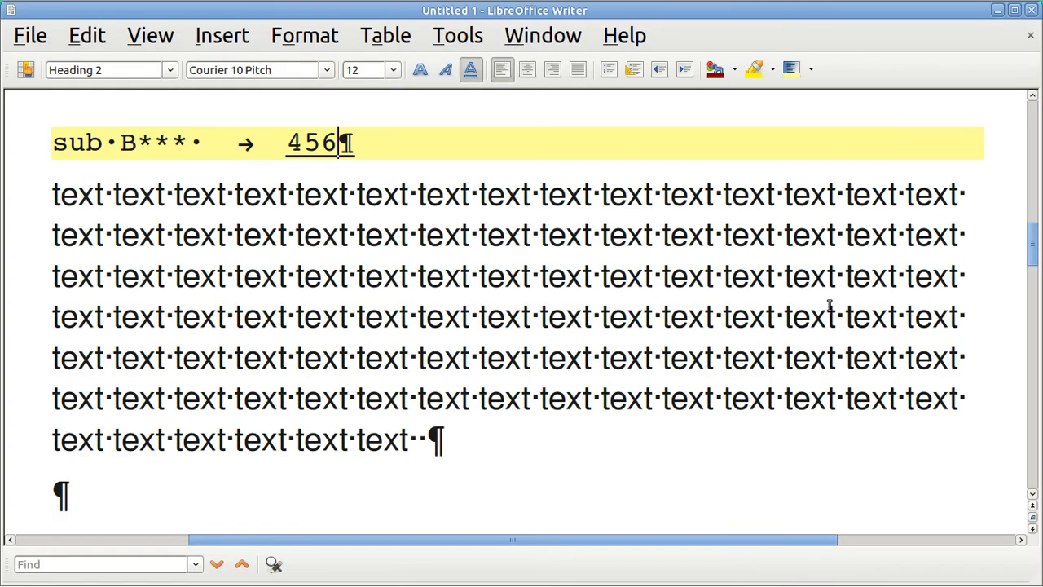
# - Open pdf1.pdf from the desktop in the document viewer, widen its index and follow the entries for 123, 456 and def
pyautogui.click(999, 13)
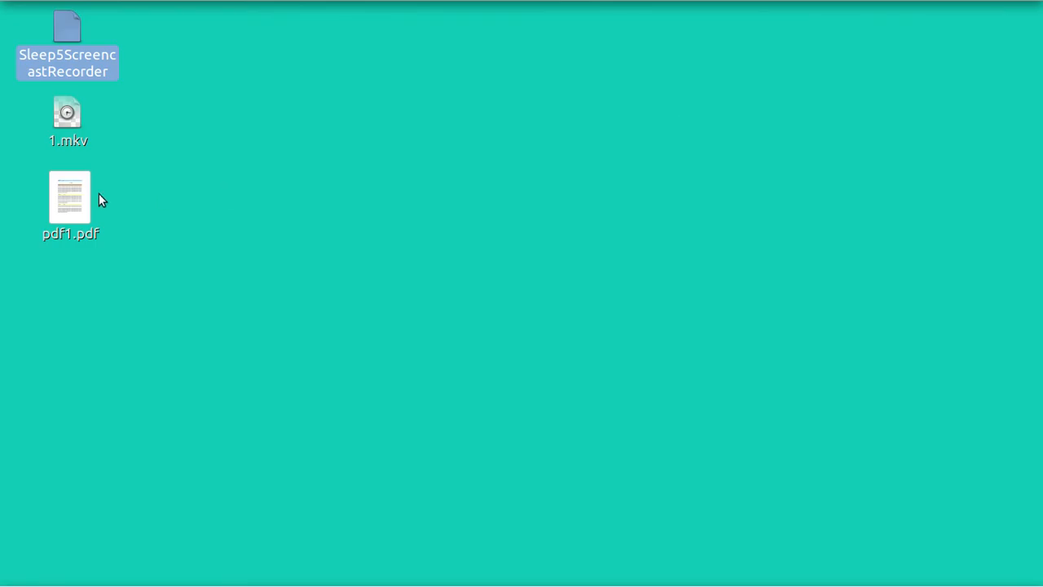
pyautogui.doubleClick(67, 198)
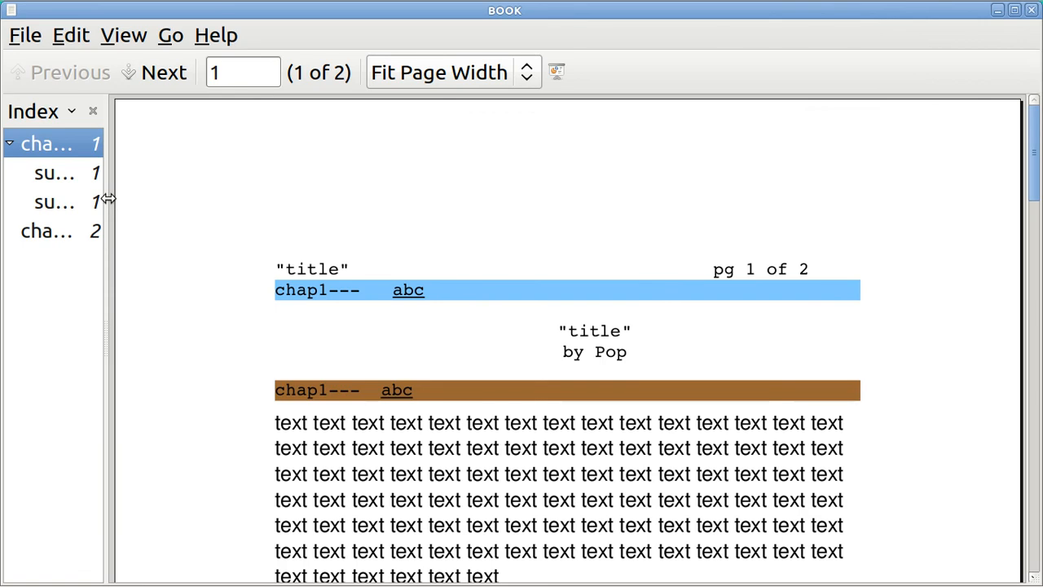
pyautogui.moveTo(109, 198); pyautogui.dragTo(319, 207)
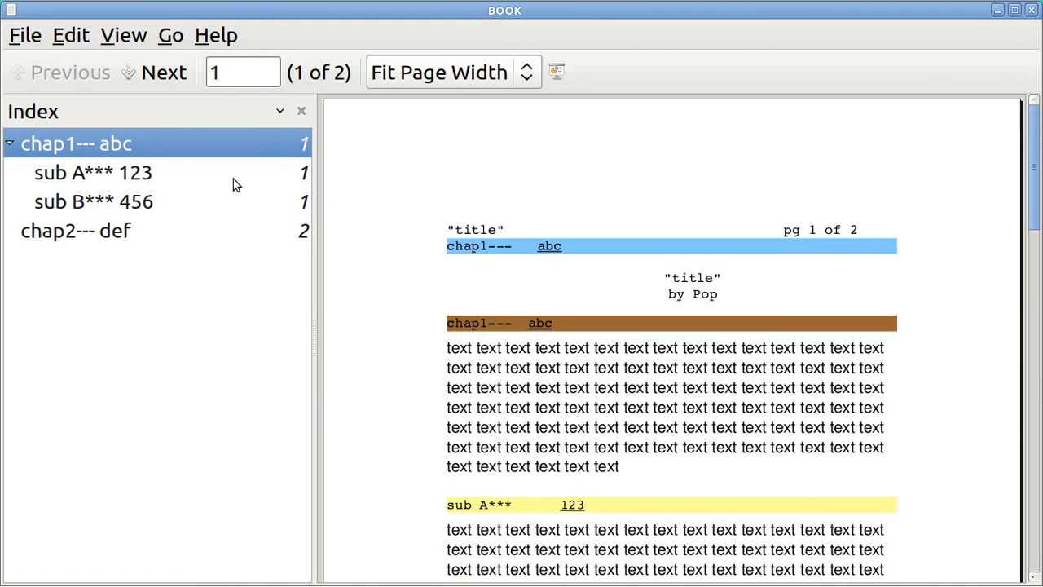
pyautogui.click(63, 177)
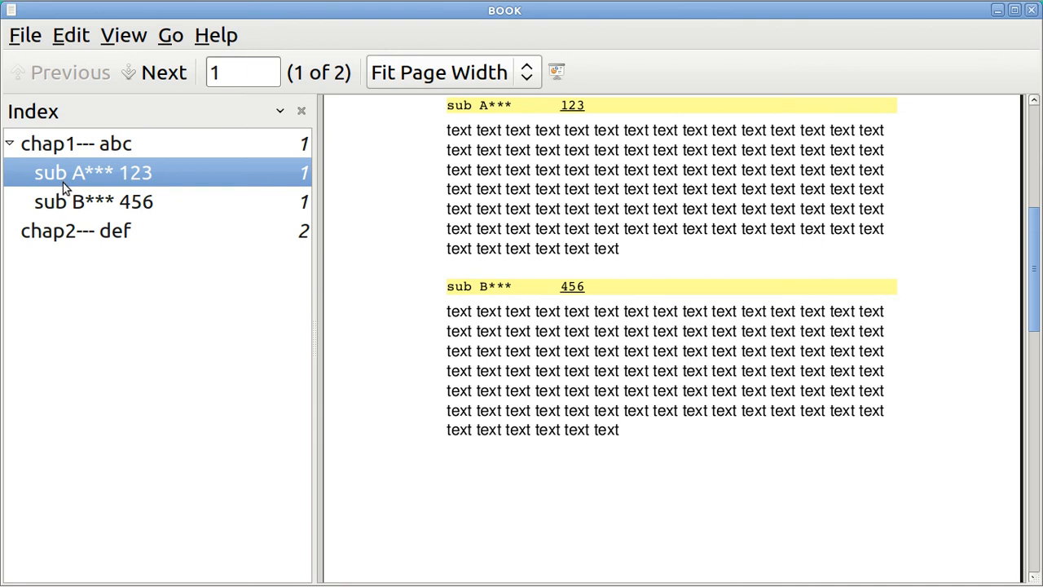
pyautogui.click(70, 204)
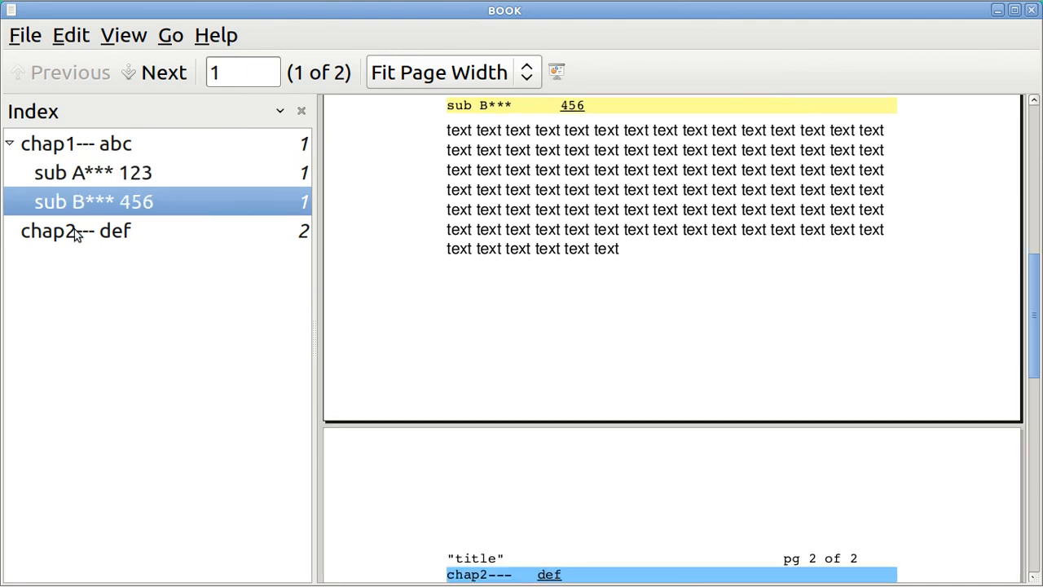
pyautogui.click(74, 232)
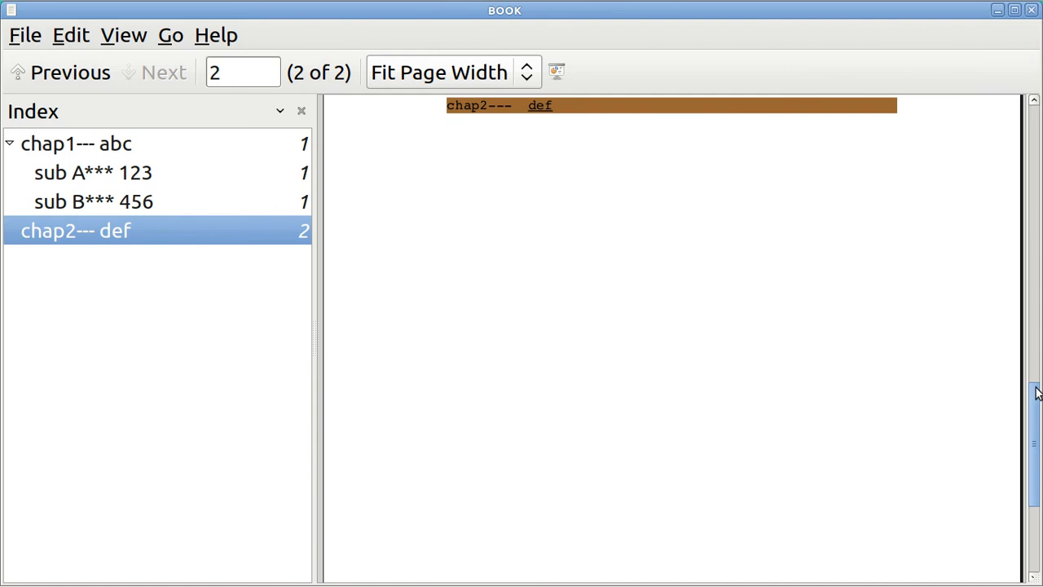
# - Return to the first page of the exported PDF, close the viewer and switch back to the Writer document
pyautogui.moveTo(1036, 386); pyautogui.dragTo(1031, 154)
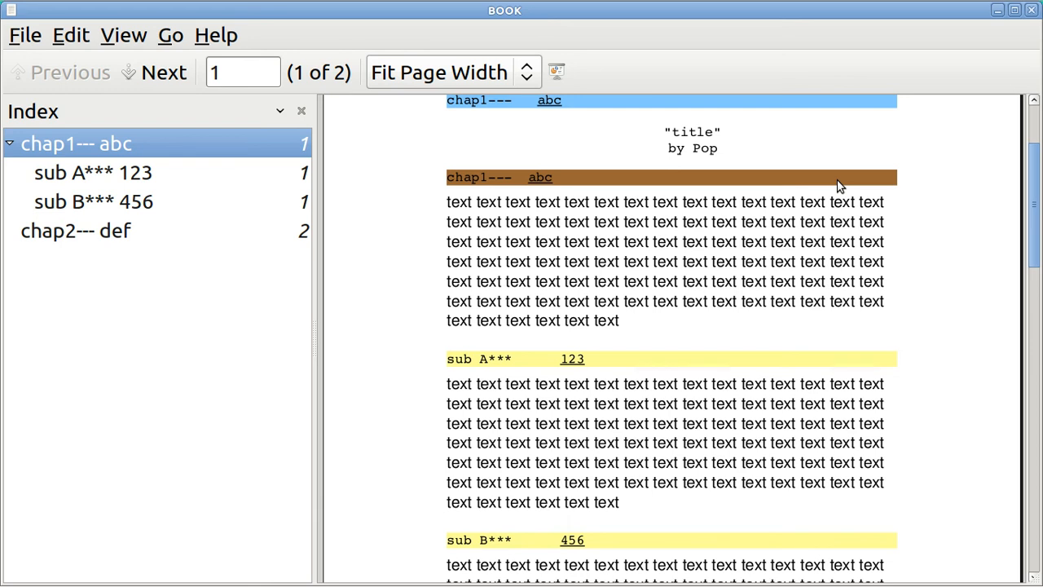
pyautogui.click(1032, 14)
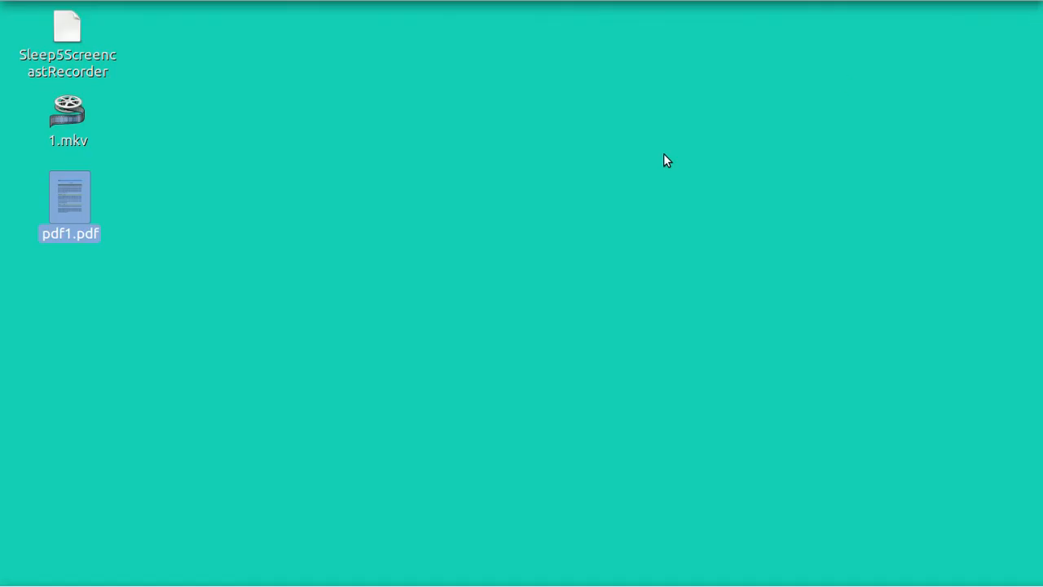
pyautogui.moveTo(264, 583)
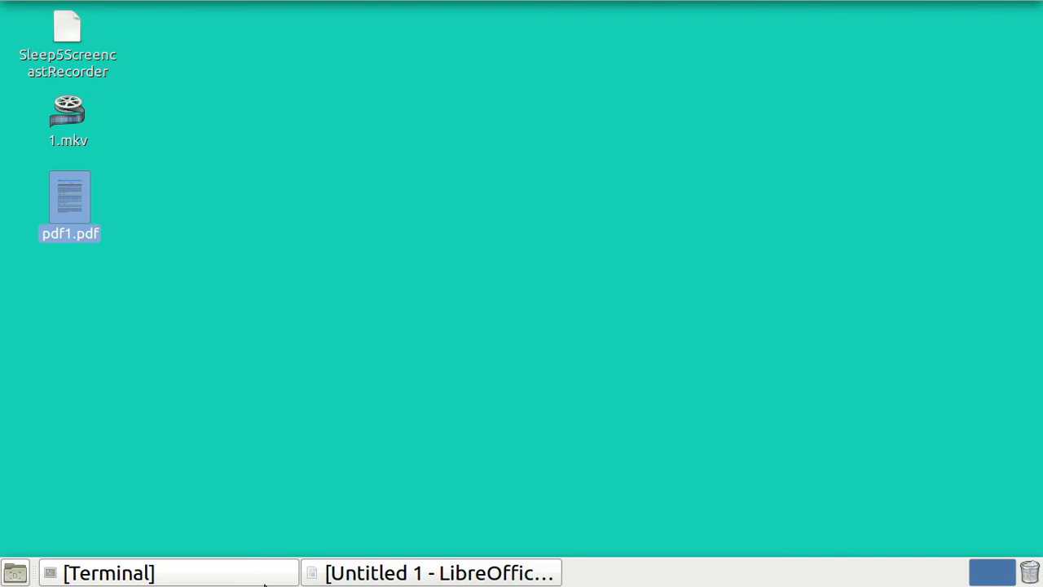
pyautogui.click(379, 573)
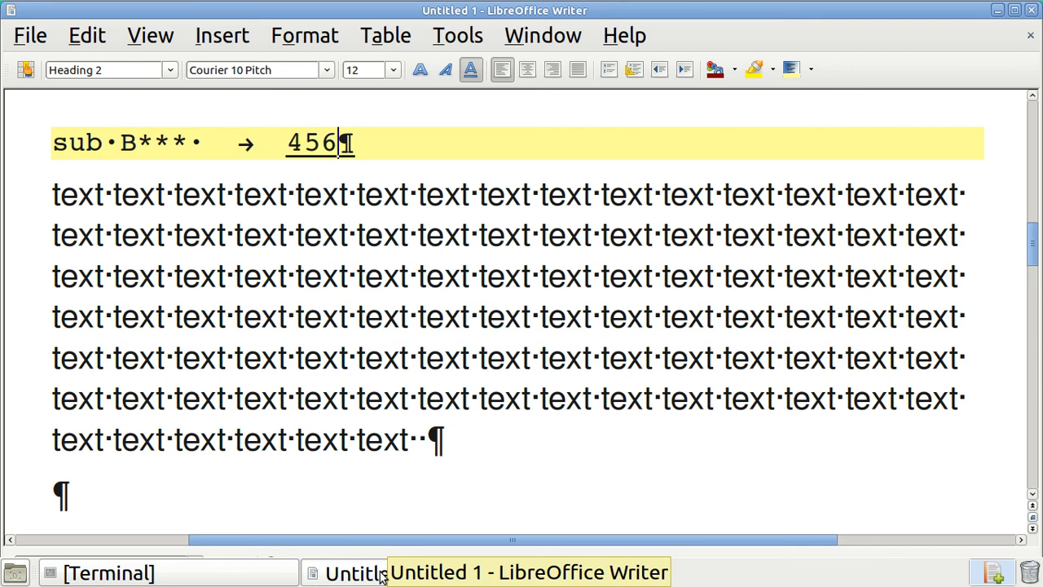
# - Narrow the Writer window to about three quarters of the screen width
pyautogui.hotkey('ctrl', 'f')
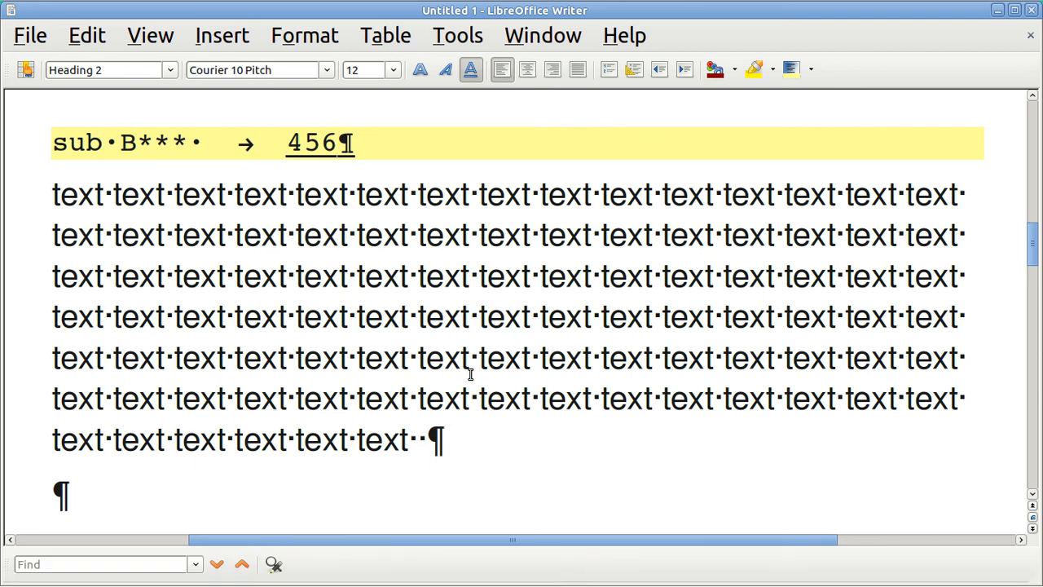
pyautogui.press('ctrl+super+Left')
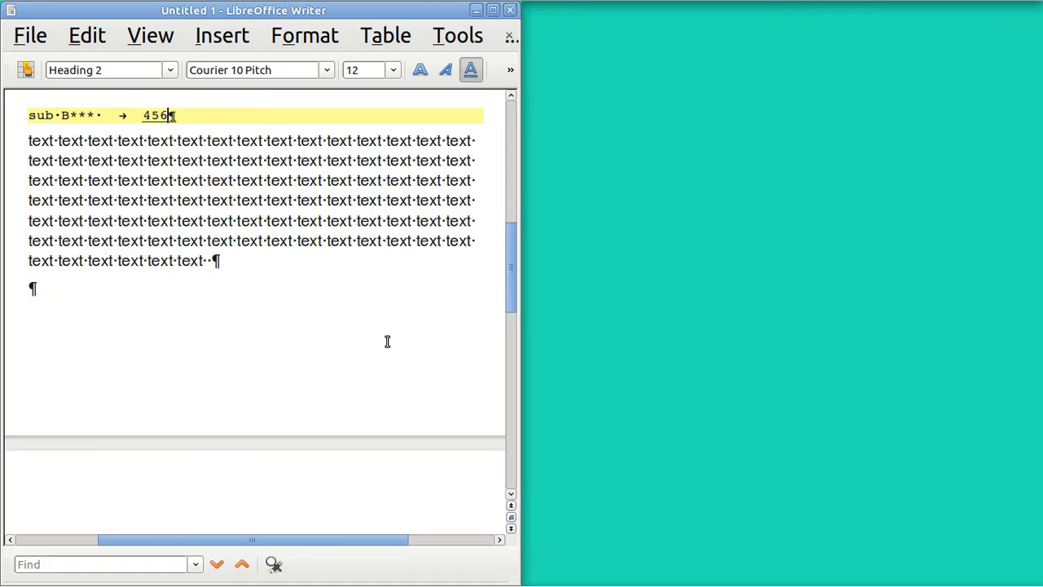
pyautogui.press('ctrl+super+Left')
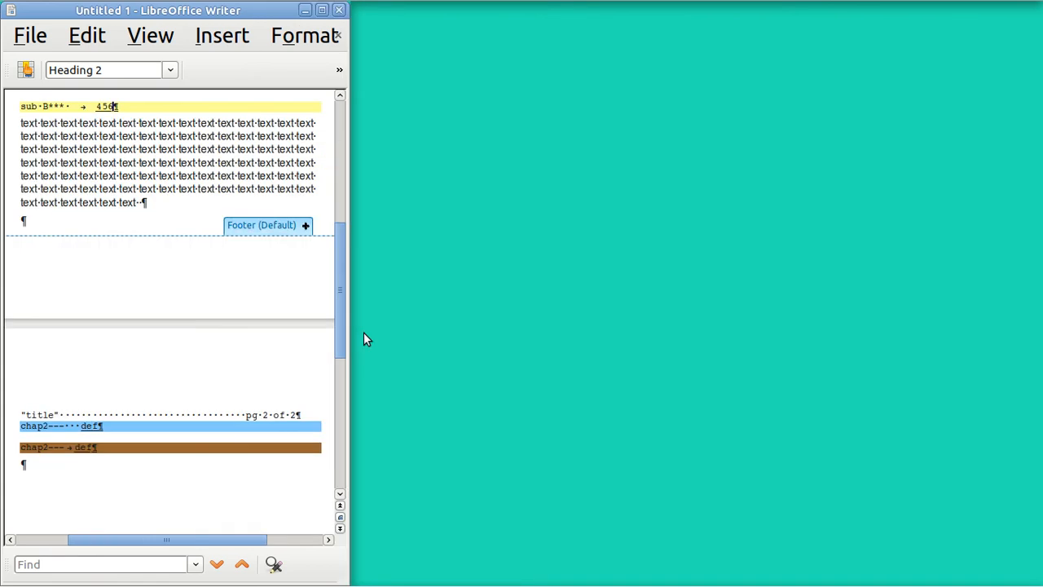
pyautogui.press('ctrl+super+Left')
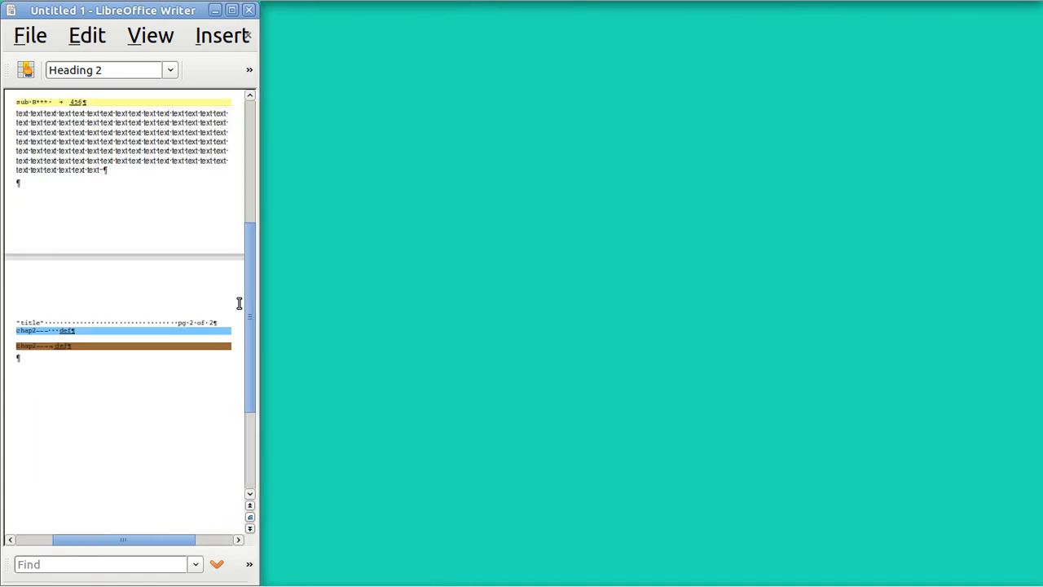
pyautogui.press('ctrl+super+Left')
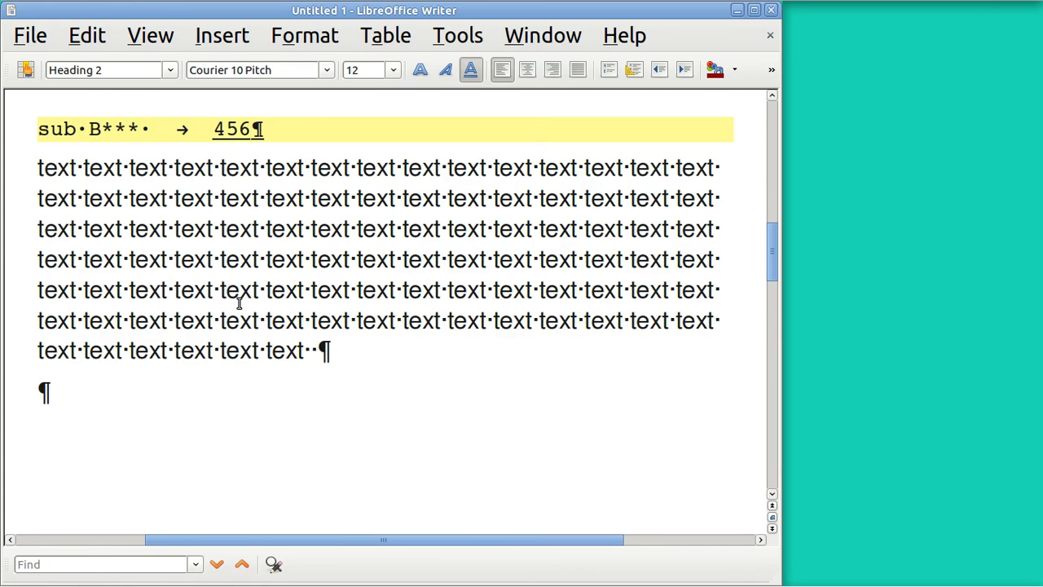
# - Jump to the chap1 abc heading with the Navigator, then close the Navigator and maximize the document window
pyautogui.press('F5')
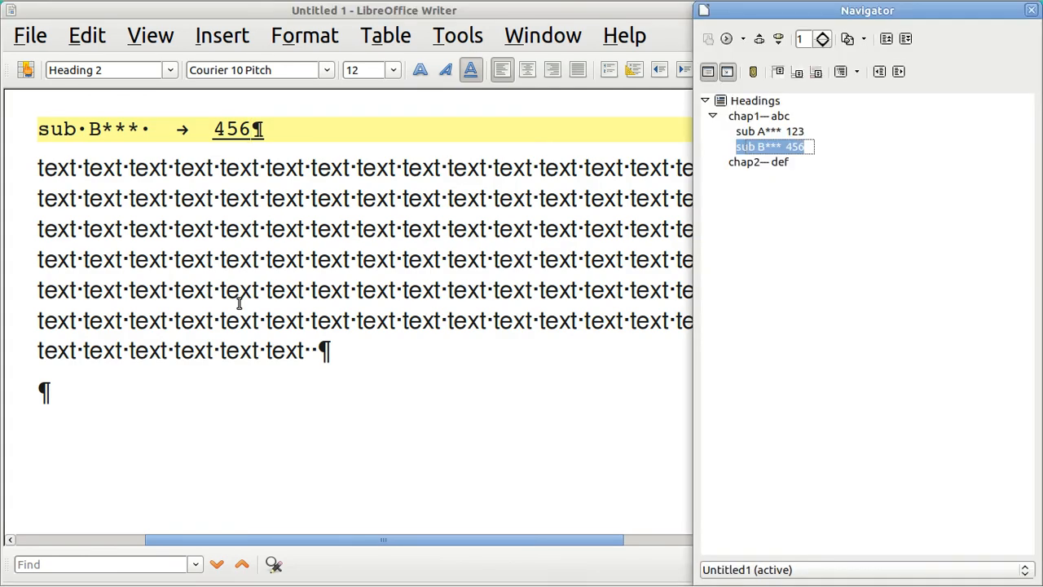
pyautogui.click(751, 116)
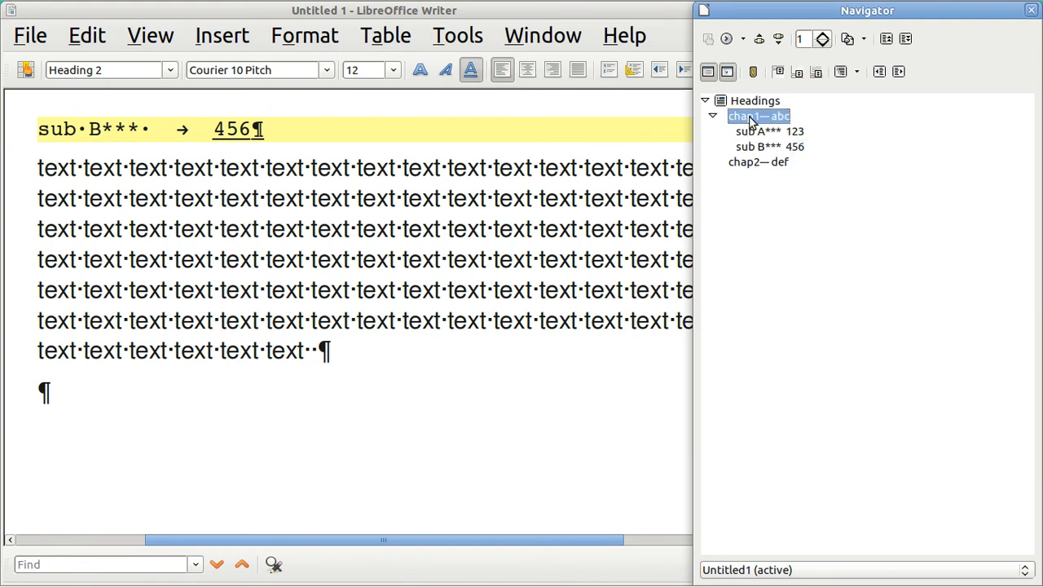
pyautogui.doubleClick(751, 117)
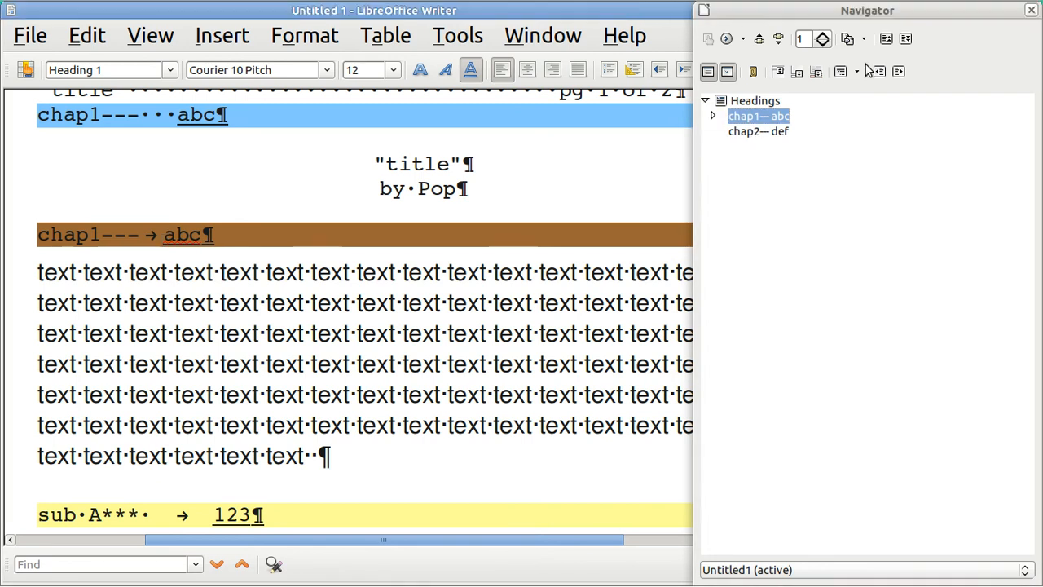
pyautogui.click(1031, 11)
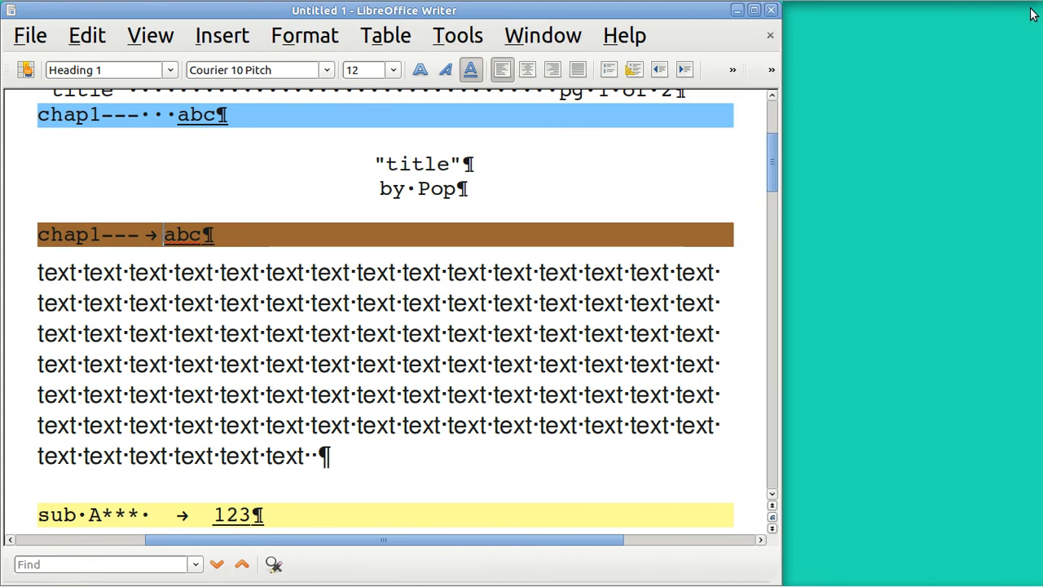
pyautogui.hotkey('alt', 'F10')
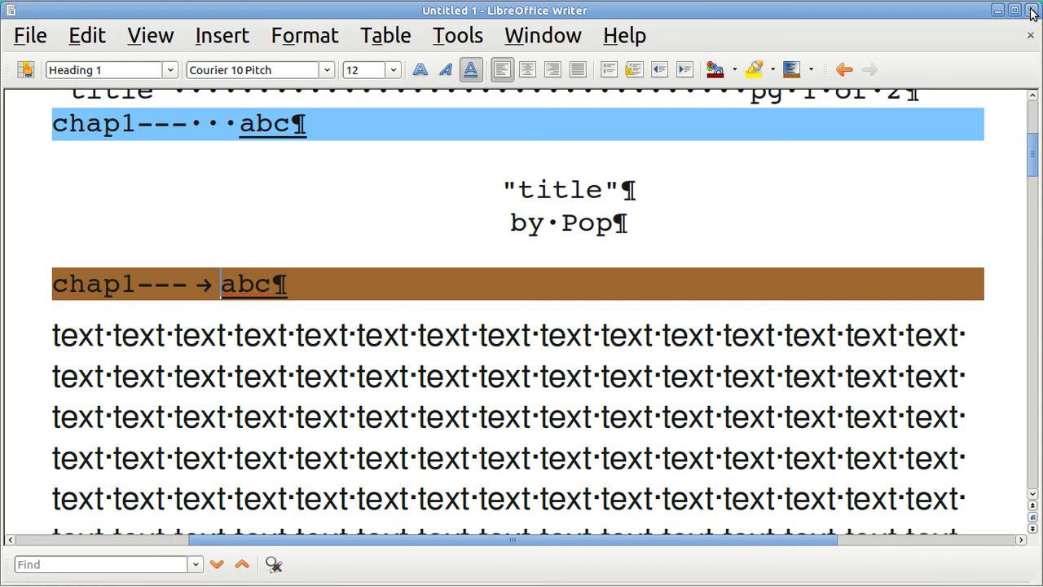
pyautogui.click(30, 37)
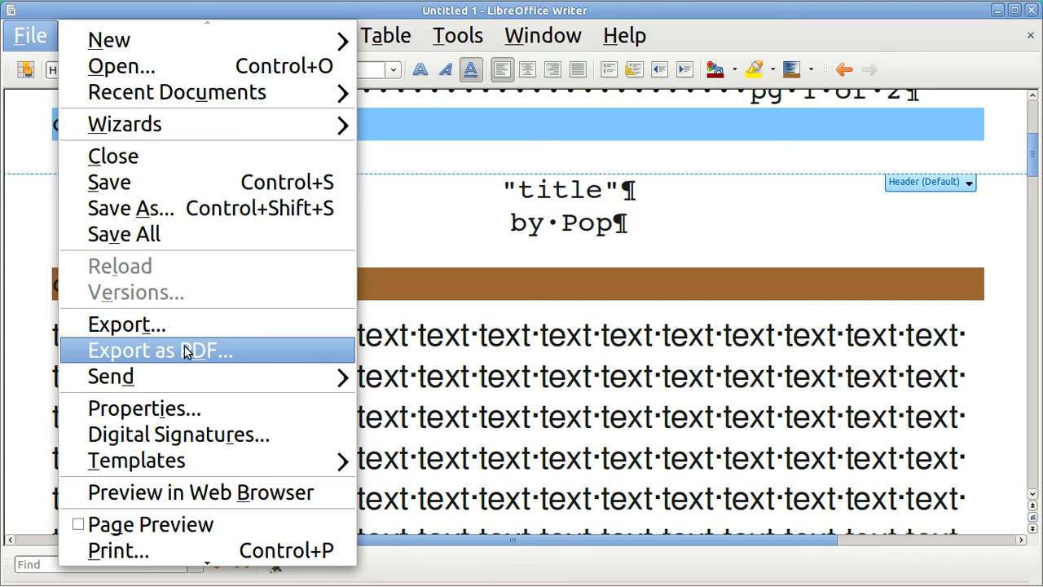
pyautogui.click(441, 193)
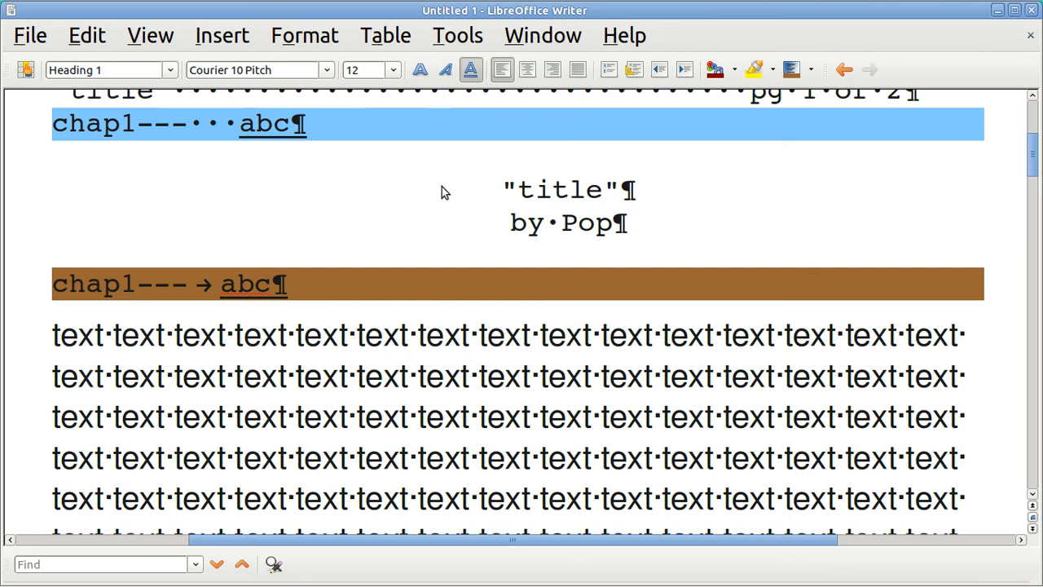
# - Show the writer2epub toolbar and try to open its book metadata editor
pyautogui.click(304, 37)
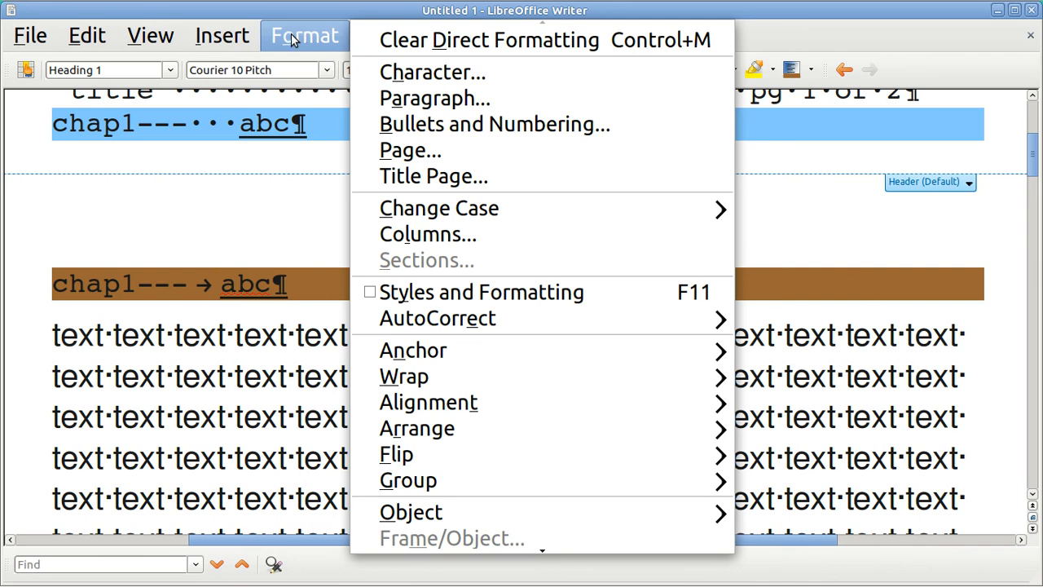
pyautogui.moveTo(157, 42)
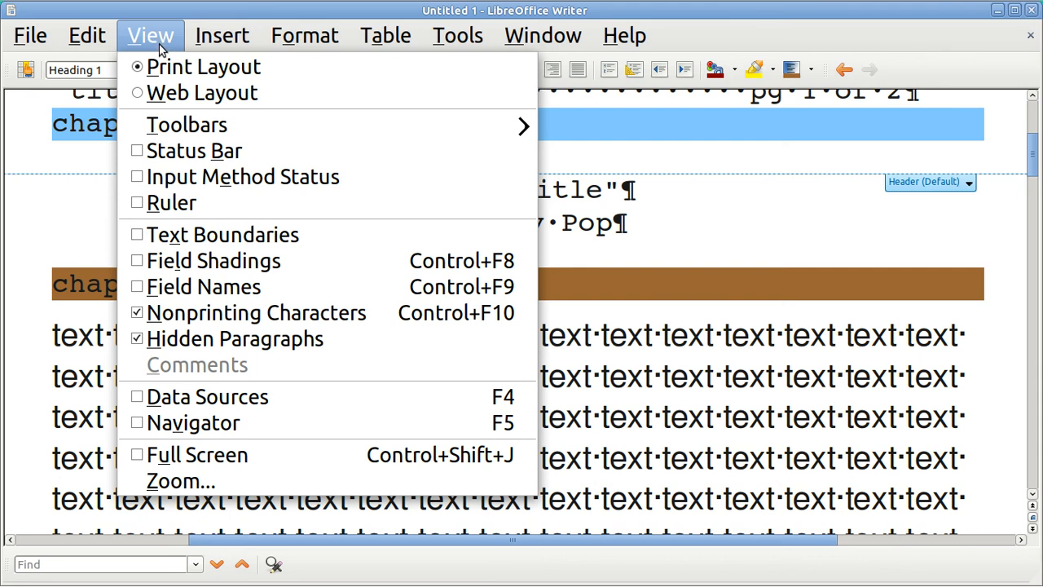
pyautogui.moveTo(213, 131)
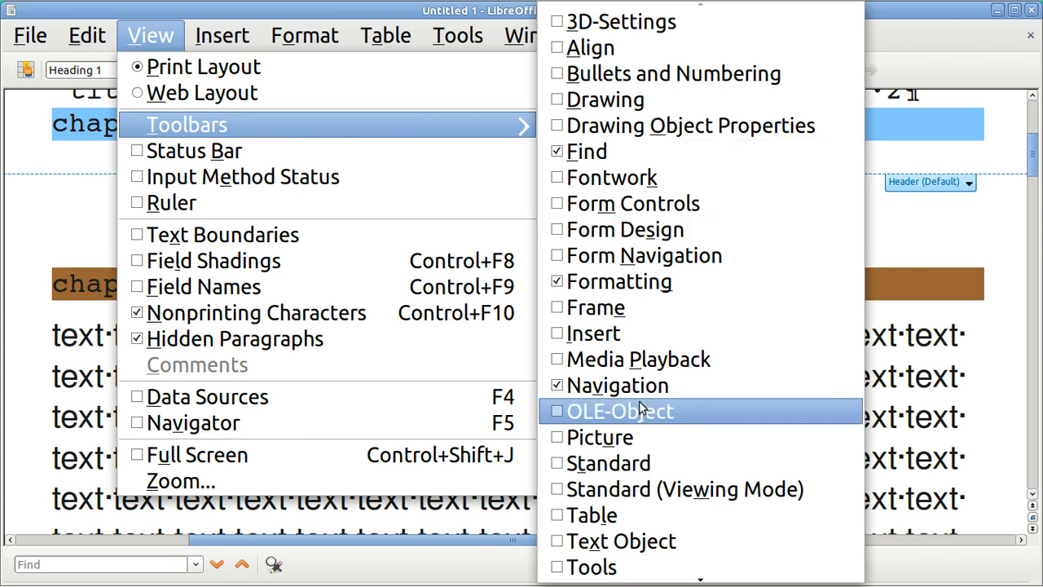
pyautogui.moveTo(670, 582)
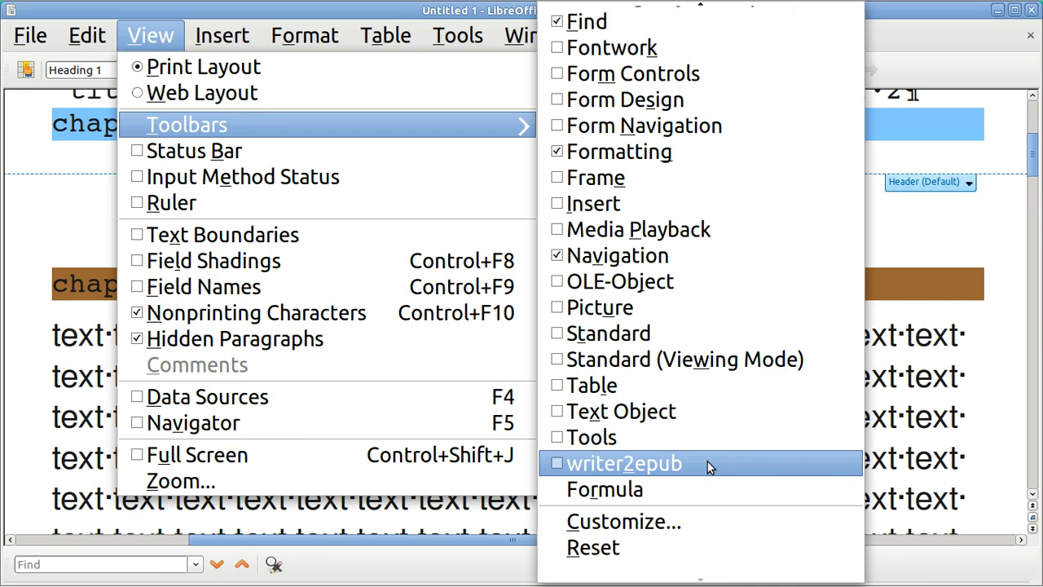
pyautogui.click(557, 464)
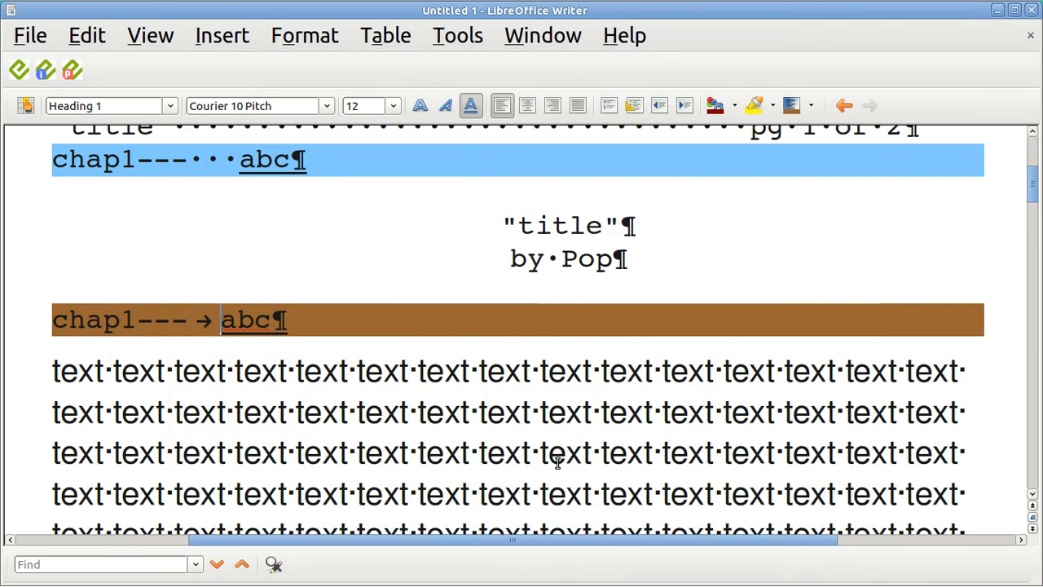
pyautogui.click(44, 72)
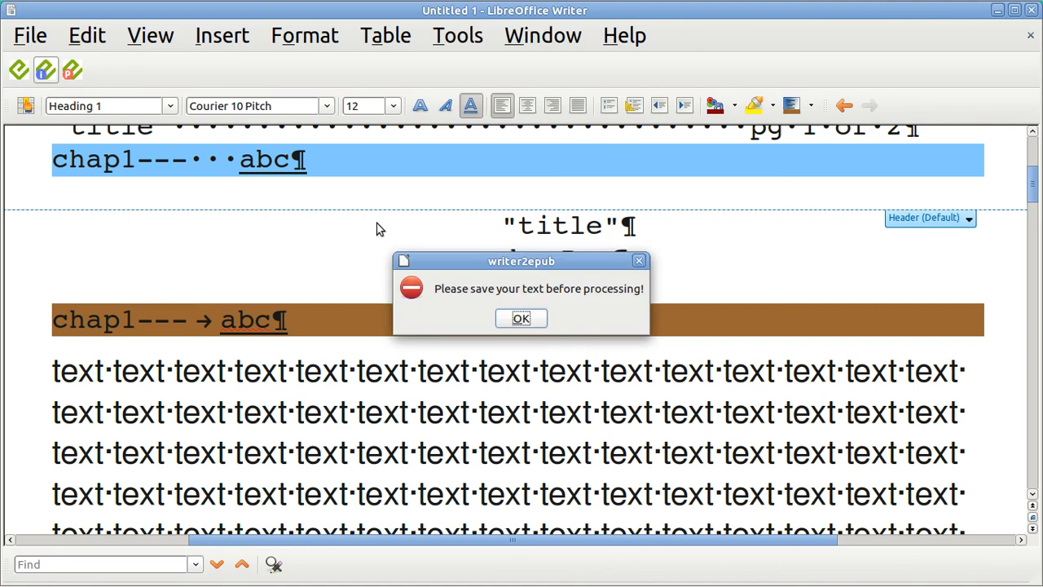
pyautogui.click(520, 320)
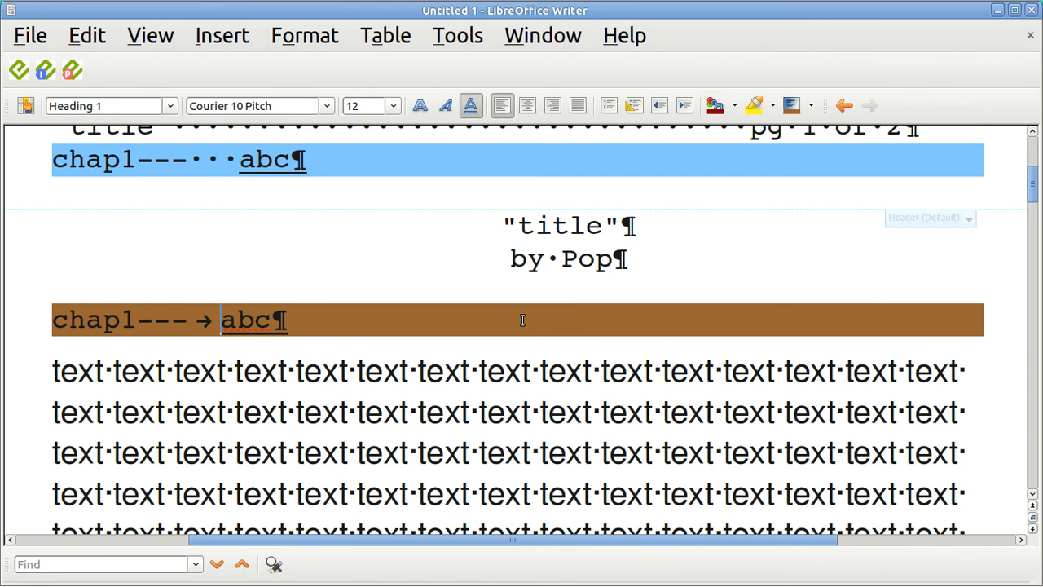
# - Save the document to the Desktop under the name test
pyautogui.click(31, 37)
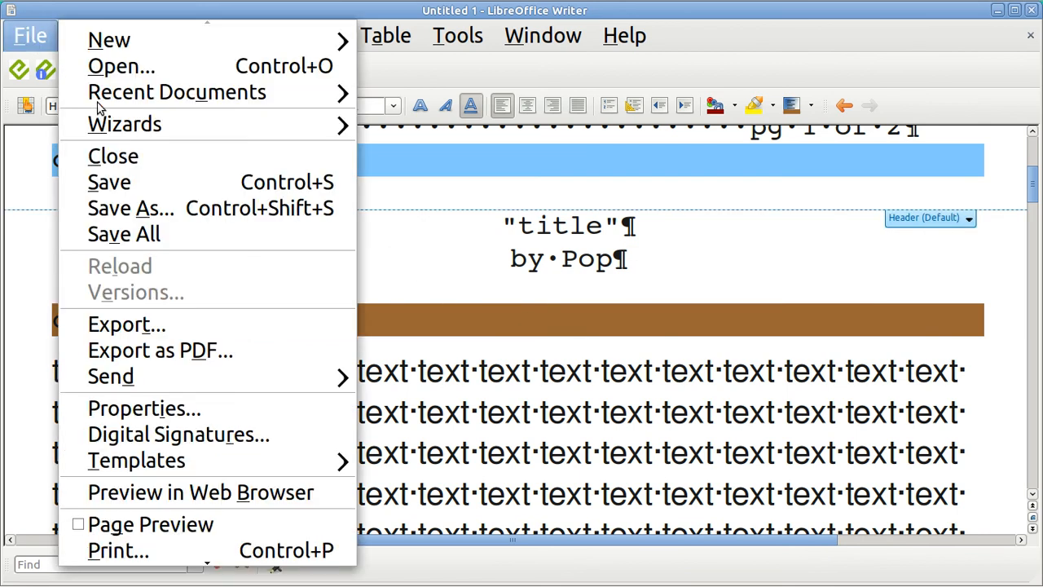
pyautogui.click(138, 184)
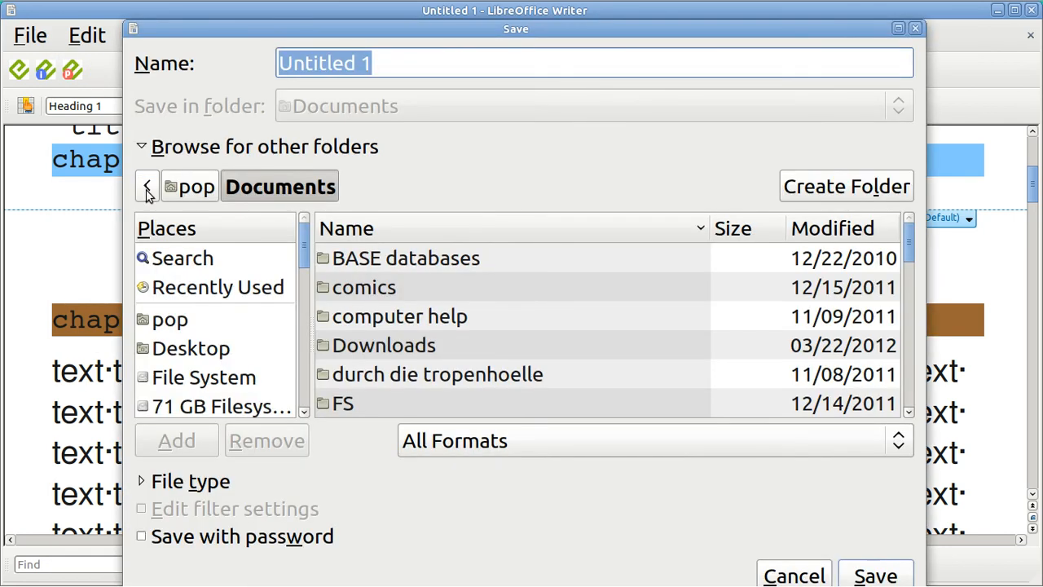
pyautogui.click(202, 352)
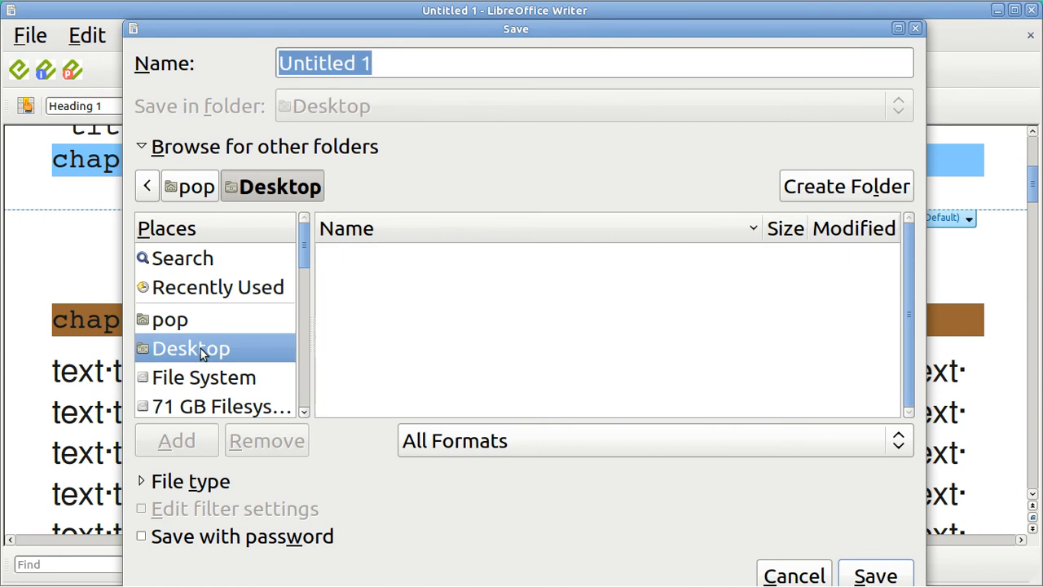
pyautogui.click(382, 65)
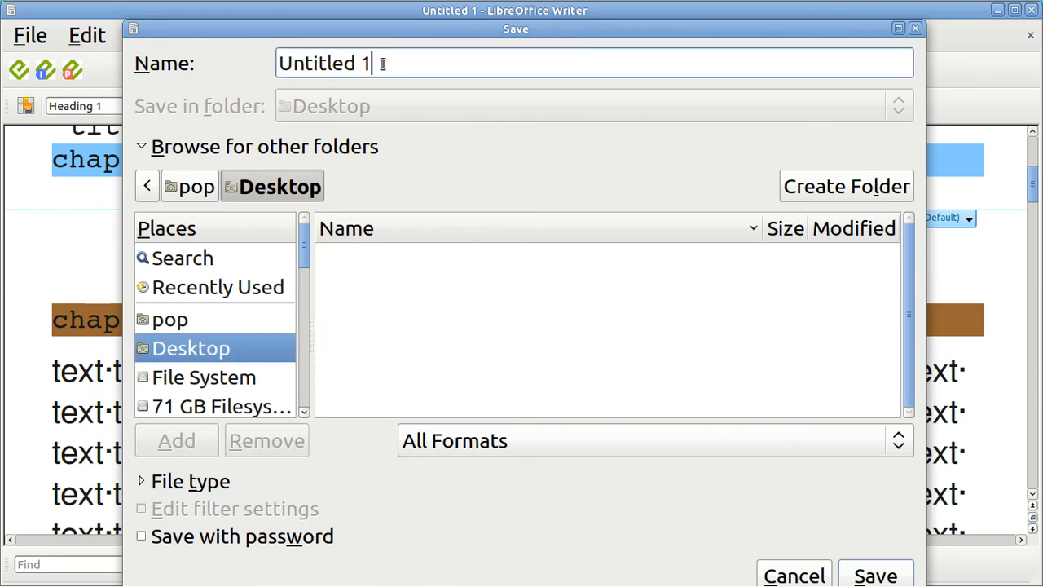
pyautogui.press('BackSpace')
pyautogui.press('BackSpace')
pyautogui.press('BackSpace')
pyautogui.press('BackSpace')
pyautogui.press('BackSpace')
pyautogui.press('BackSpace')
pyautogui.press('BackSpace')
pyautogui.press('BackSpace')
pyautogui.press('BackSpace')
pyautogui.press('BackSpace')
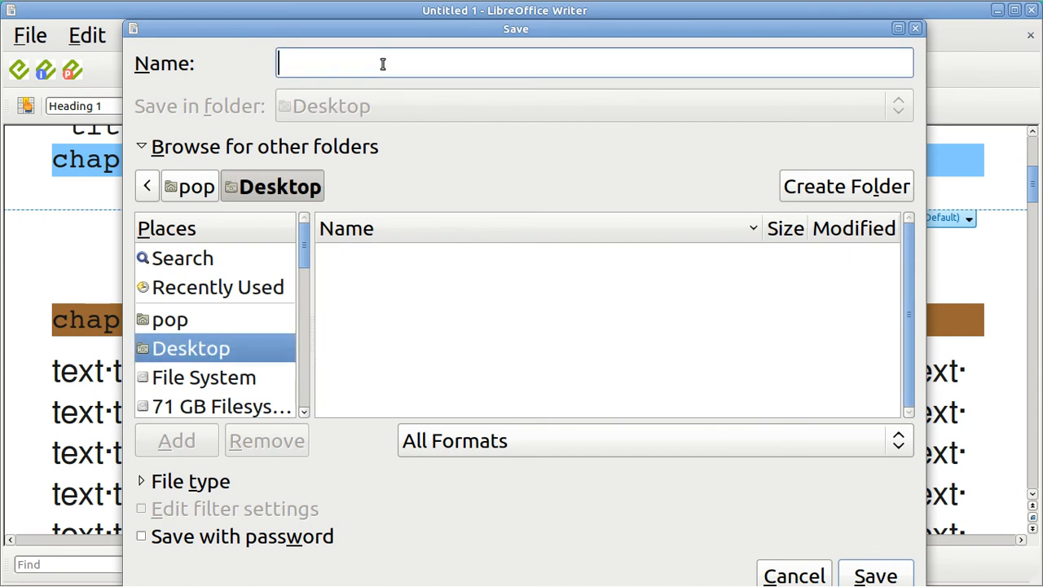
pyautogui.write('test')
pyautogui.click(875, 576)
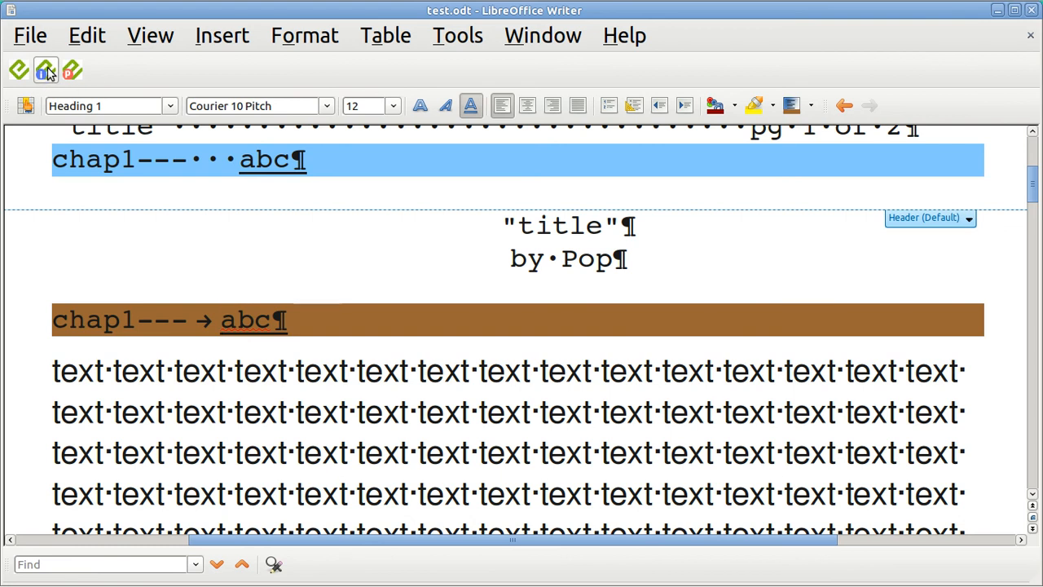
# - In the writer2epub metadata, set the book title to test, replace the author with the author's name, and accept
pyautogui.click(47, 73)
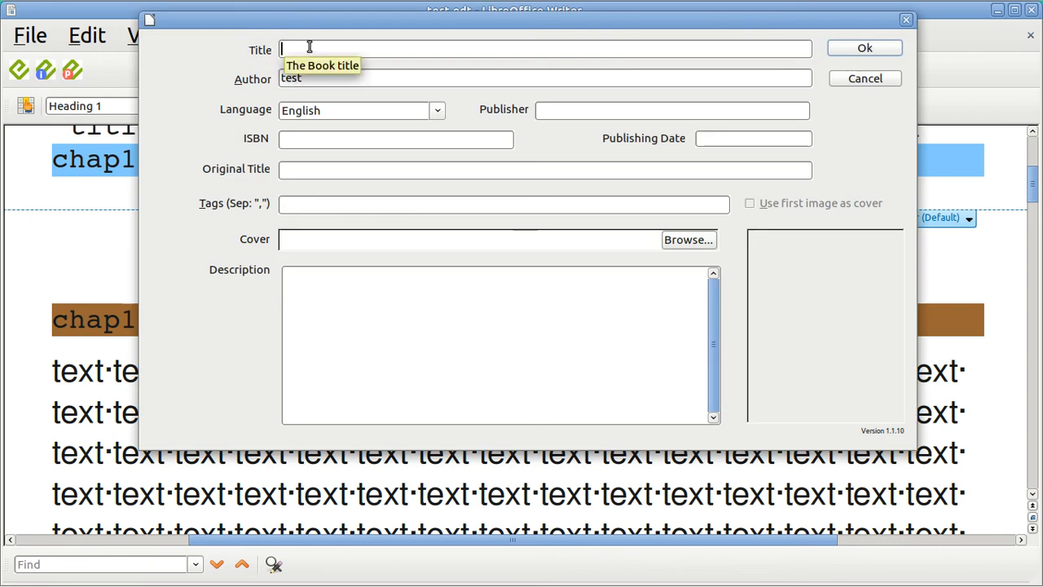
pyautogui.click(310, 48)
pyautogui.write('test')
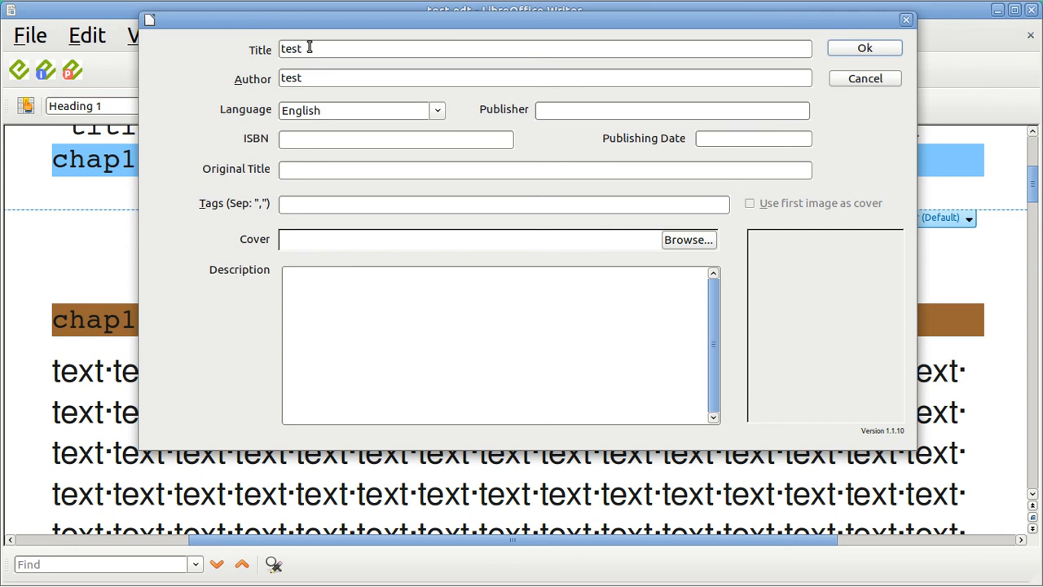
pyautogui.click(311, 75)
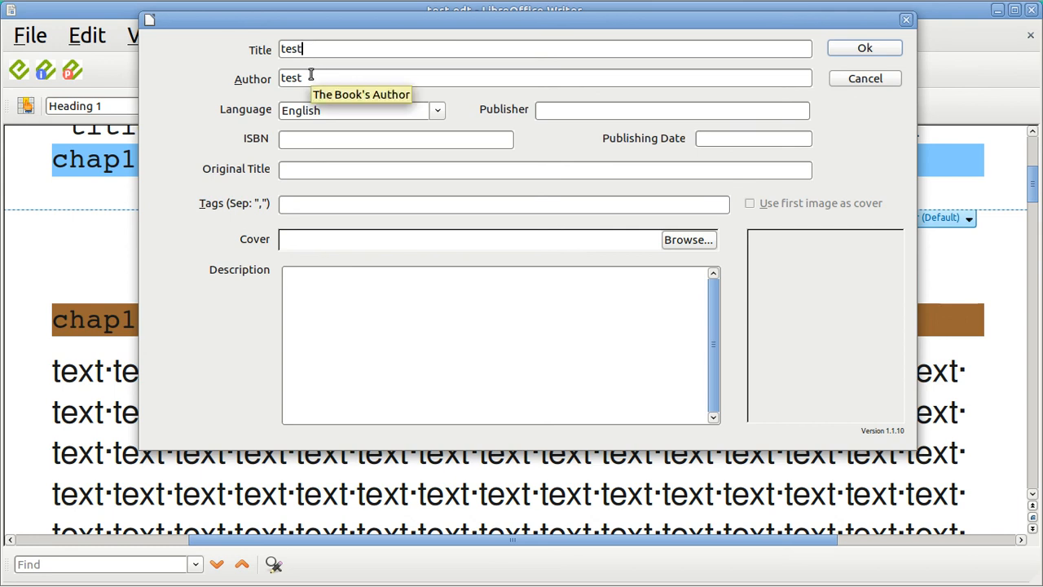
pyautogui.press('BackSpace')
pyautogui.press('BackSpace')
pyautogui.press('BackSpace')
pyautogui.press('BackSpace')
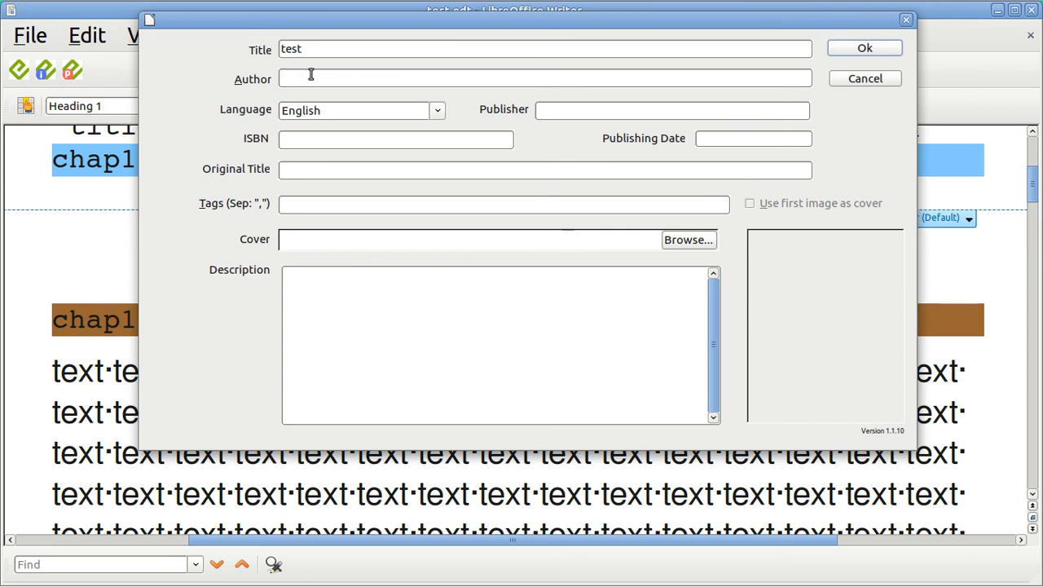
pyautogui.write('pop')
pyautogui.click(836, 52)
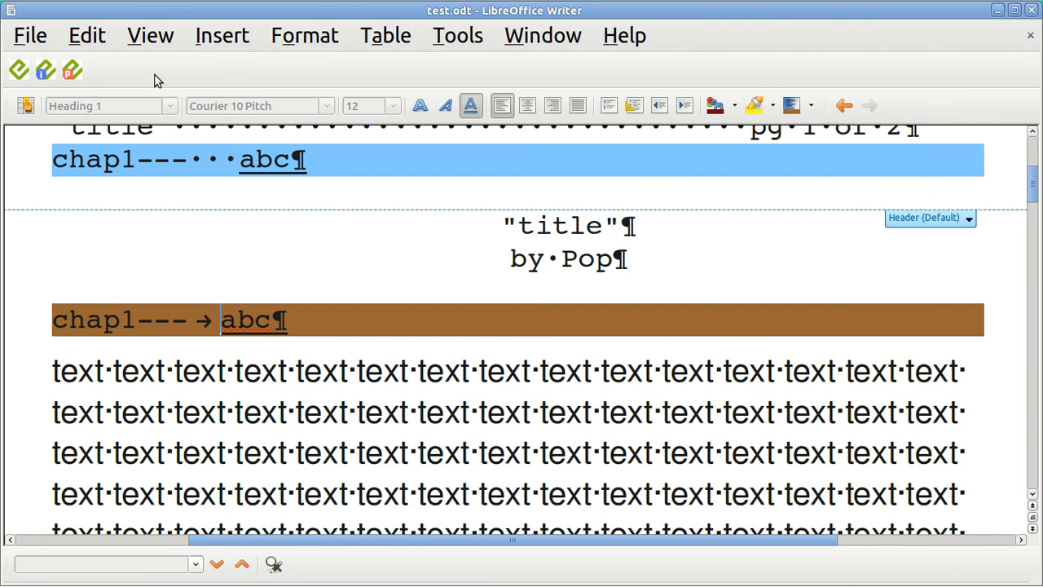
# - Review the Writer2ePub preferences for file splitting, fonts and metadata, and close them without changes
pyautogui.click(70, 74)
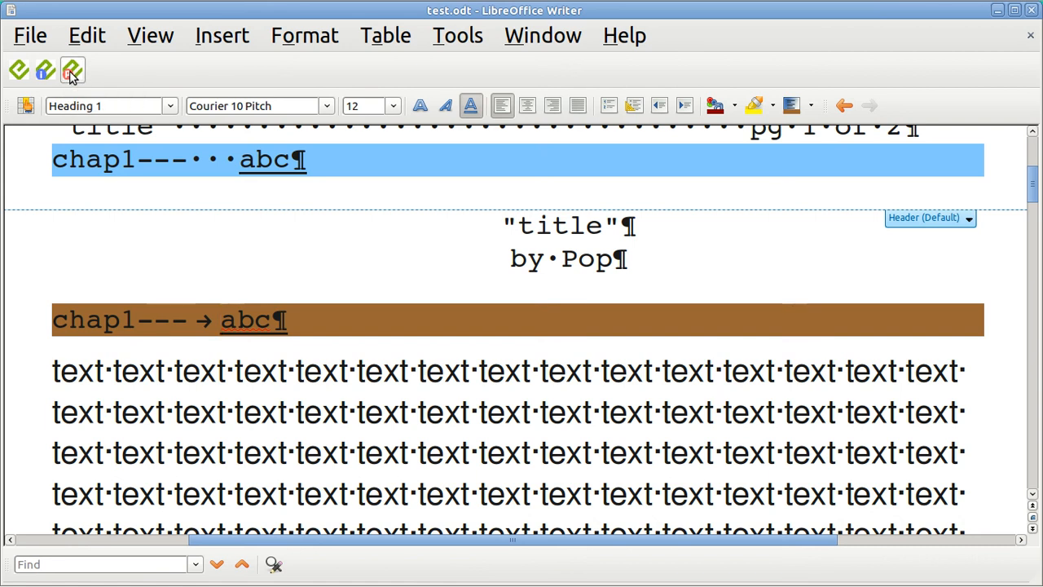
pyautogui.click(18, 71)
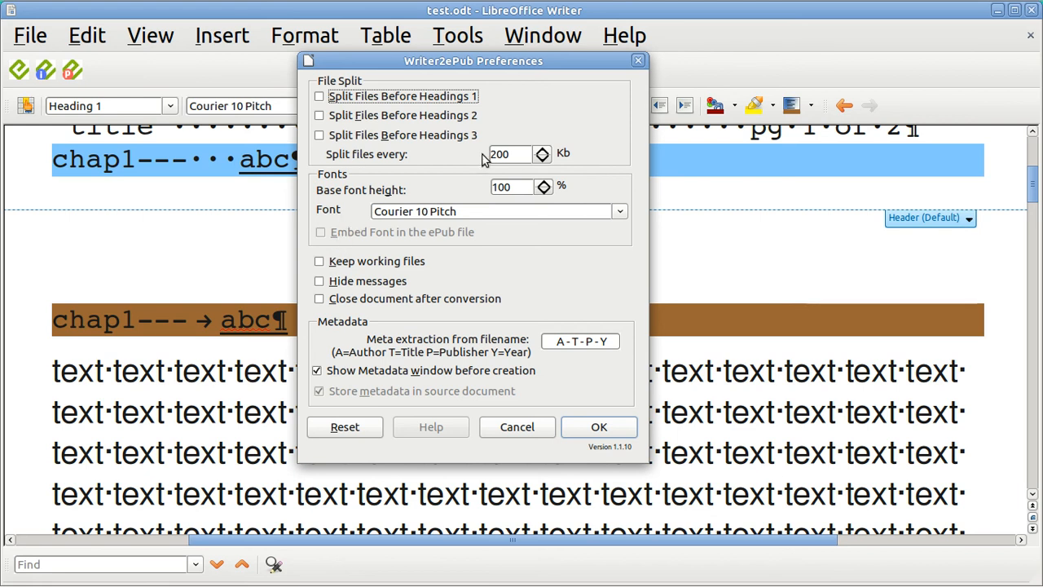
pyautogui.click(638, 62)
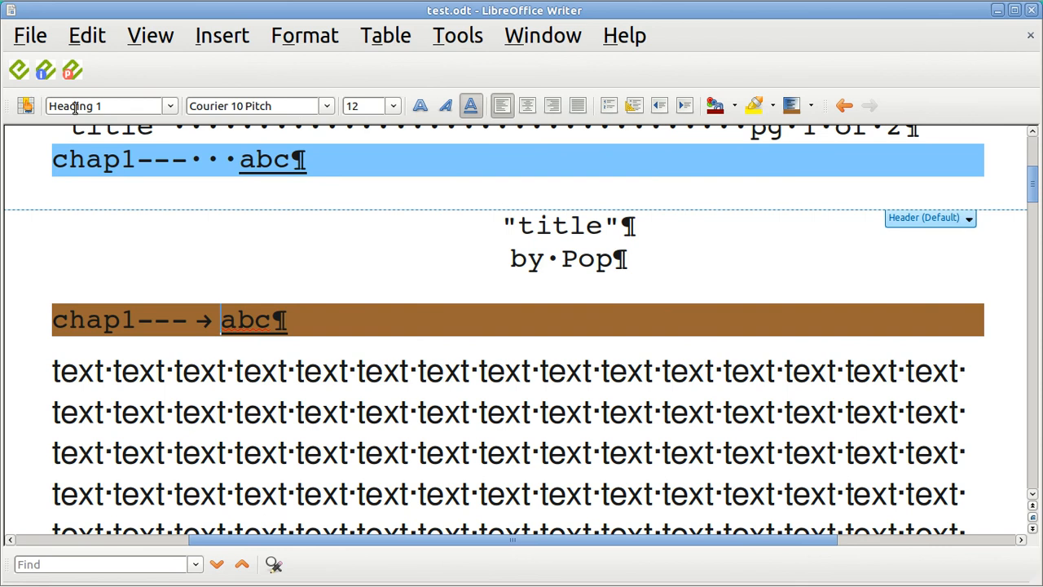
# - Convert the document to EPUB with writer2epub using the stored metadata, dismiss the completion message and close the preferences
pyautogui.click(20, 73)
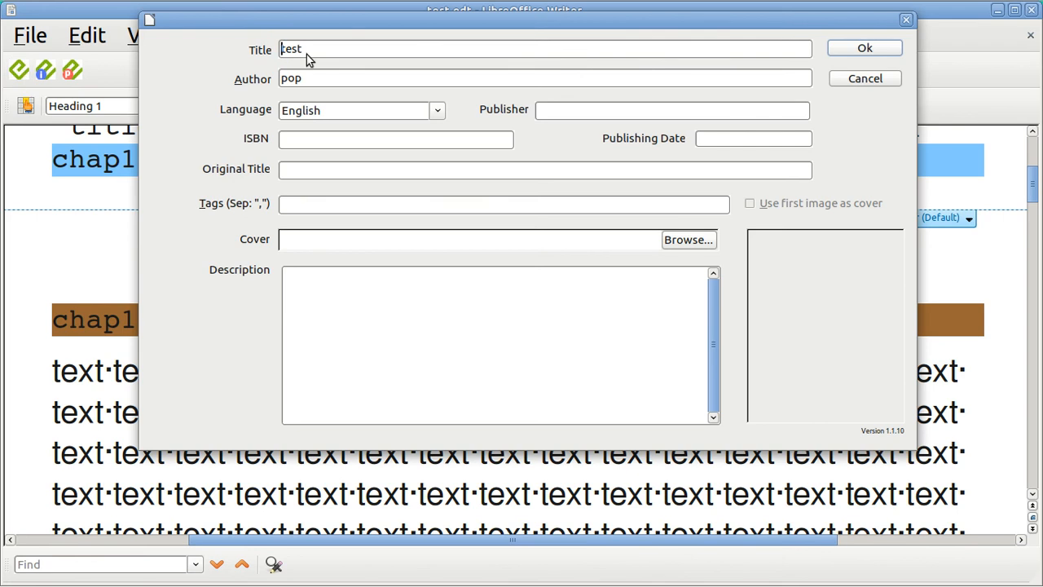
pyautogui.click(866, 49)
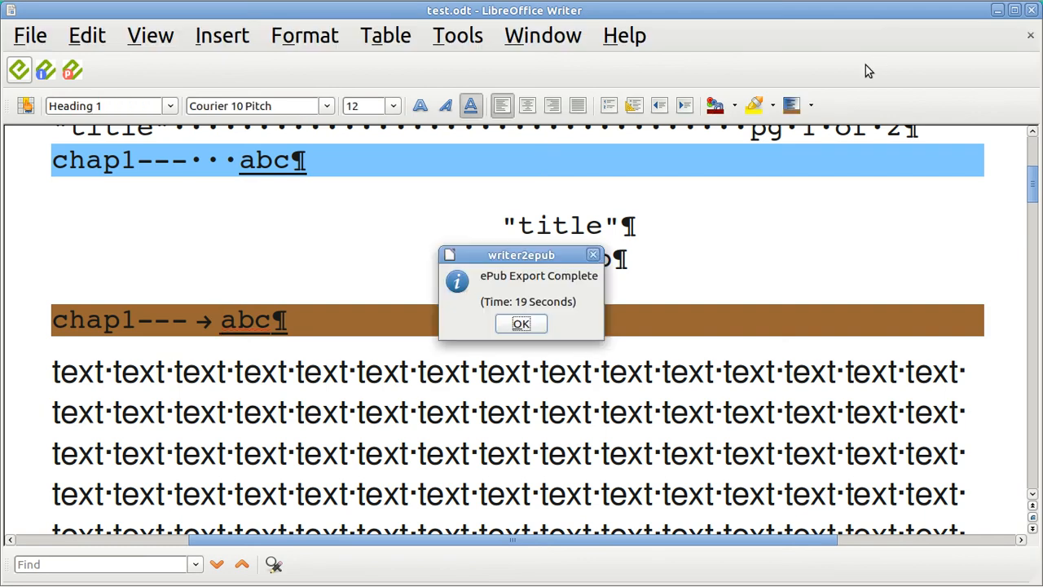
pyautogui.click(522, 324)
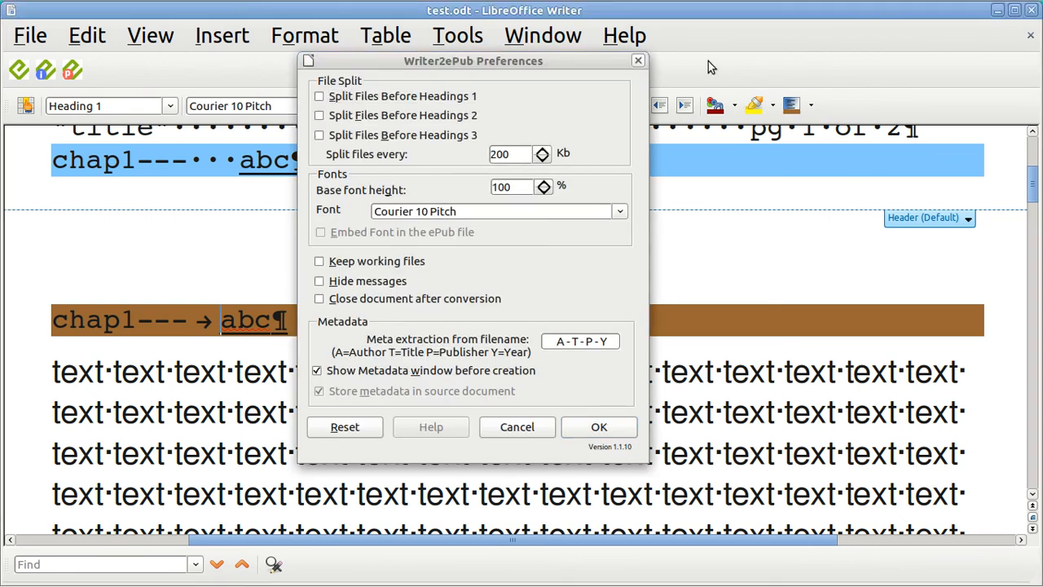
pyautogui.click(638, 63)
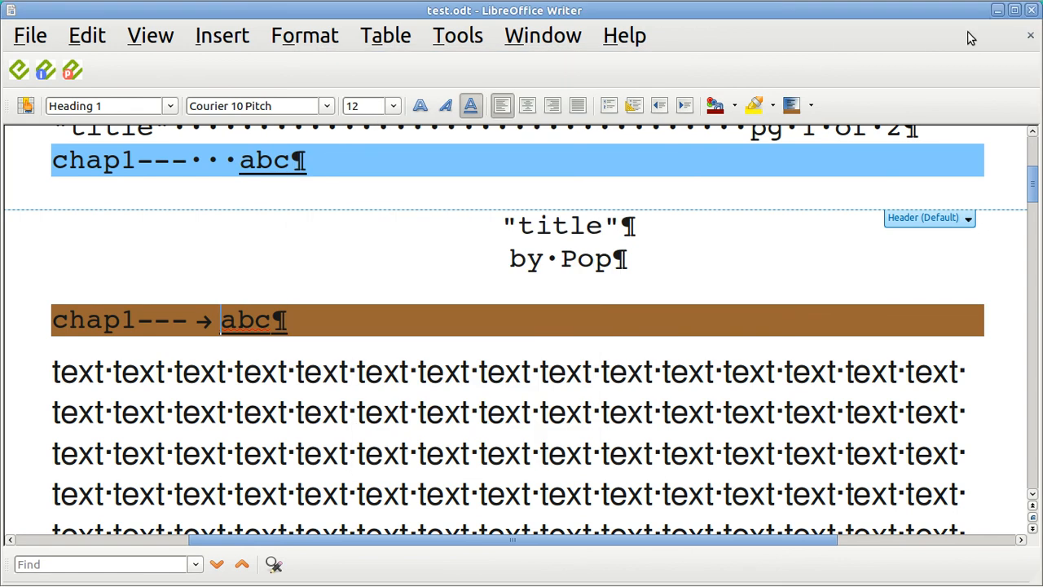
# - Minimize the Writer window and move the exported test.epub file to an empty area of the desktop
pyautogui.click(997, 10)
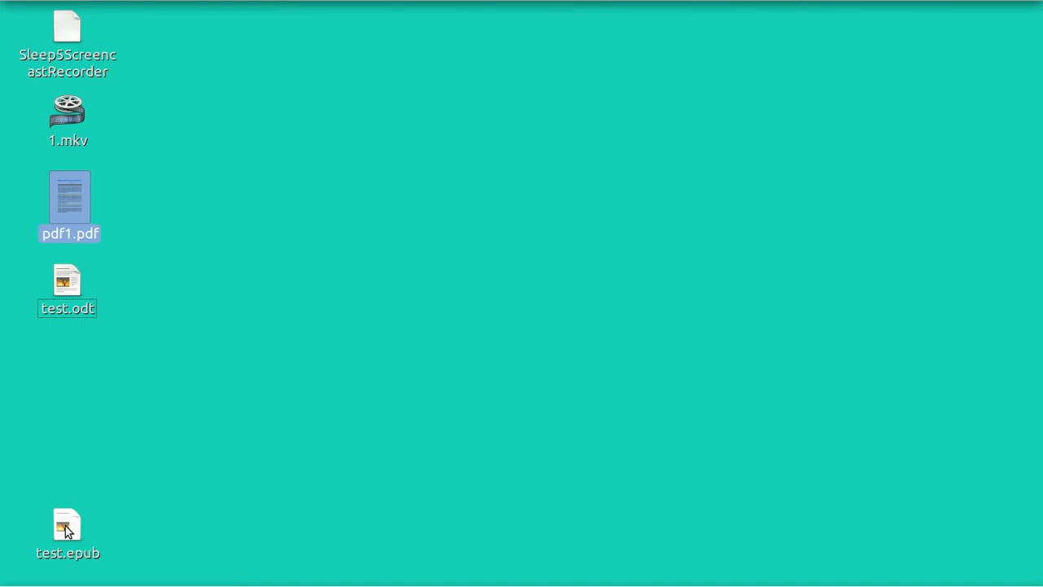
pyautogui.moveTo(67, 530); pyautogui.dragTo(429, 145)
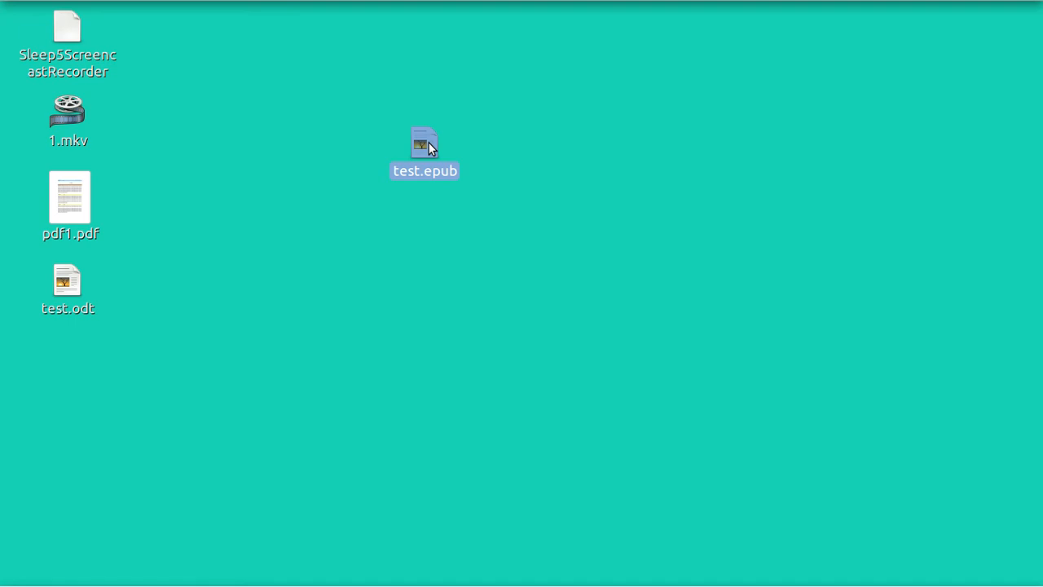
# - Open test.epub from the desktop with calibre and abort adding it to the library
pyautogui.rightClick(428, 142)
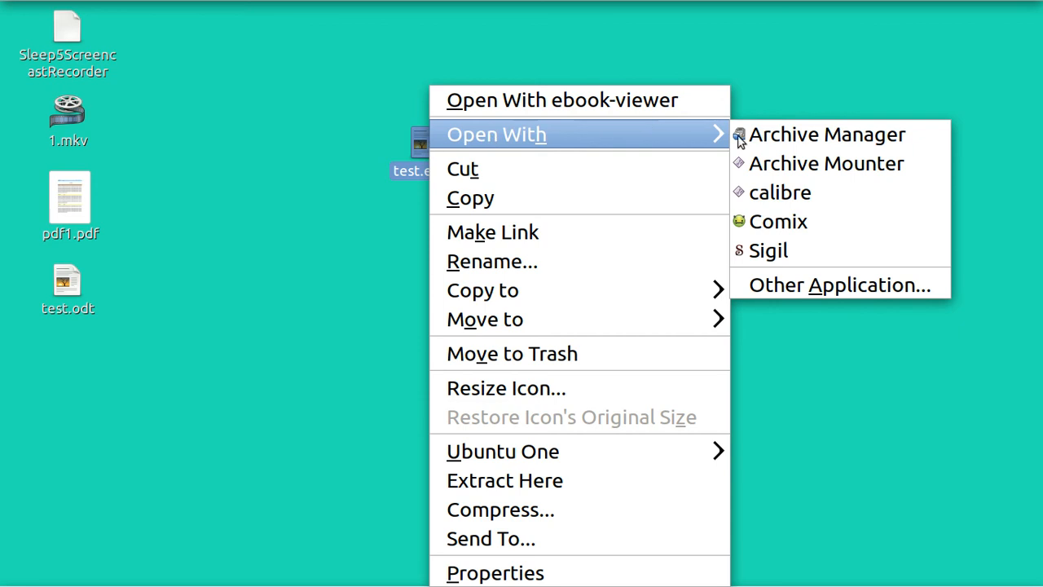
pyautogui.click(780, 193)
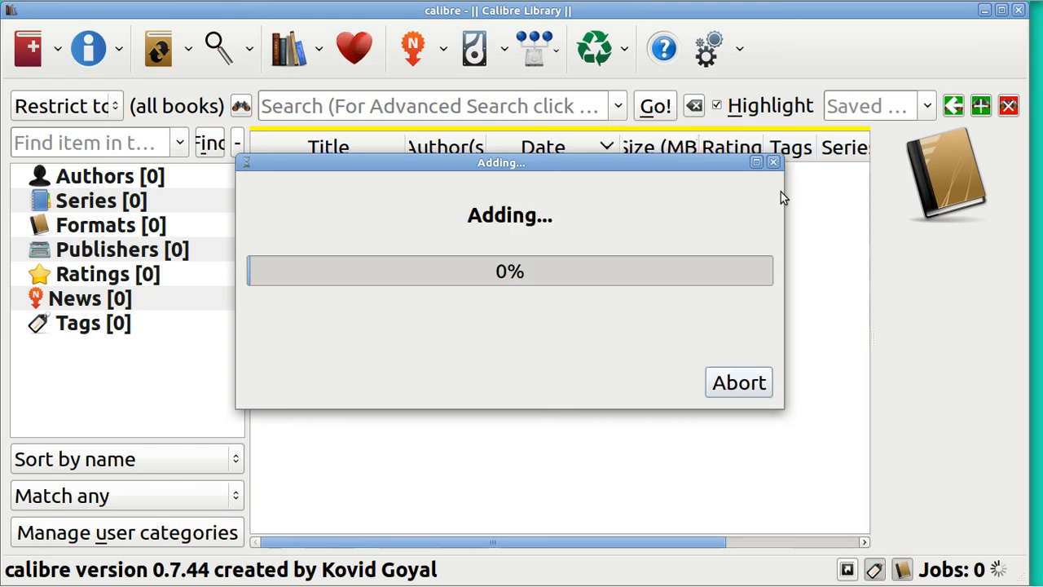
pyautogui.click(743, 381)
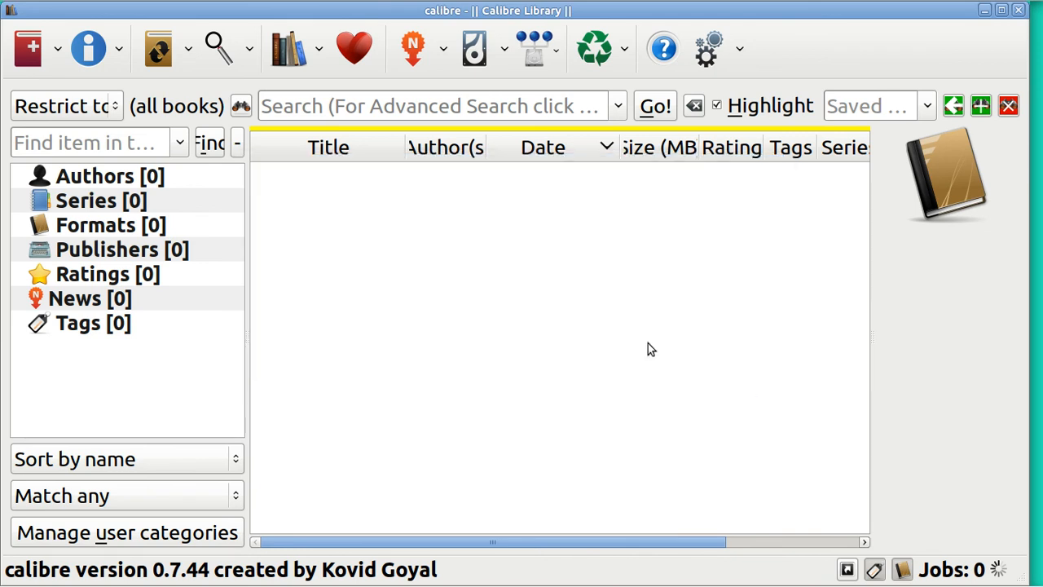
# - Add the test.odt file from the Desktop folder to the calibre library
pyautogui.click(32, 52)
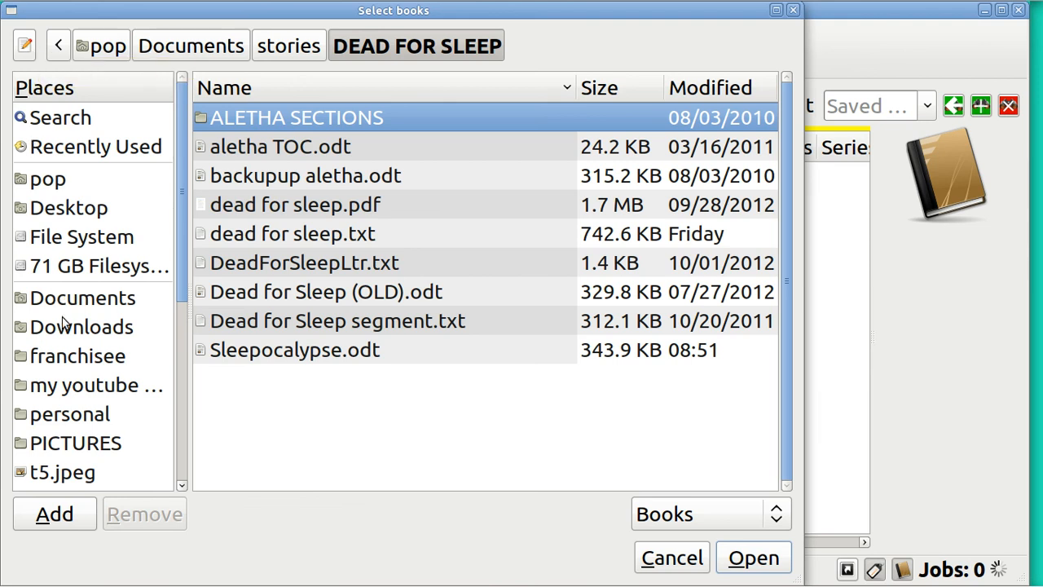
pyautogui.click(61, 209)
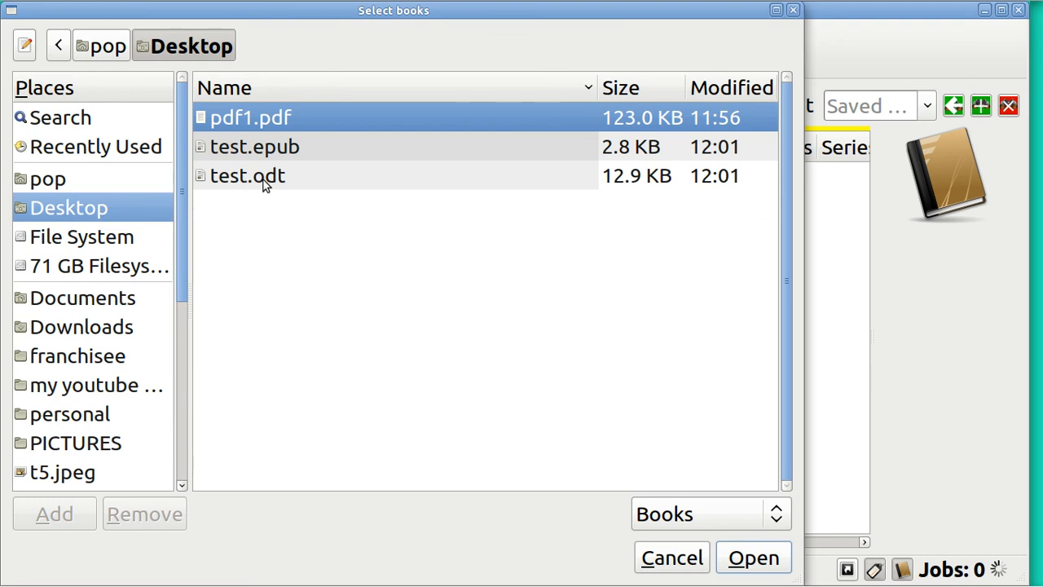
pyautogui.click(264, 178)
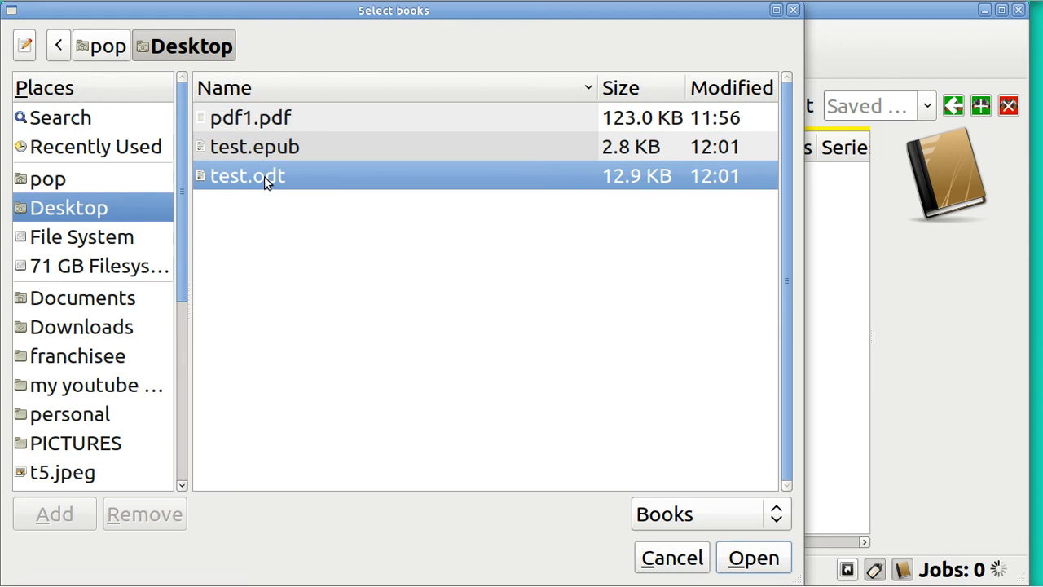
pyautogui.doubleClick(264, 176)
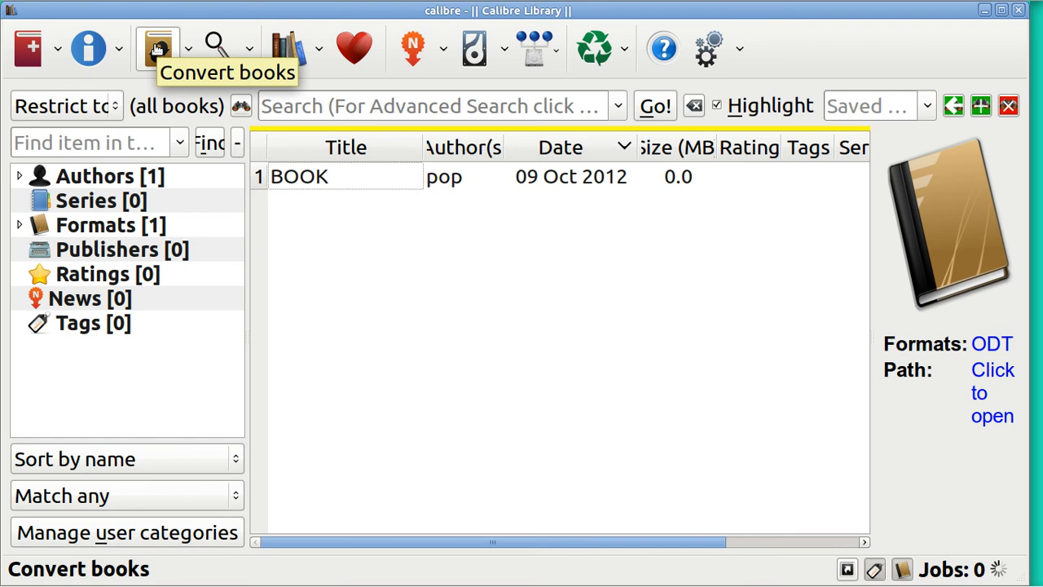
# - Choose EPUB as the output format for converting BOOK, cancel the conversion and close calibre
pyautogui.click(157, 49)
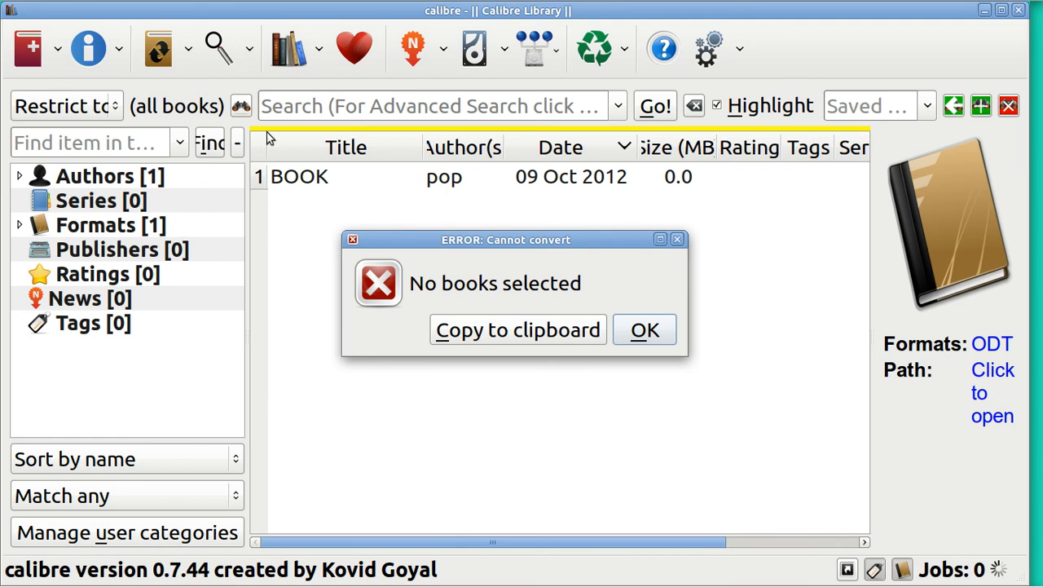
pyautogui.click(645, 330)
pyautogui.click(317, 176)
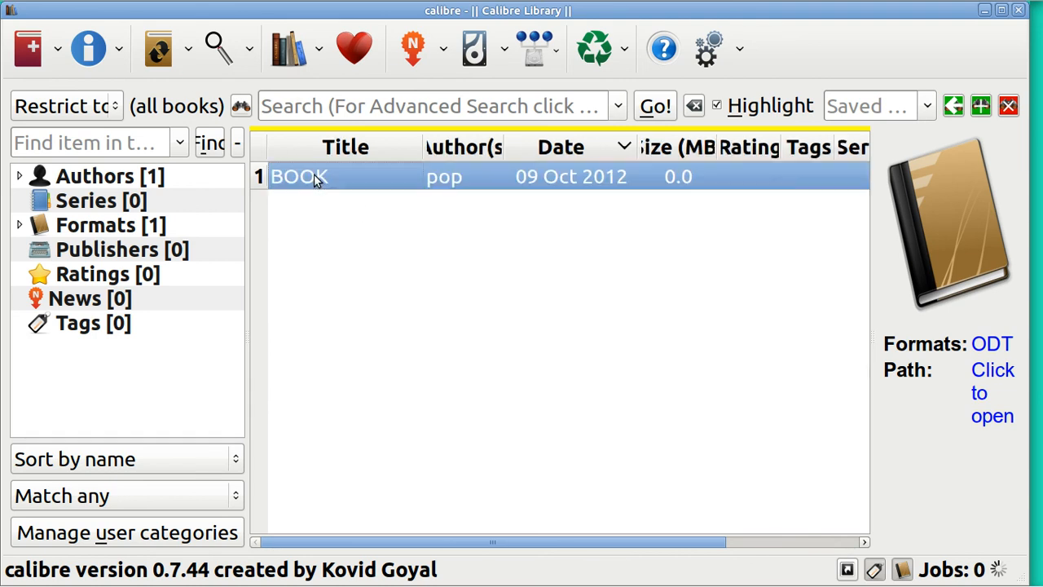
pyautogui.click(166, 57)
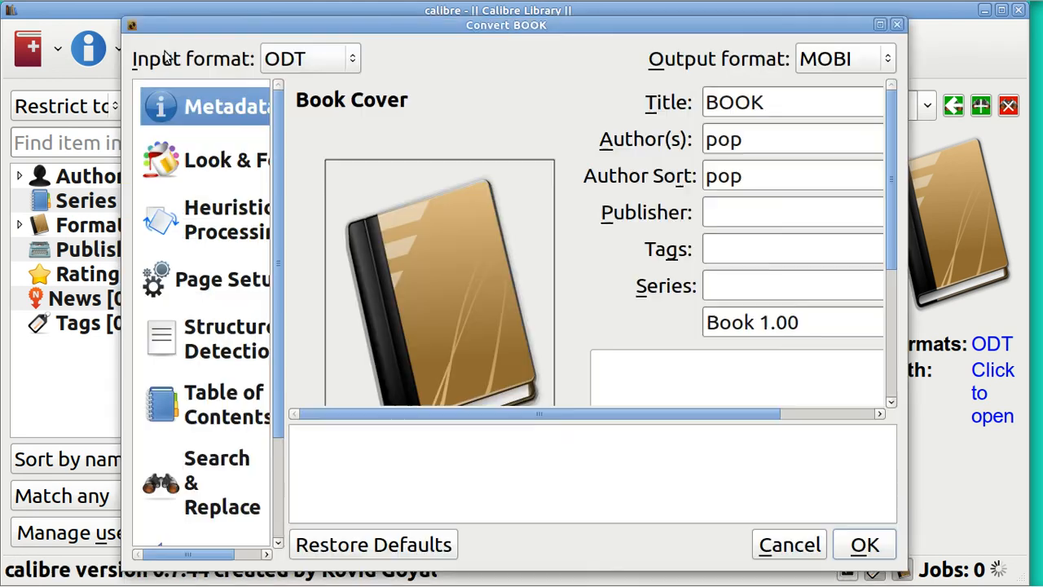
pyautogui.click(891, 62)
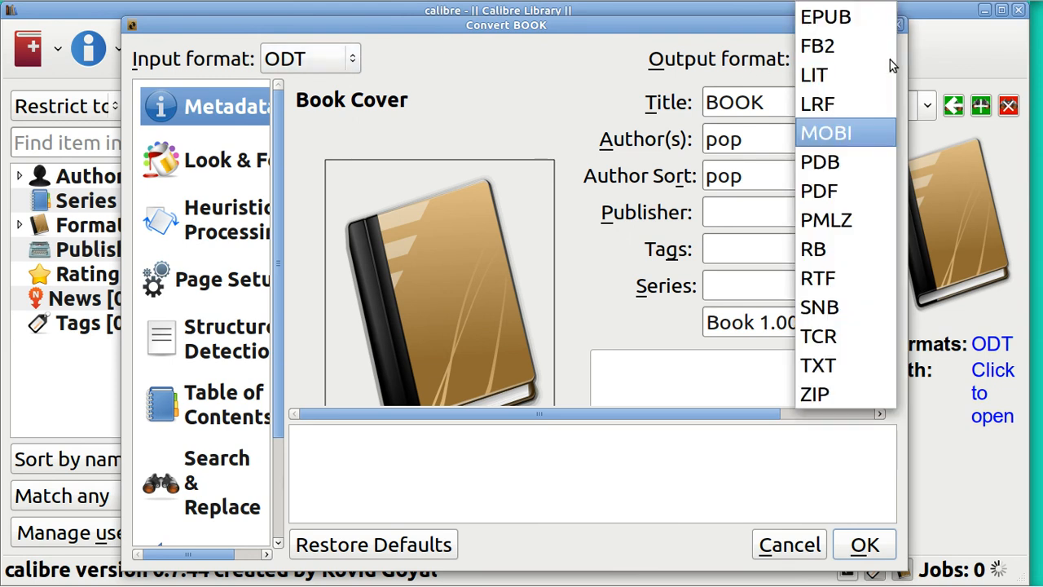
pyautogui.click(846, 20)
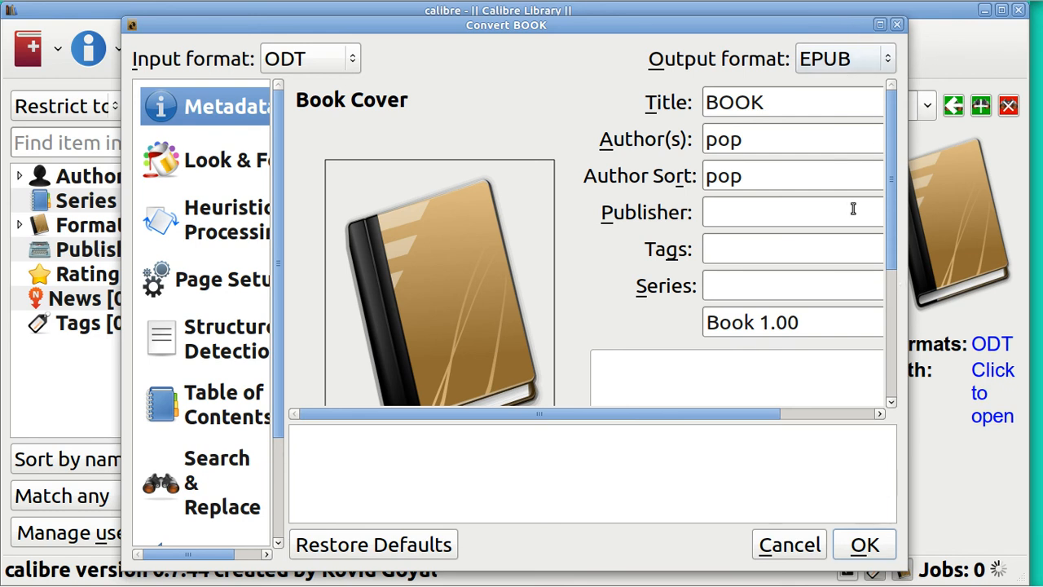
pyautogui.click(899, 28)
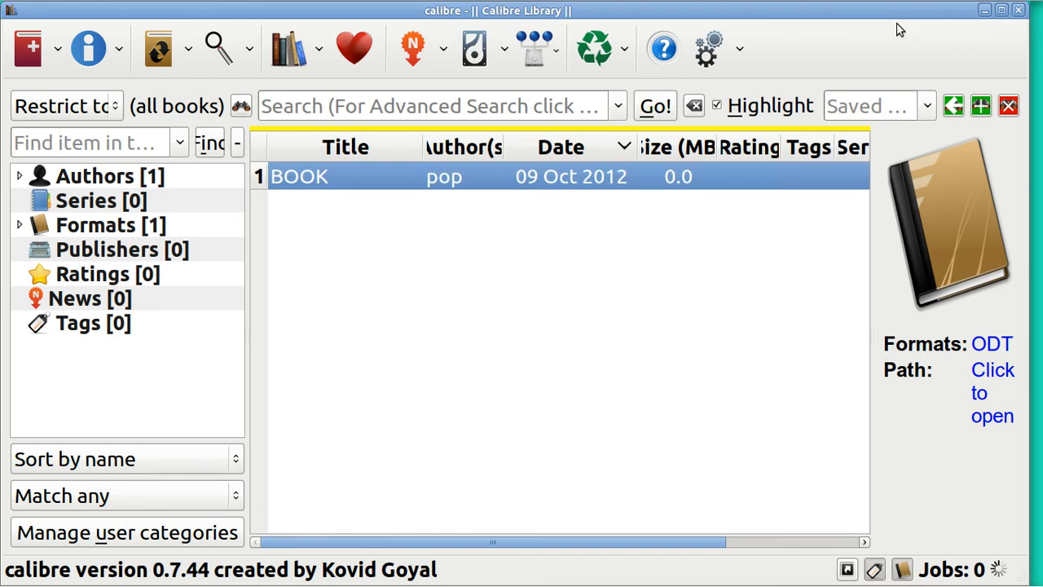
pyautogui.click(1019, 11)
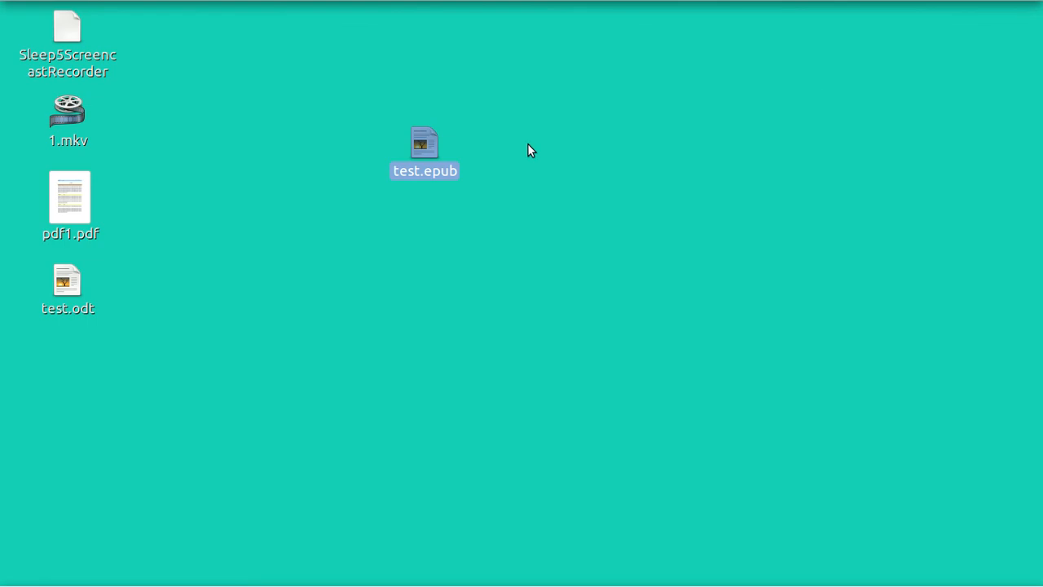
# - Examine which applications can open test.epub in its file properties and close them
pyautogui.rightClick(427, 153)
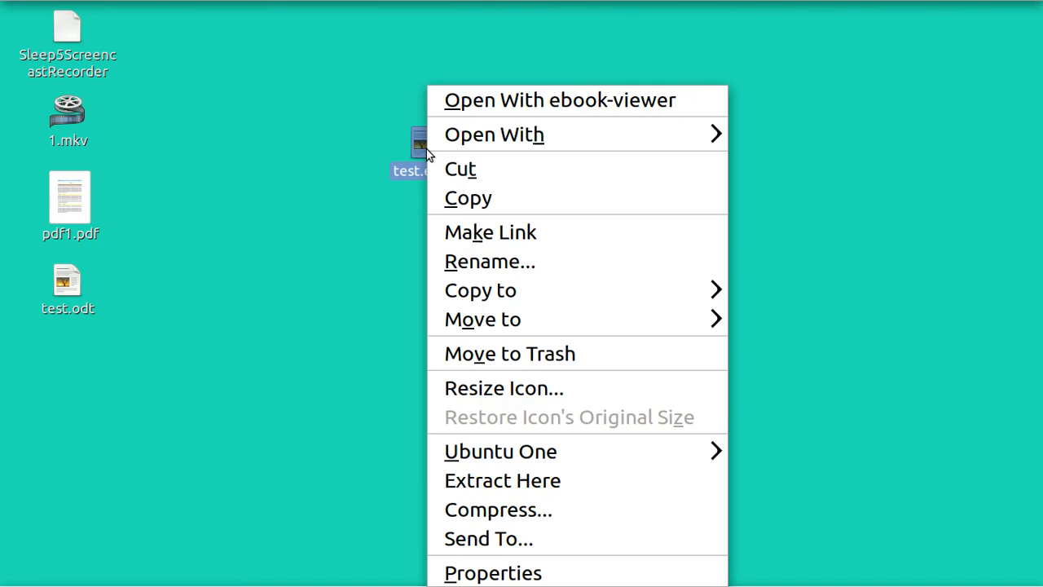
pyautogui.click(495, 574)
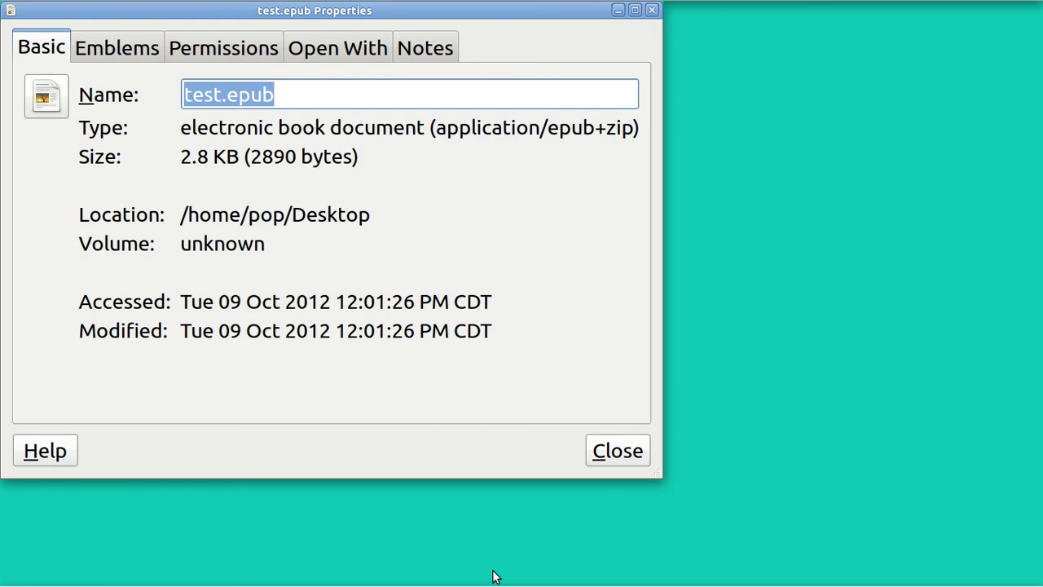
pyautogui.click(318, 51)
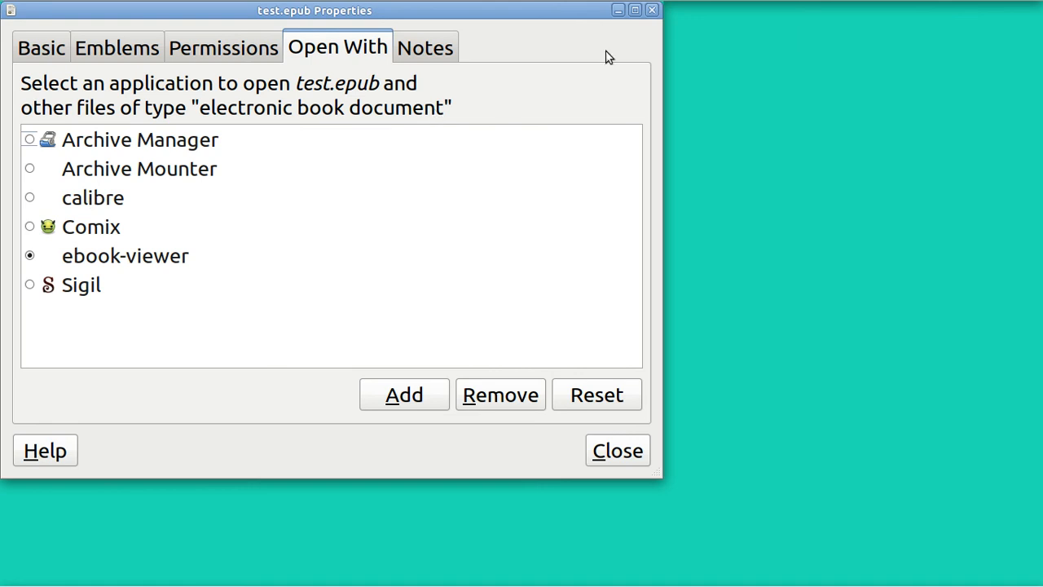
pyautogui.click(652, 10)
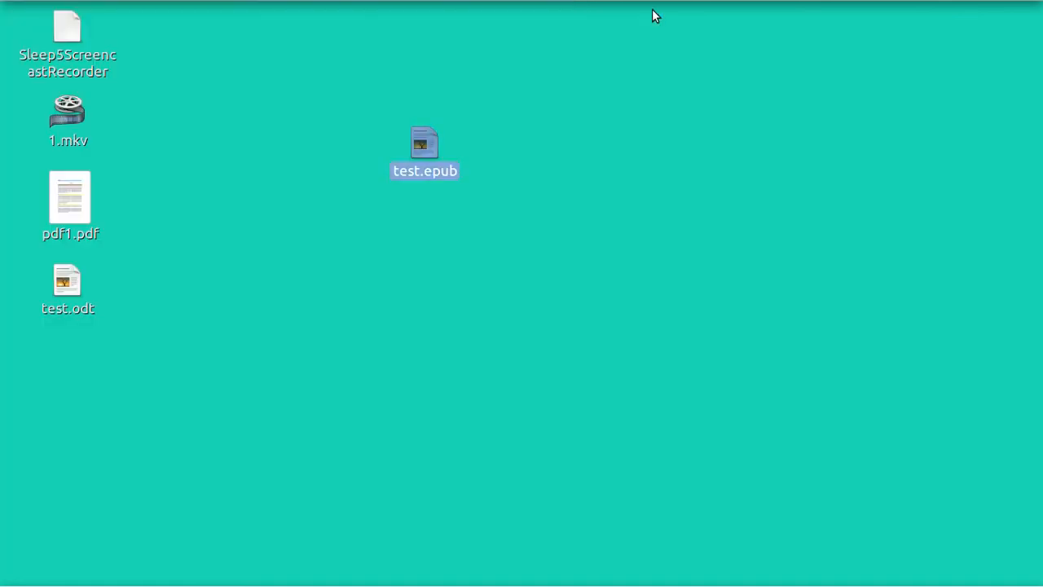
# - Open test.epub with ebook-viewer and show its table of contents
pyautogui.rightClick(426, 149)
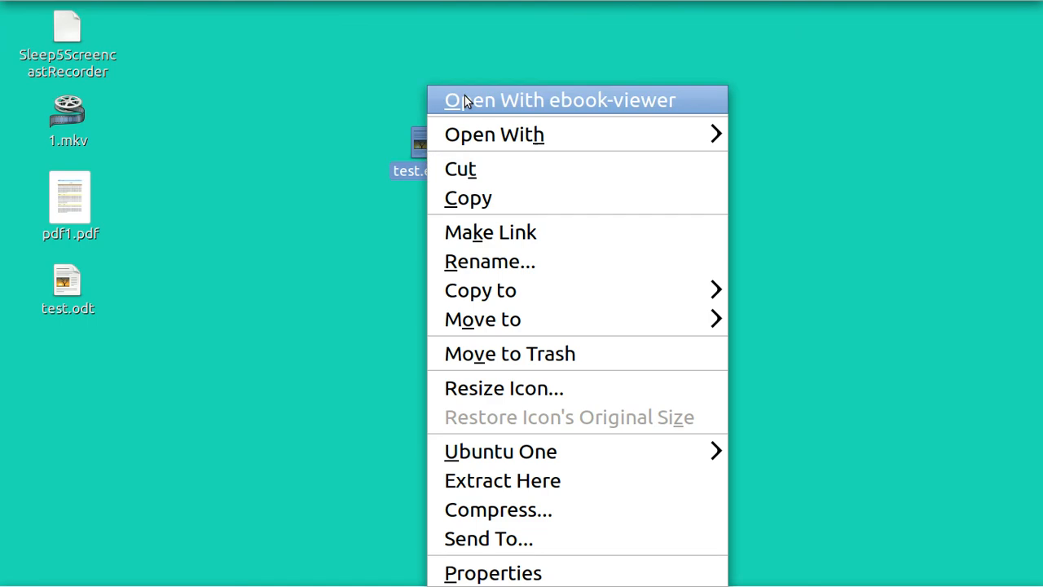
pyautogui.click(488, 102)
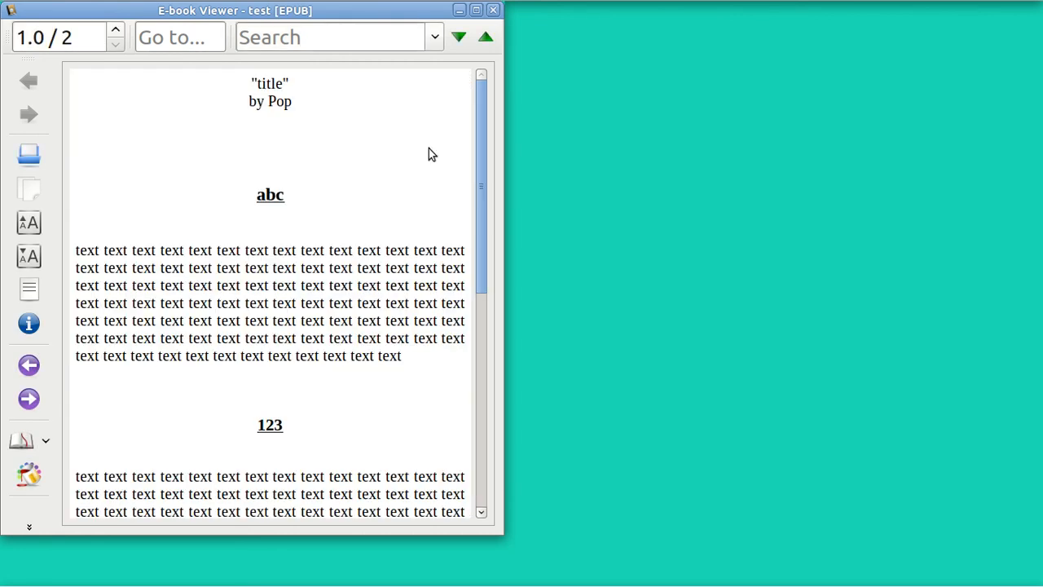
pyautogui.click(30, 291)
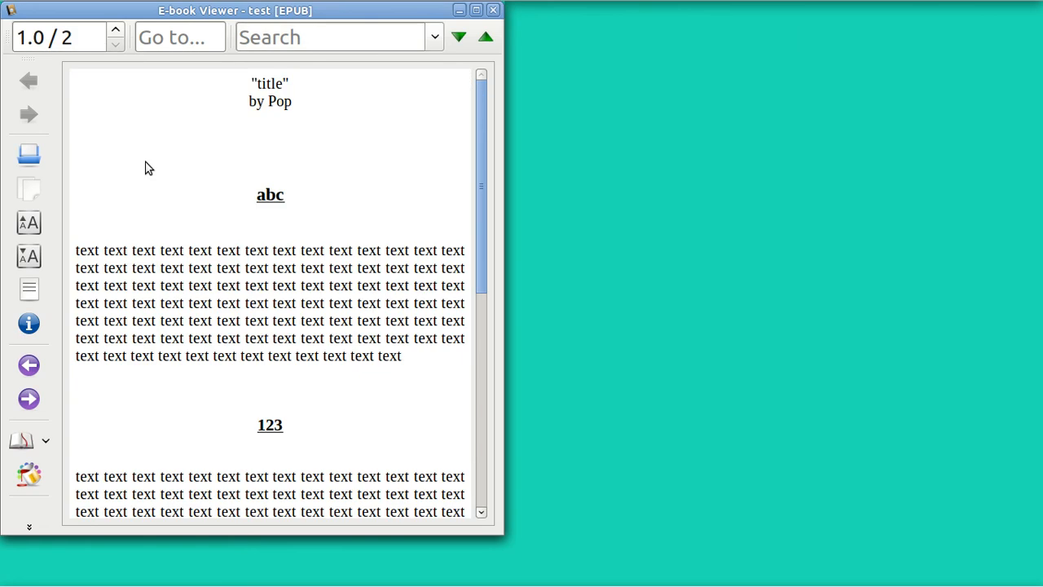
pyautogui.click(30, 291)
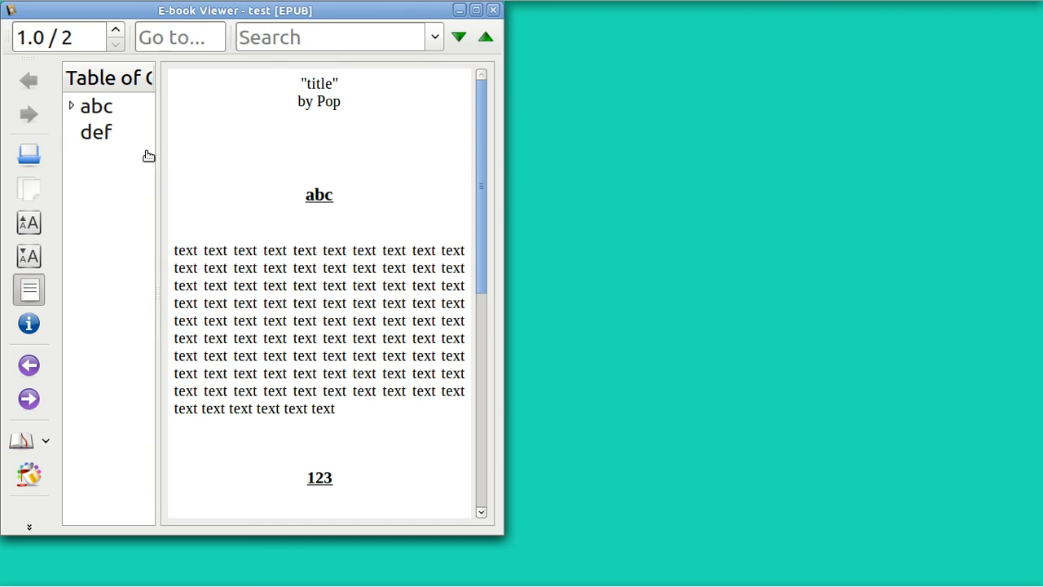
# - Expand abc in the e-book's table of contents and jump to the 123, 456 and def headings in turn
pyautogui.click(71, 109)
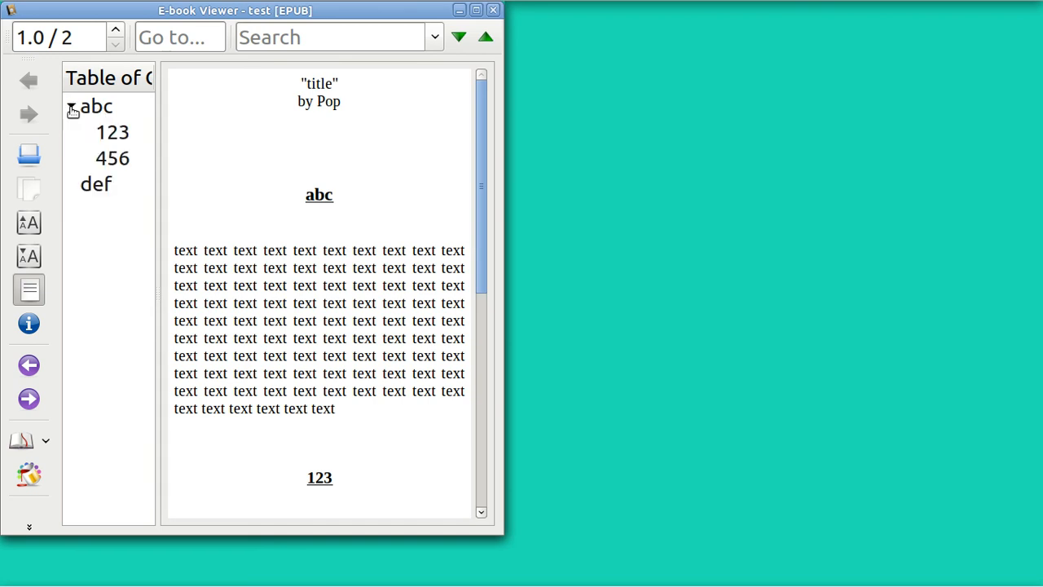
pyautogui.click(118, 135)
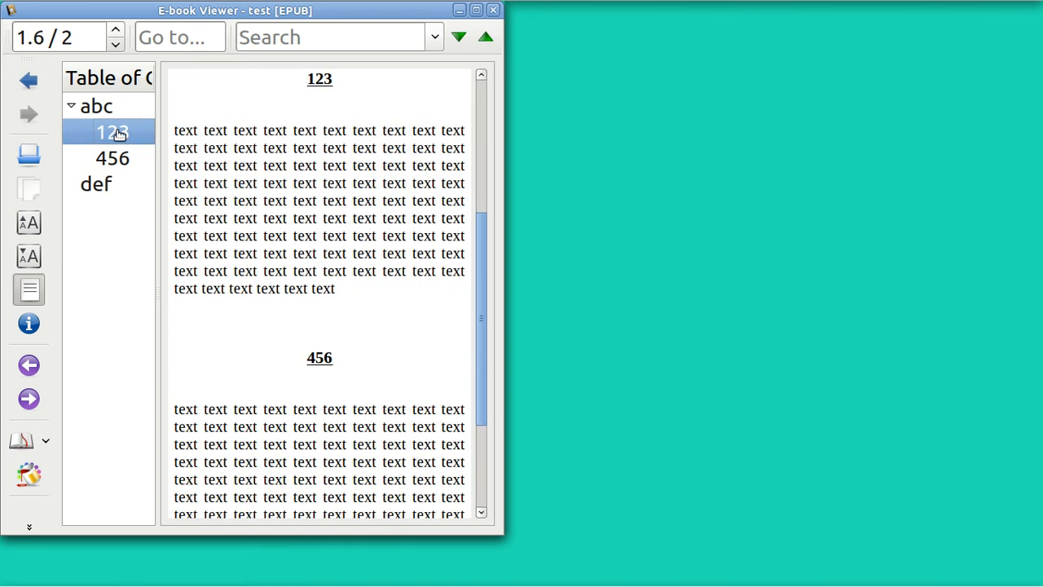
pyautogui.click(119, 162)
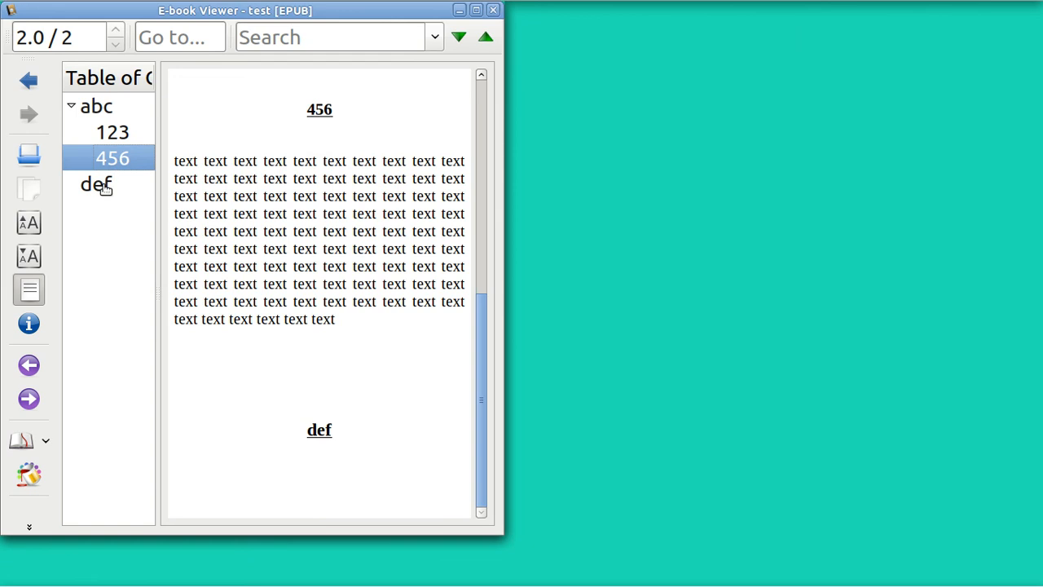
pyautogui.click(105, 189)
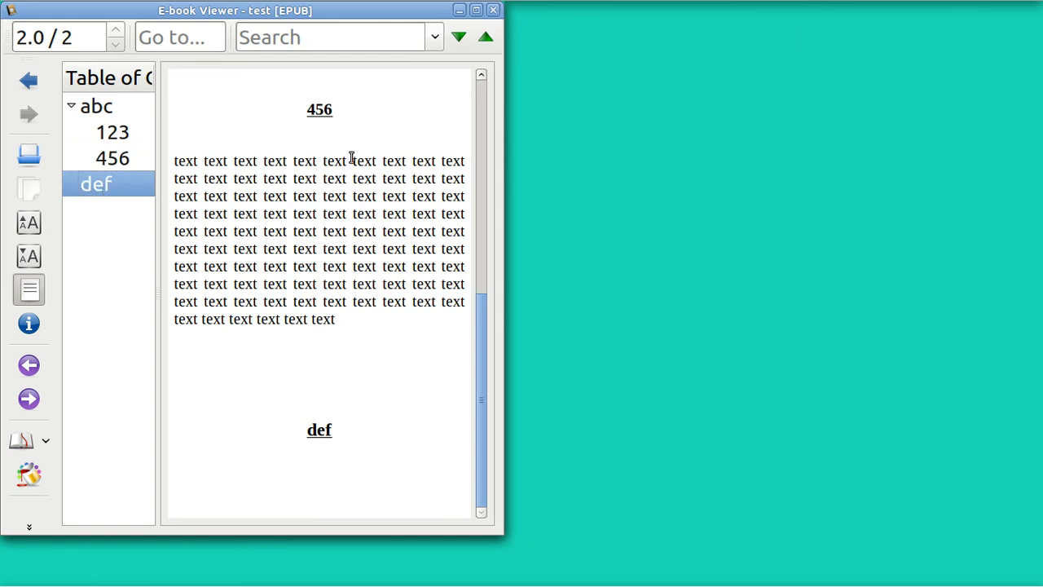
# - View the test.epub text at full-screen, half-screen and narrower window widths, and close both e-book viewer windows
pyautogui.hotkey('alt', 'F10')
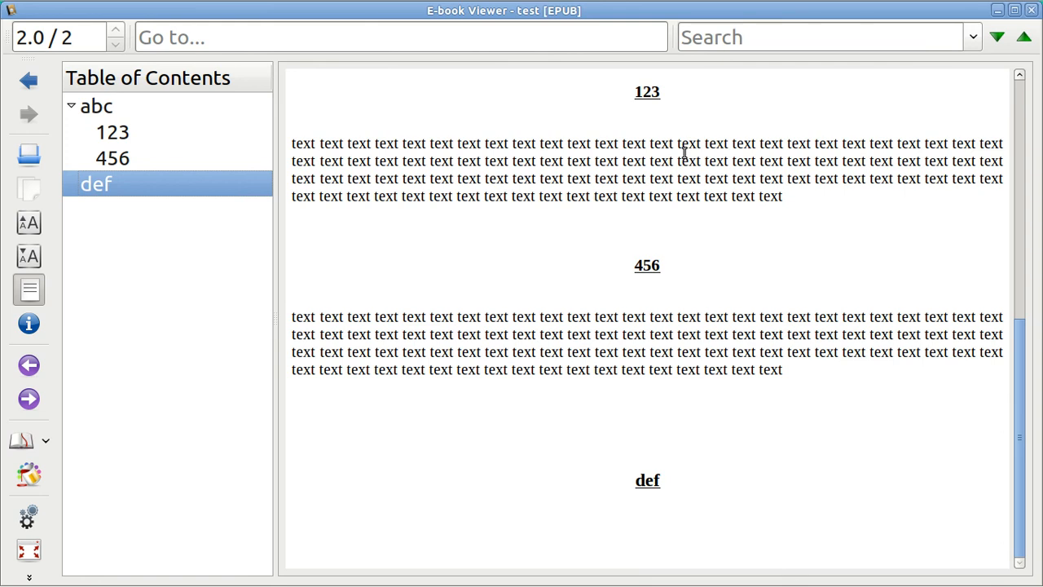
pyautogui.press('super+Left')
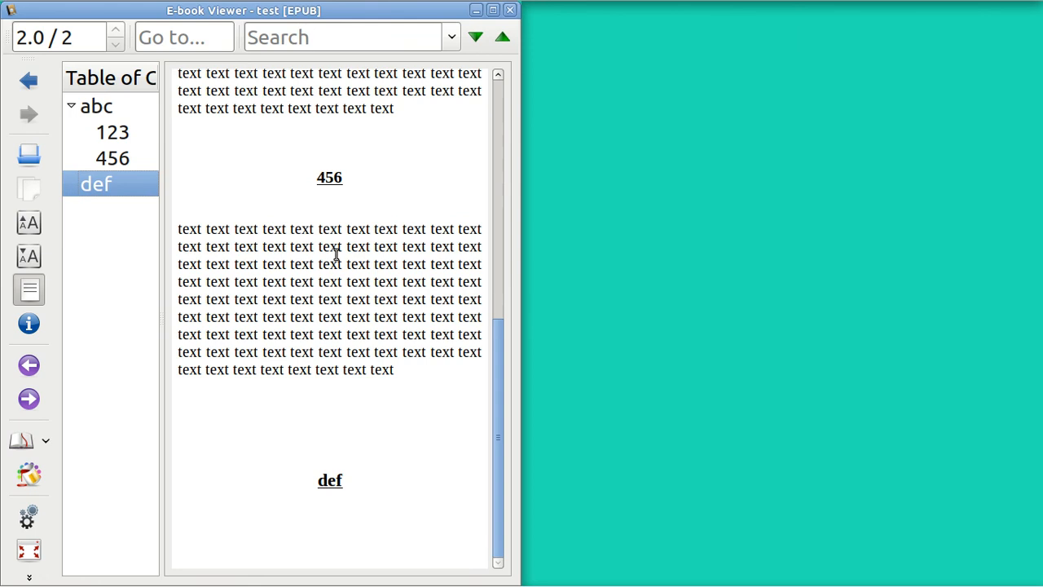
pyautogui.press('super+Left')
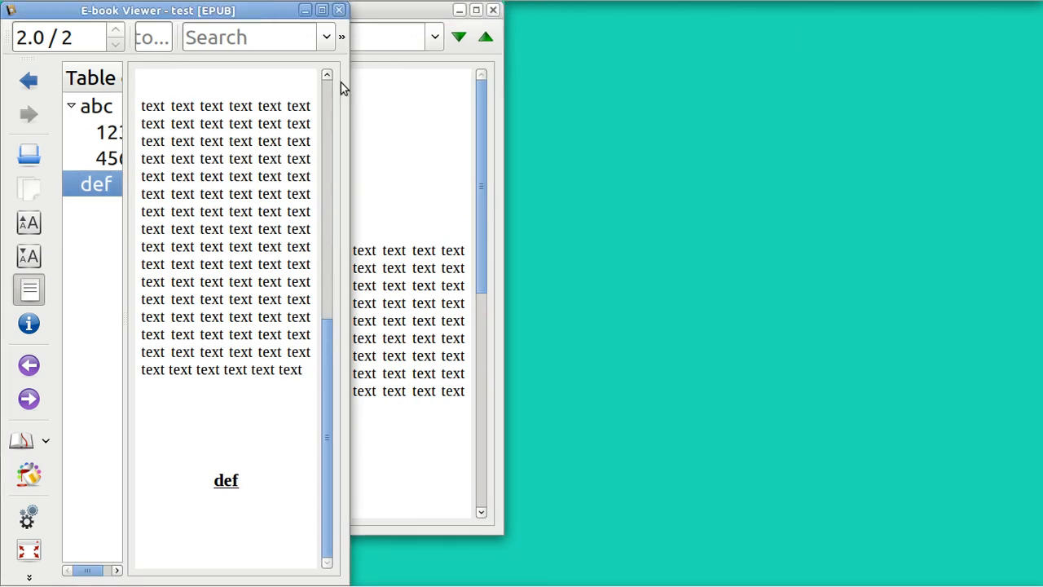
pyautogui.click(340, 11)
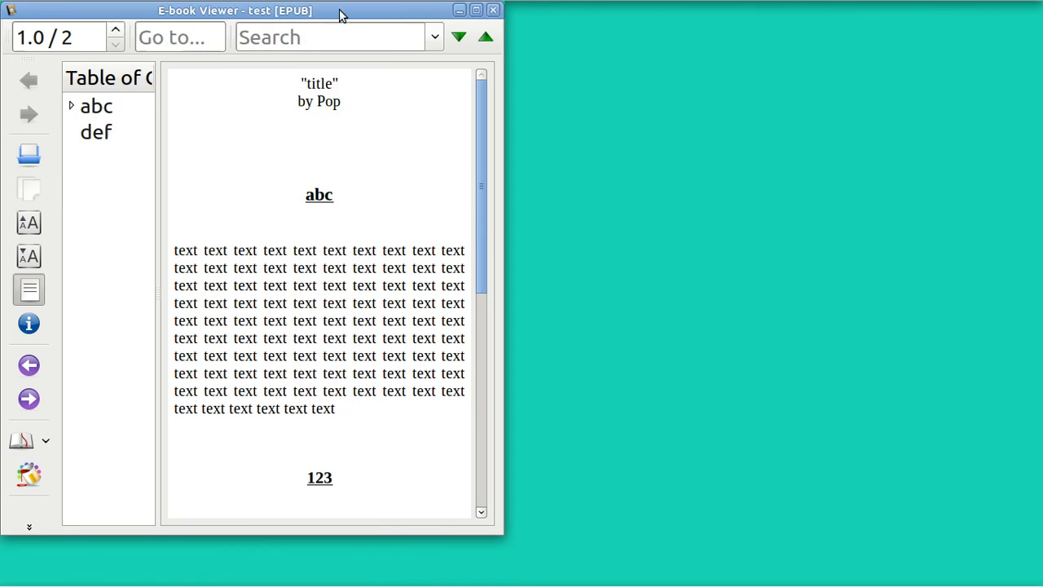
pyautogui.click(493, 10)
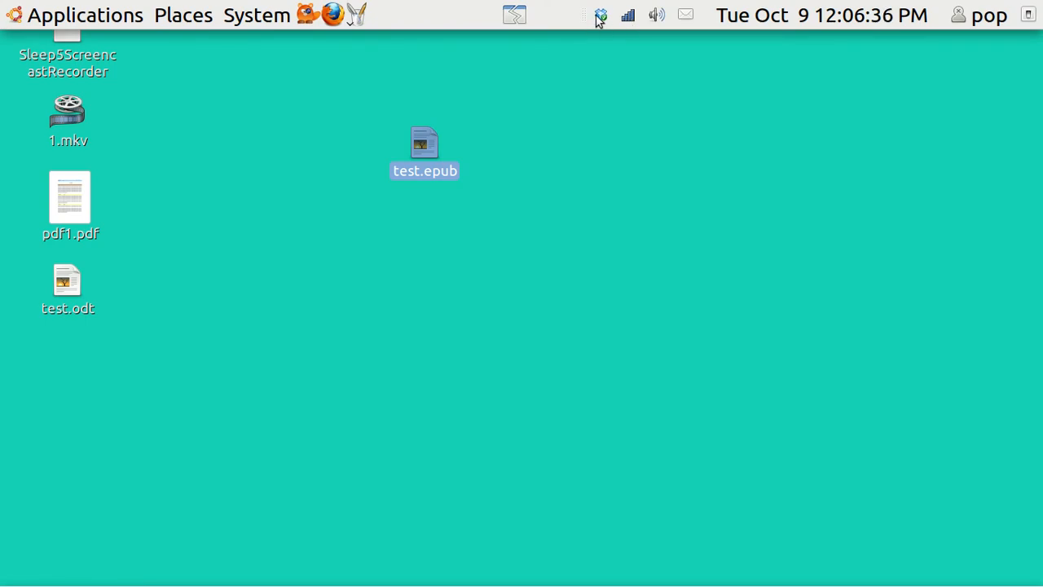
# - Open the Dropbox folder, move test.epub into it from the desktop, and close the folder window
pyautogui.click(600, 16)
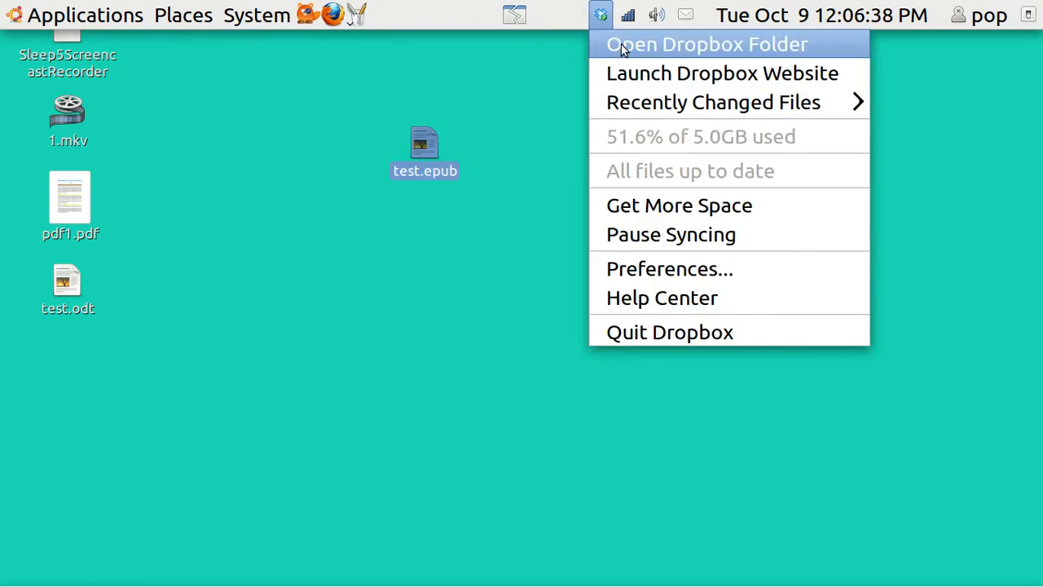
pyautogui.click(621, 45)
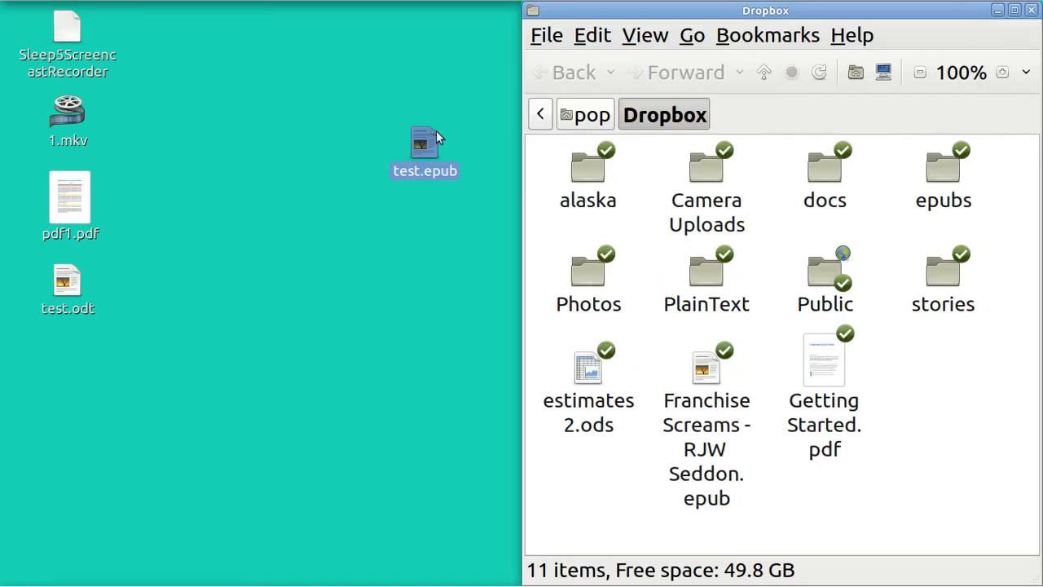
pyautogui.click(422, 153)
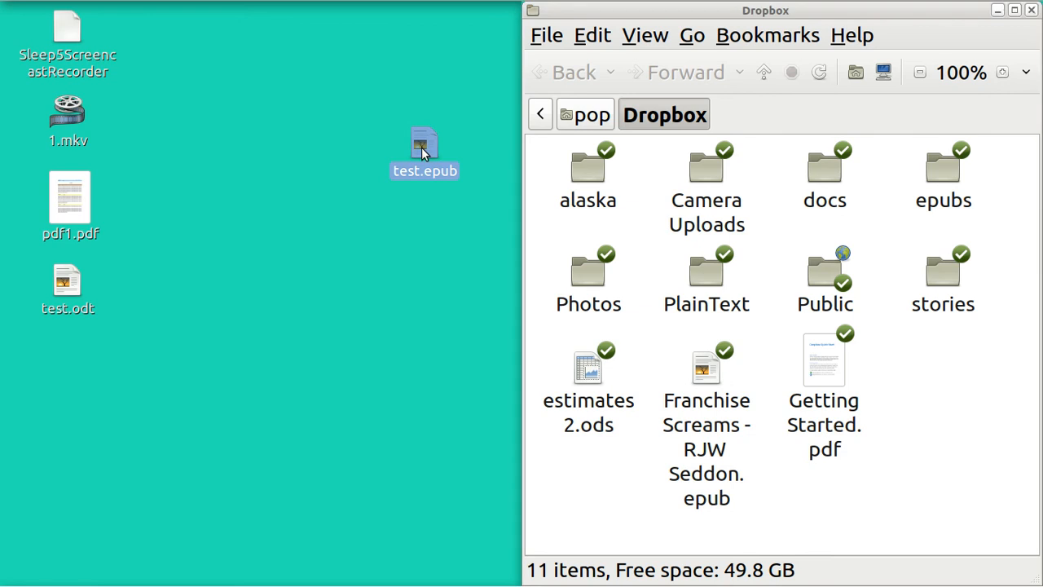
pyautogui.moveTo(422, 153); pyautogui.dragTo(955, 380)
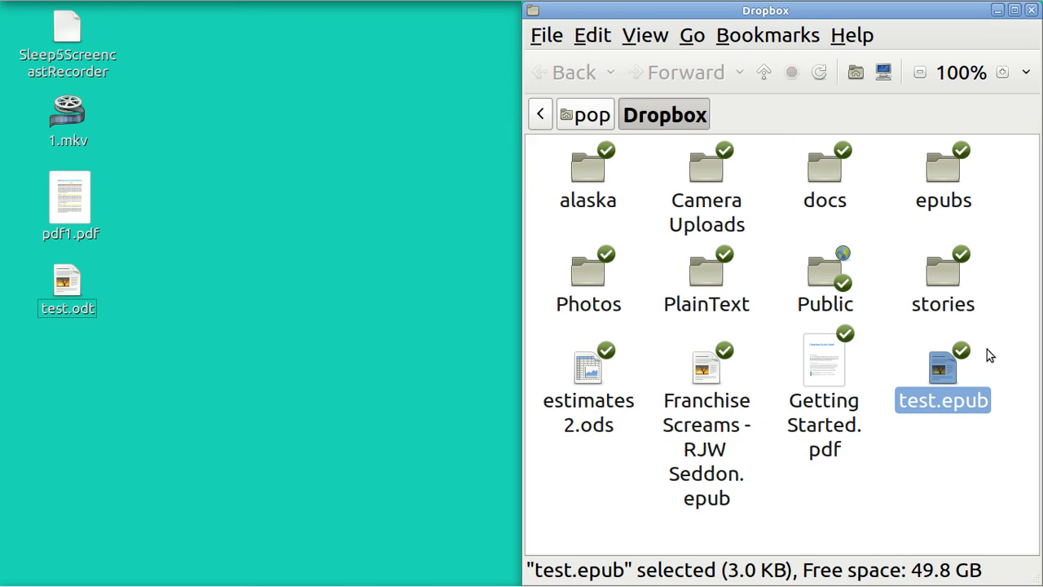
pyautogui.click(1031, 11)
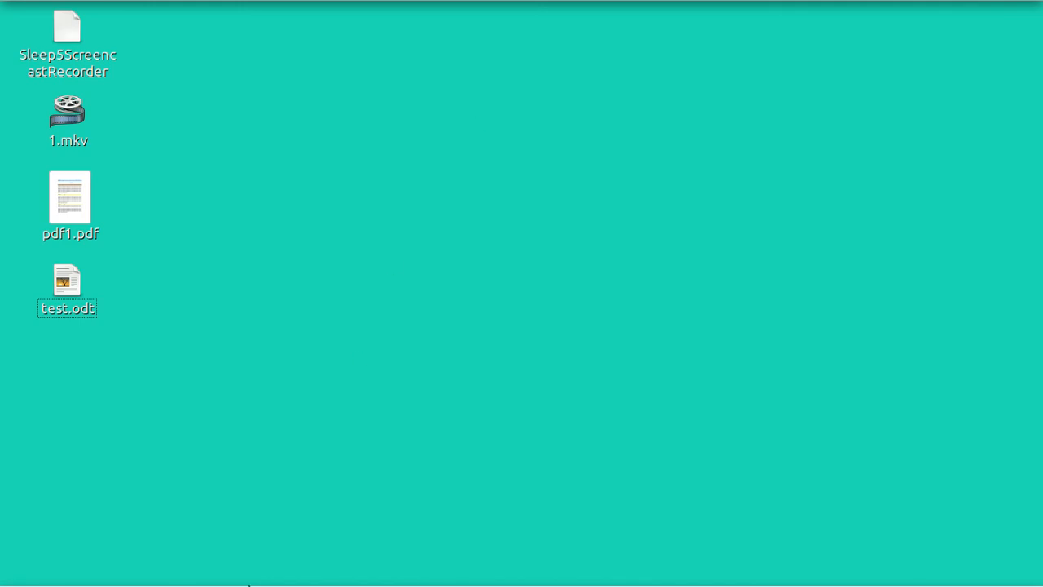
pyautogui.click(222, 580)
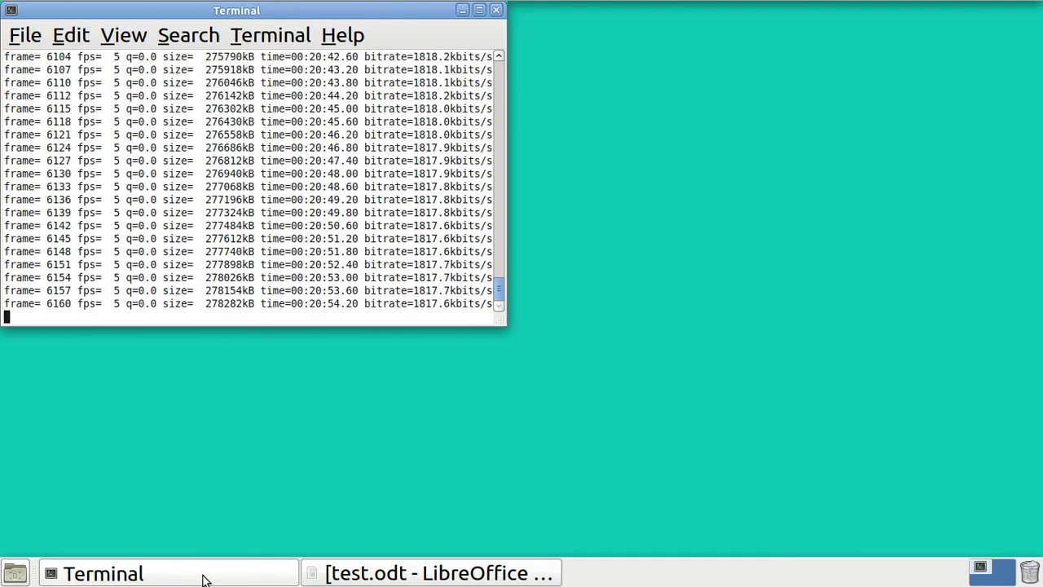